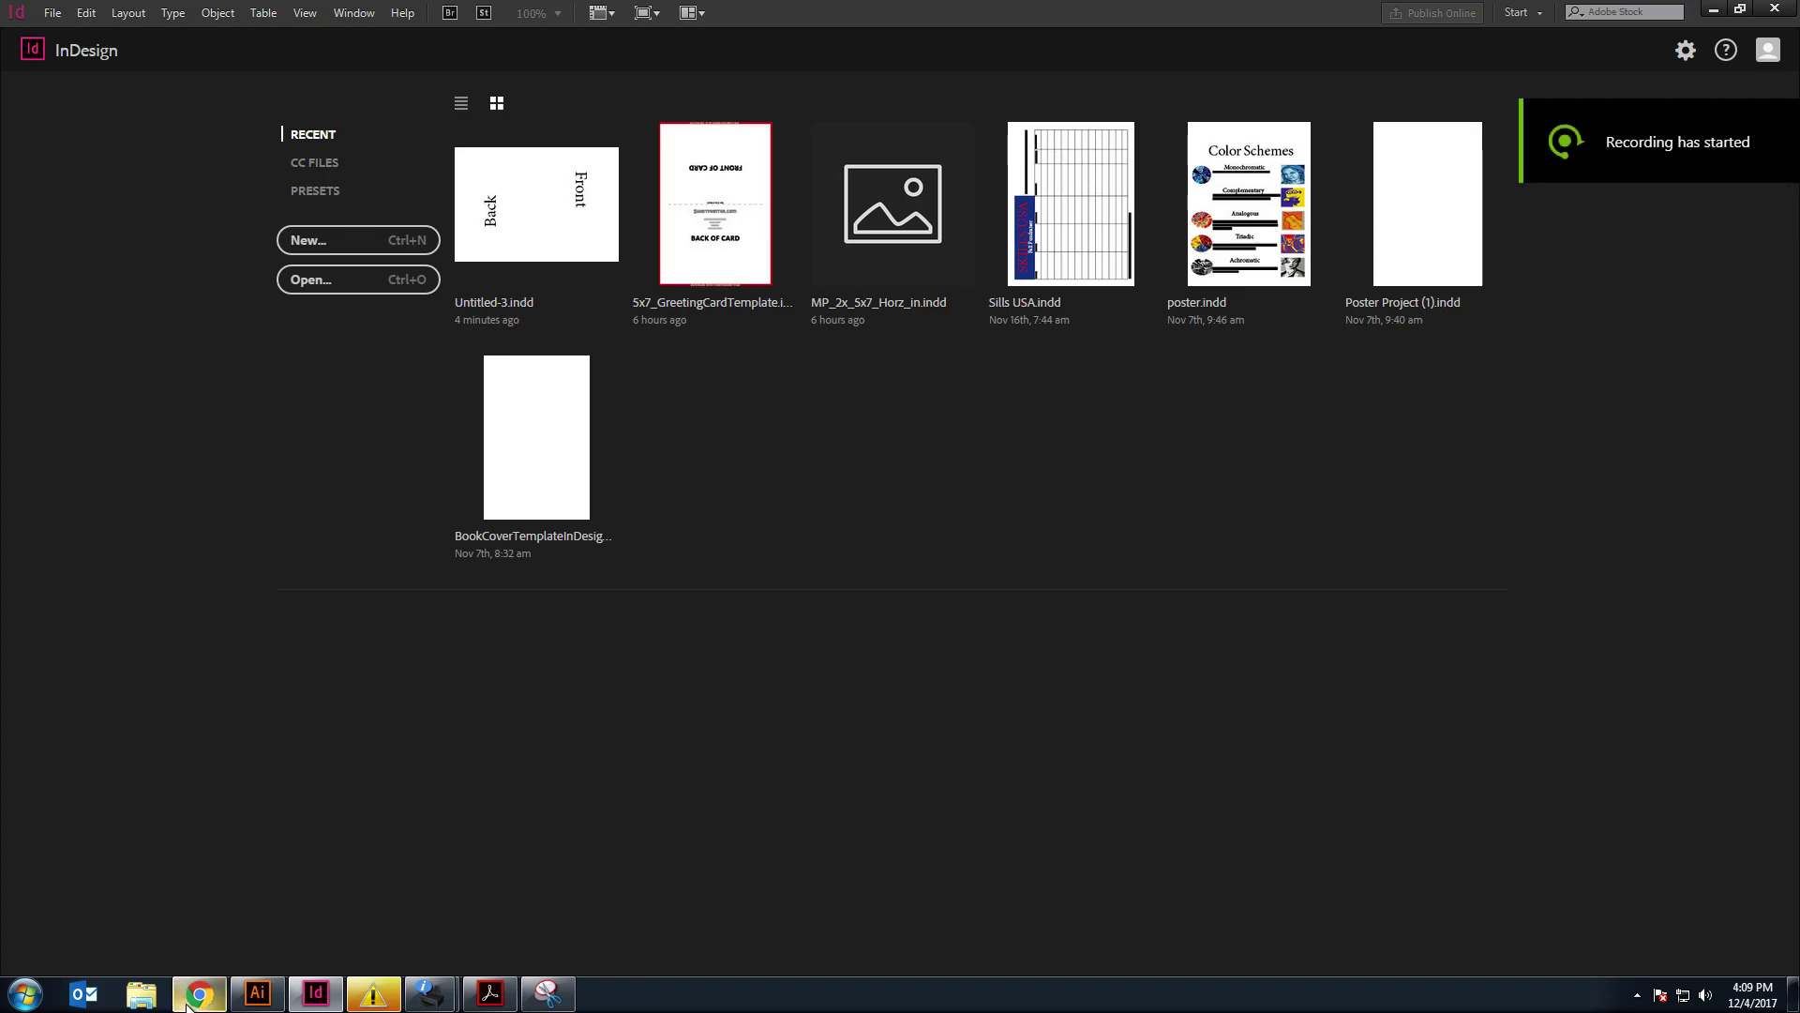
Step: Bring up the greeting card assignment doc and scroll to its Card Sizes table (A7: 7 x 10 unfolded)
mouse_move(199, 994)
left_click(308, 959)
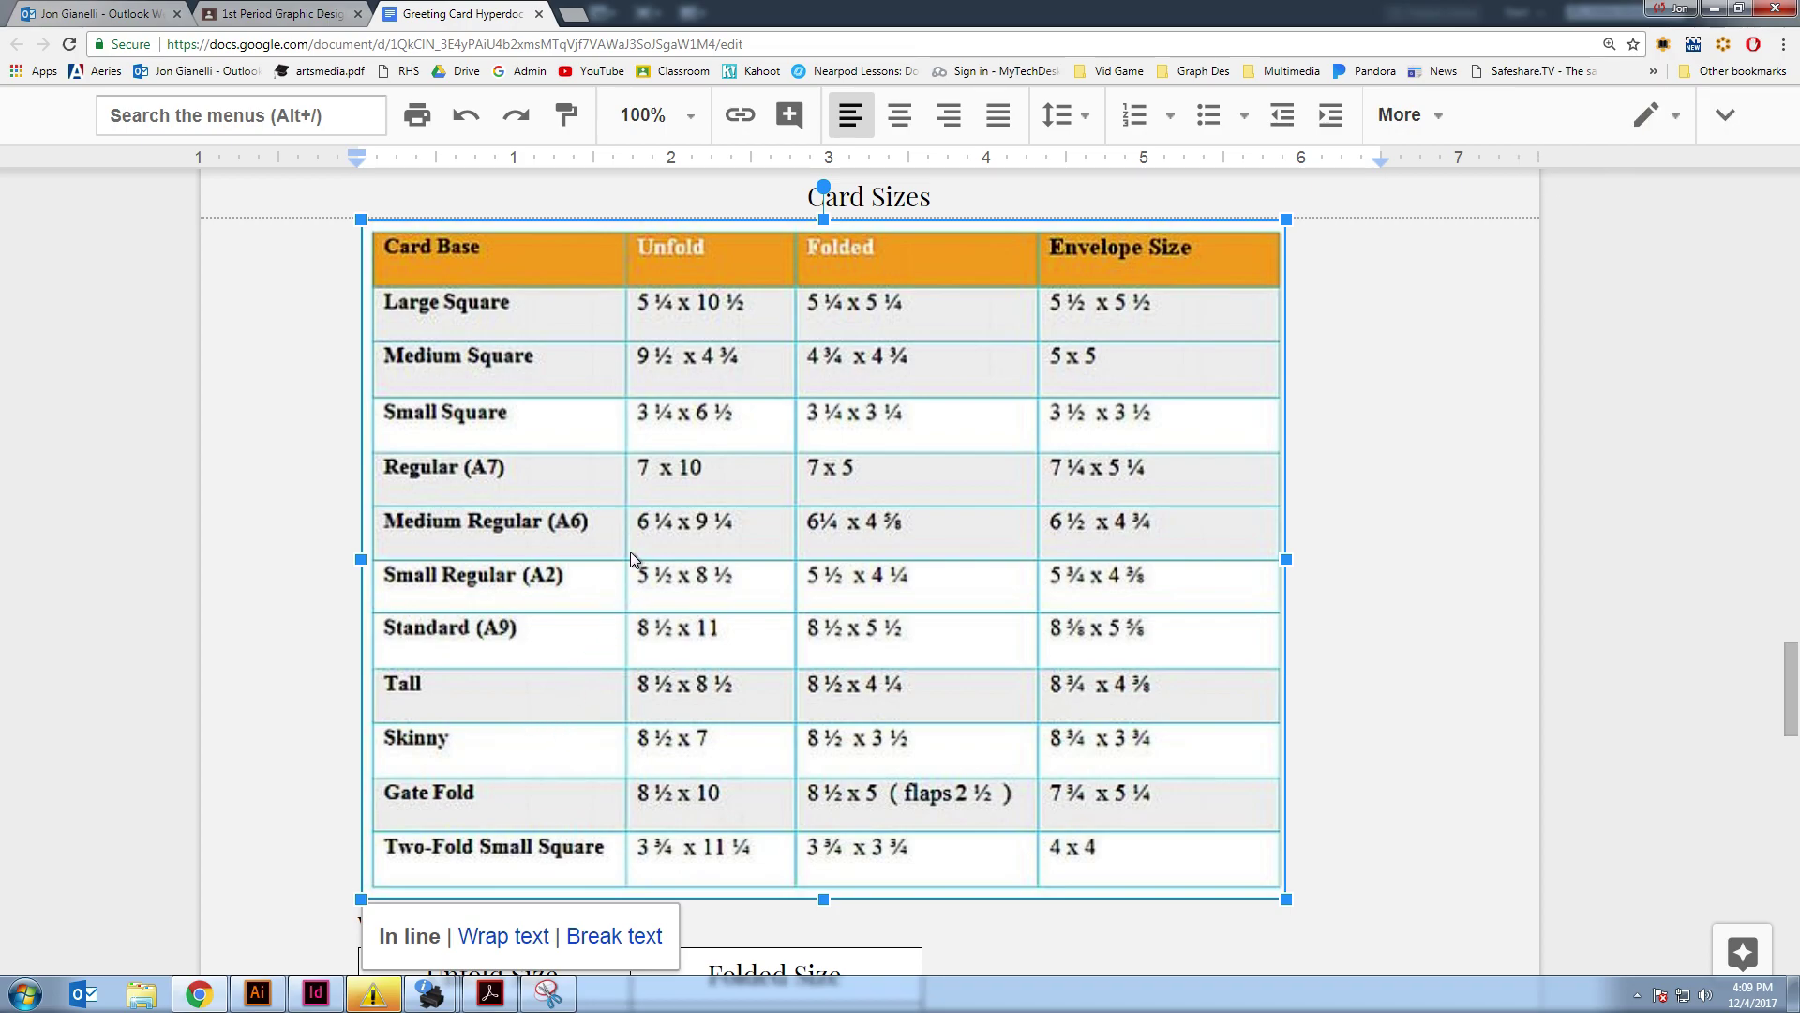
scroll(736, 434, "up", 12)
scroll(866, 461, "up", 3)
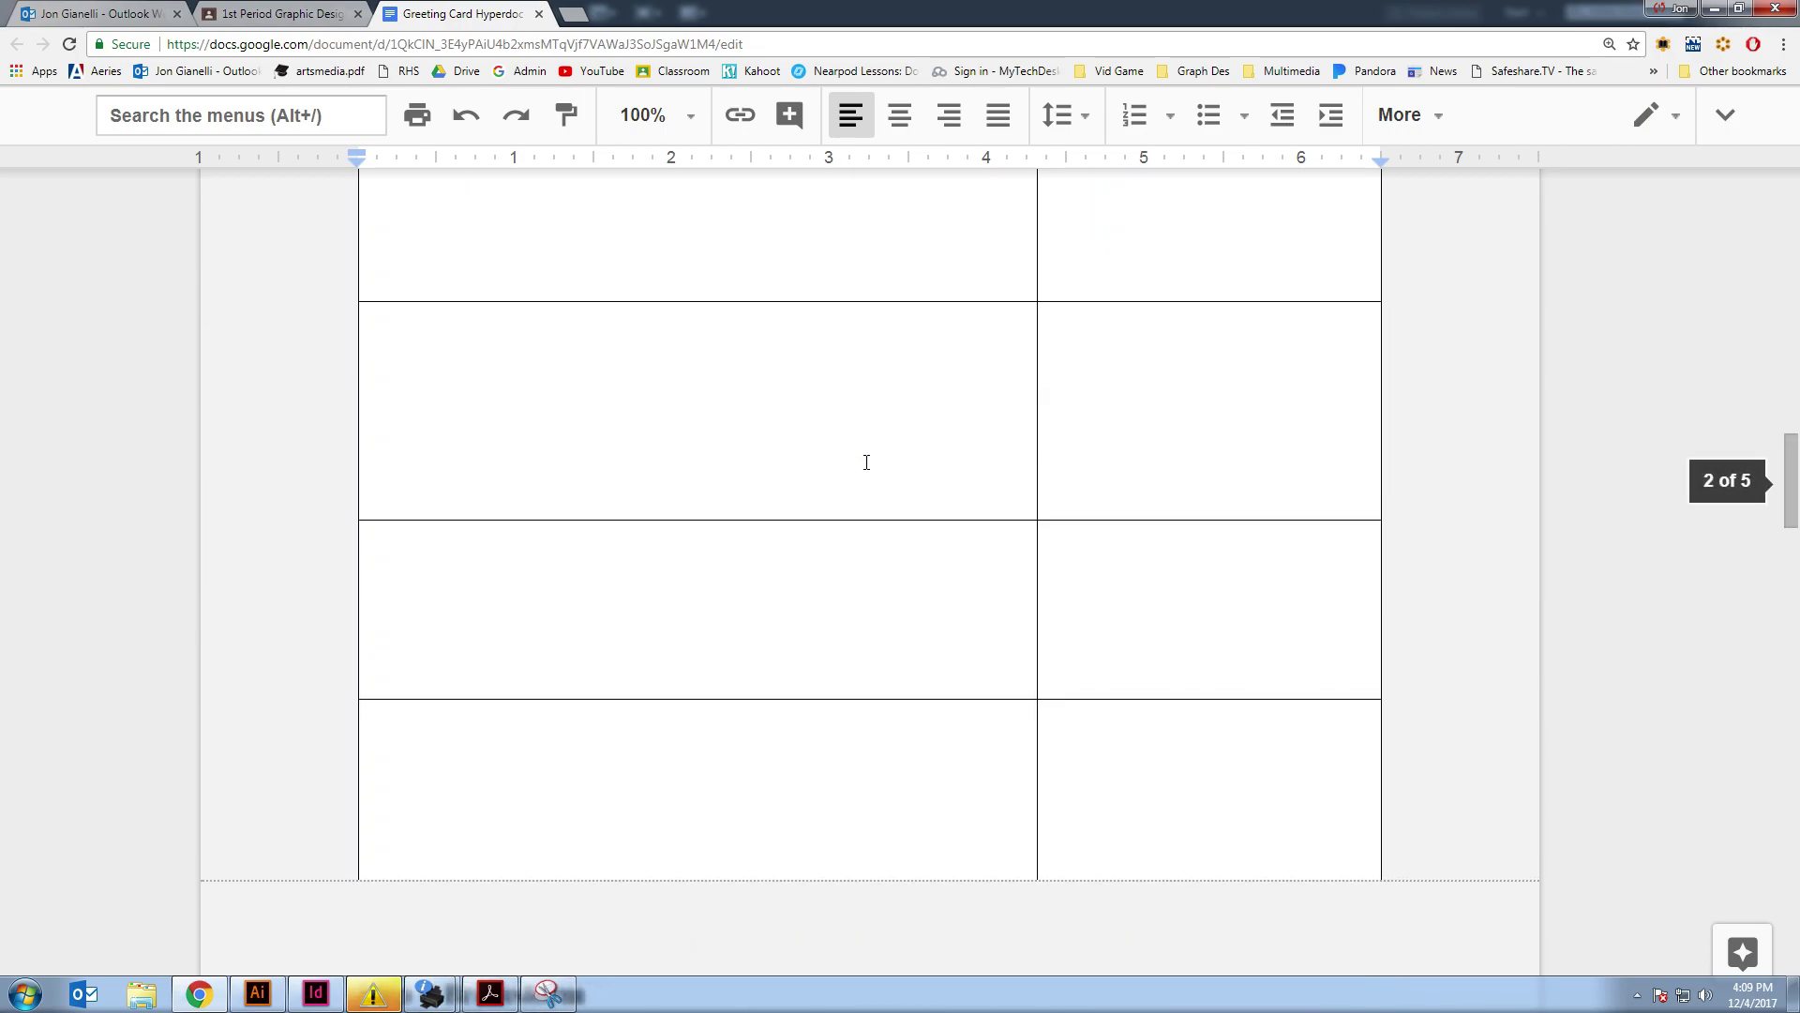
scroll(866, 461, "down", 10)
scroll(867, 462, "down", 5)
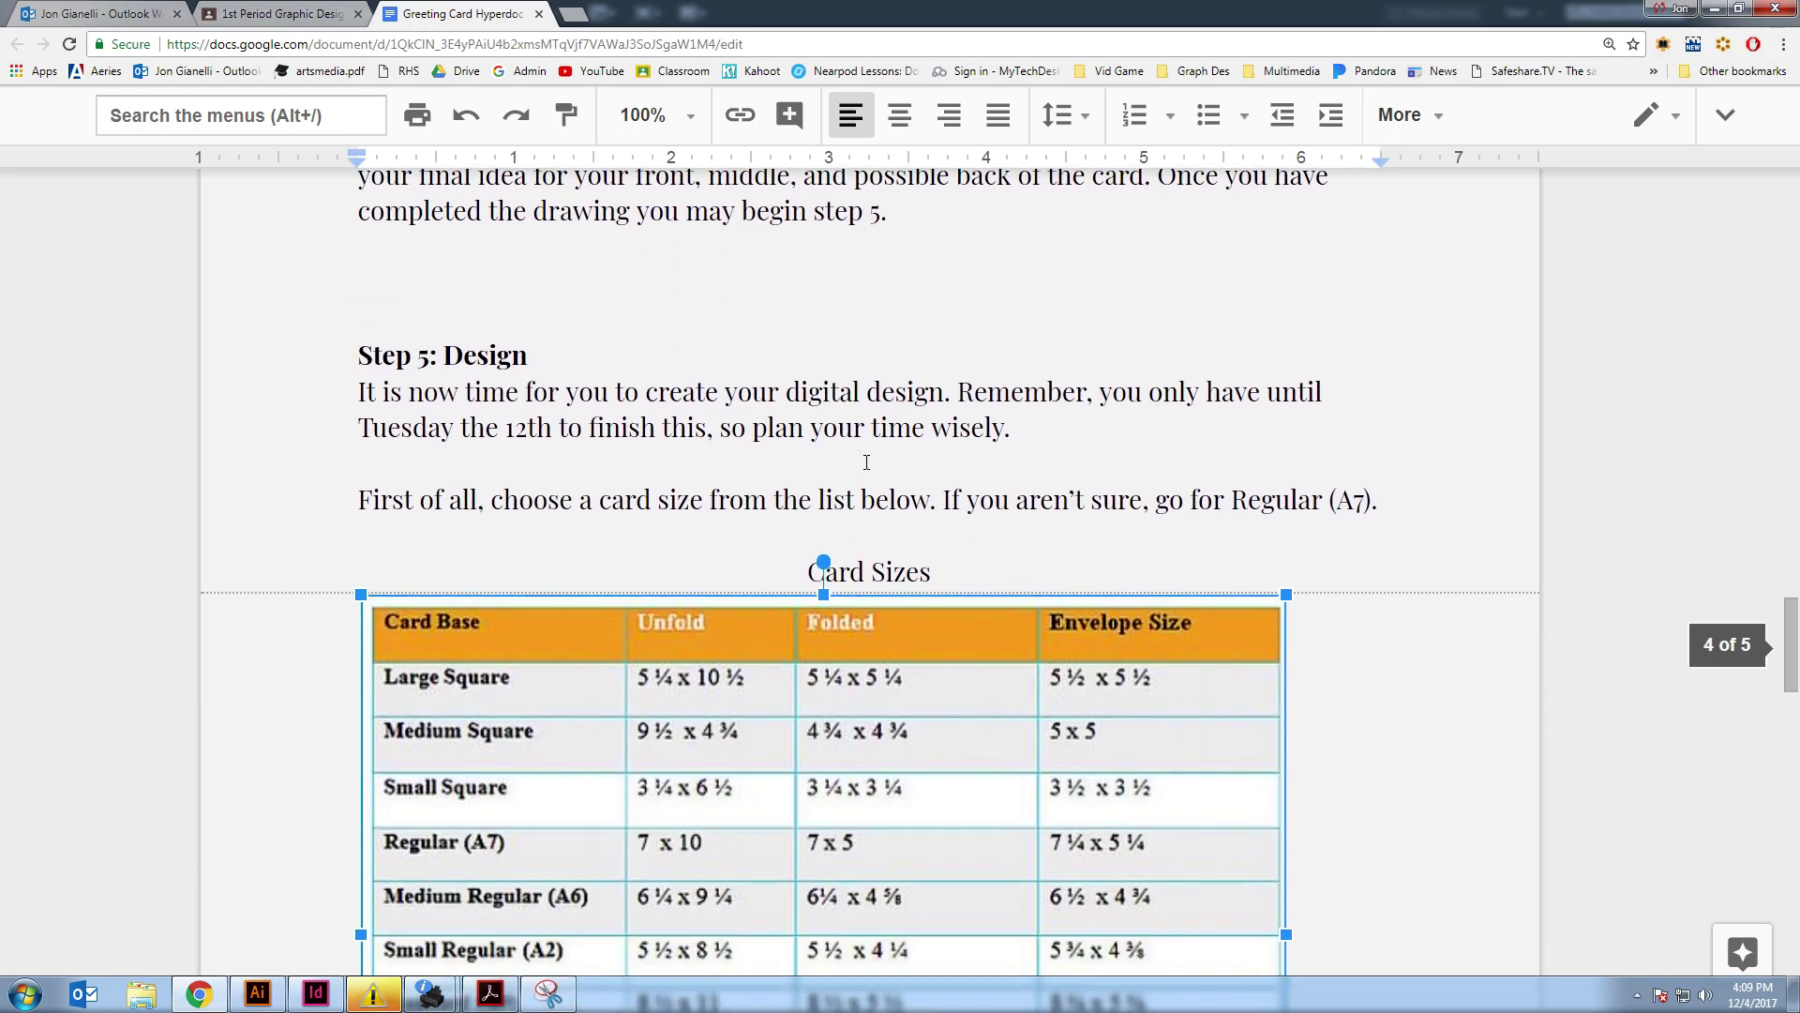
scroll(802, 481, "down", 1)
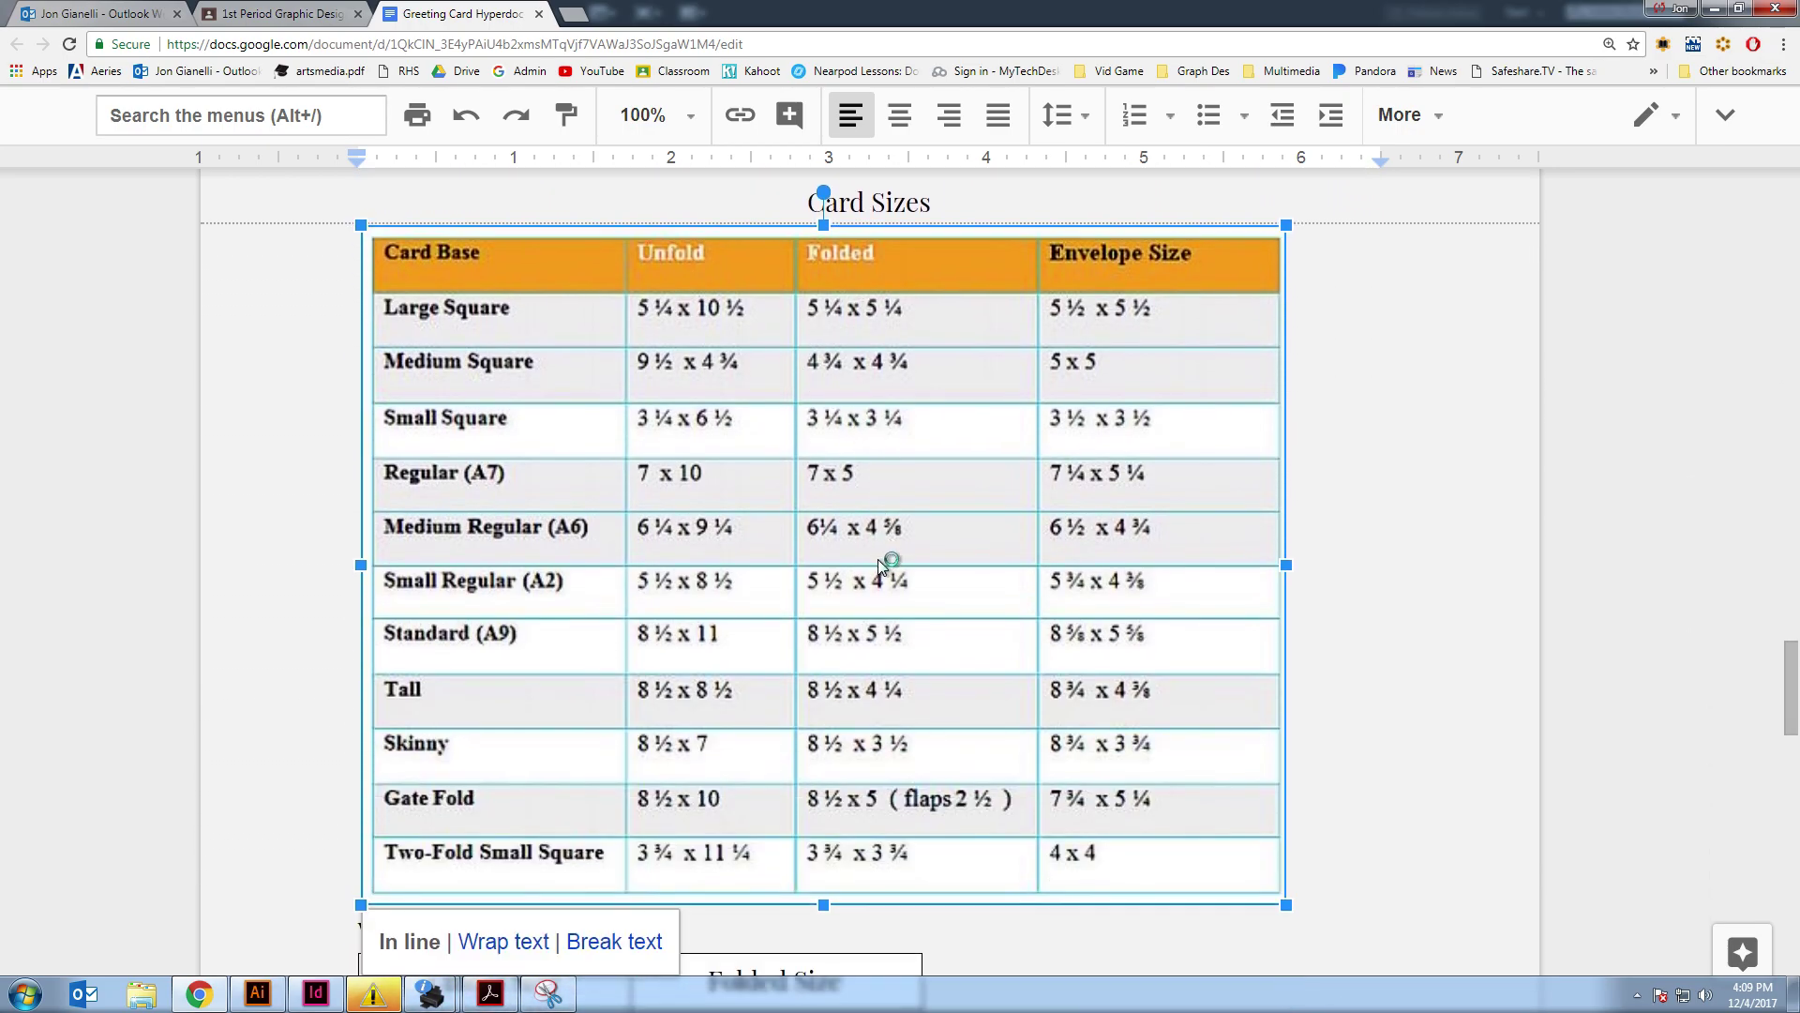
left_click(1354, 515)
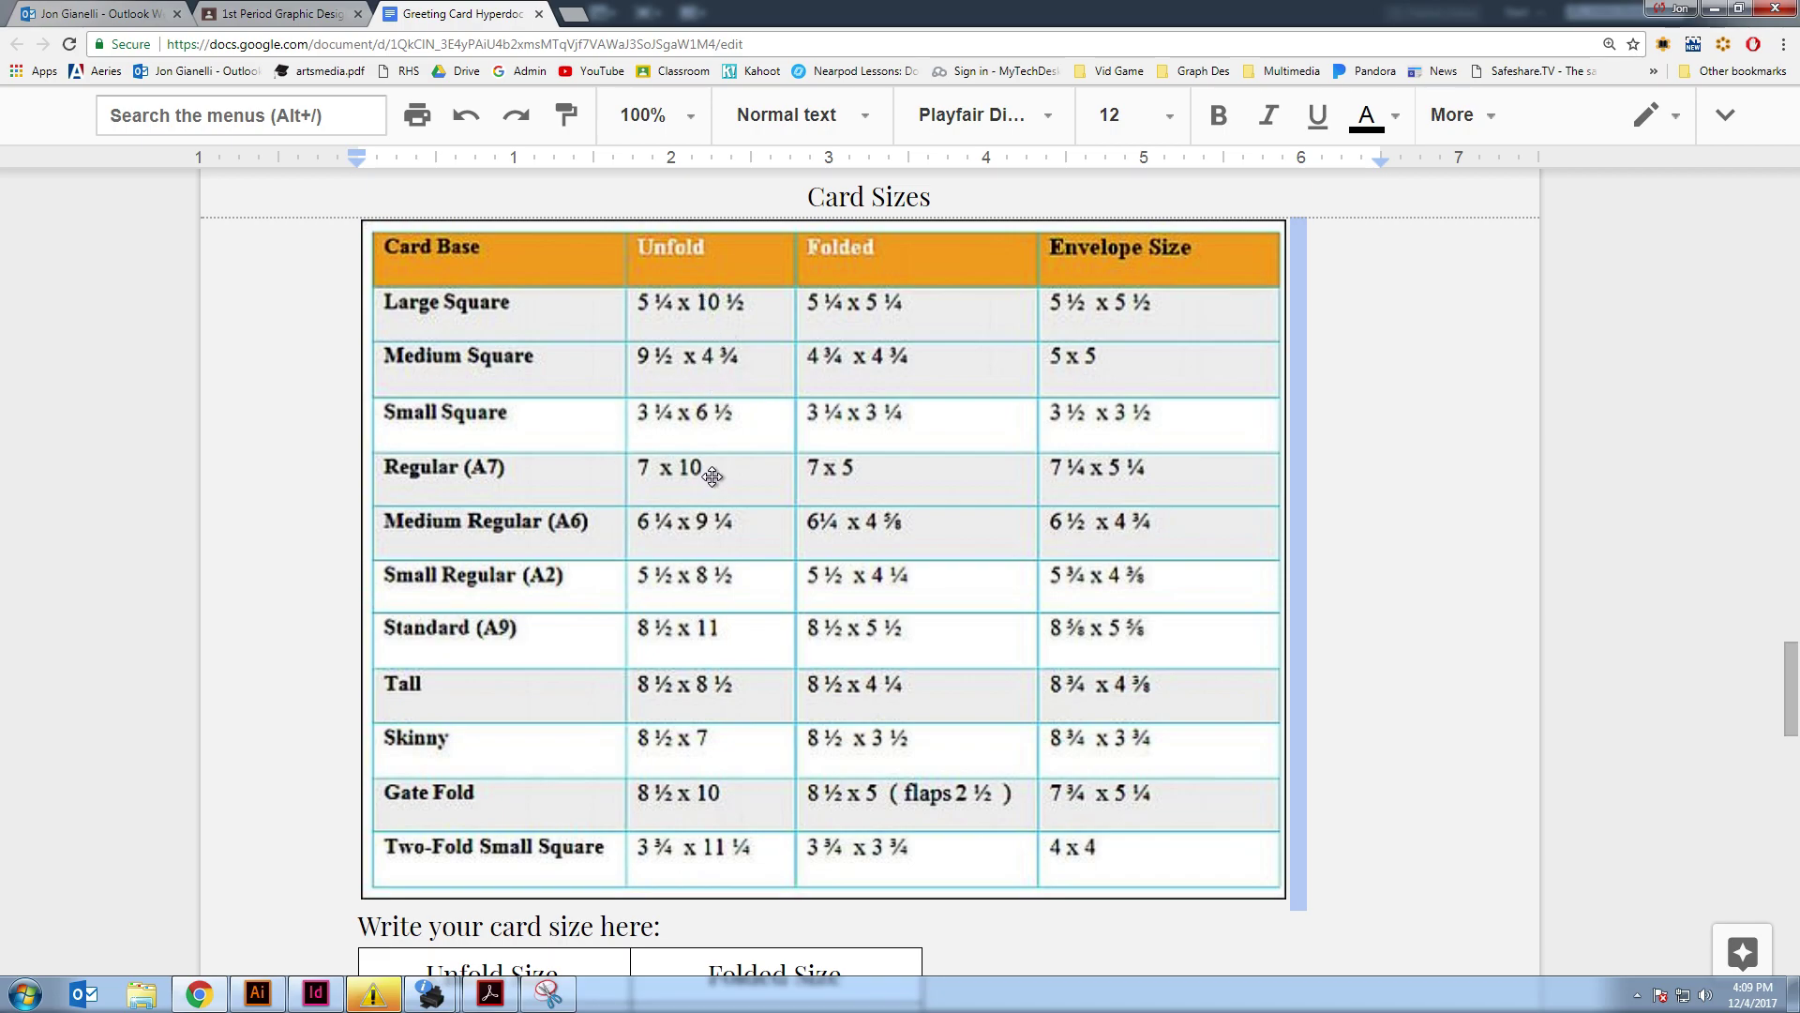
Step: Set up a new InDesign document 10 in wide by 7 in high with 2 columns
left_click(314, 996)
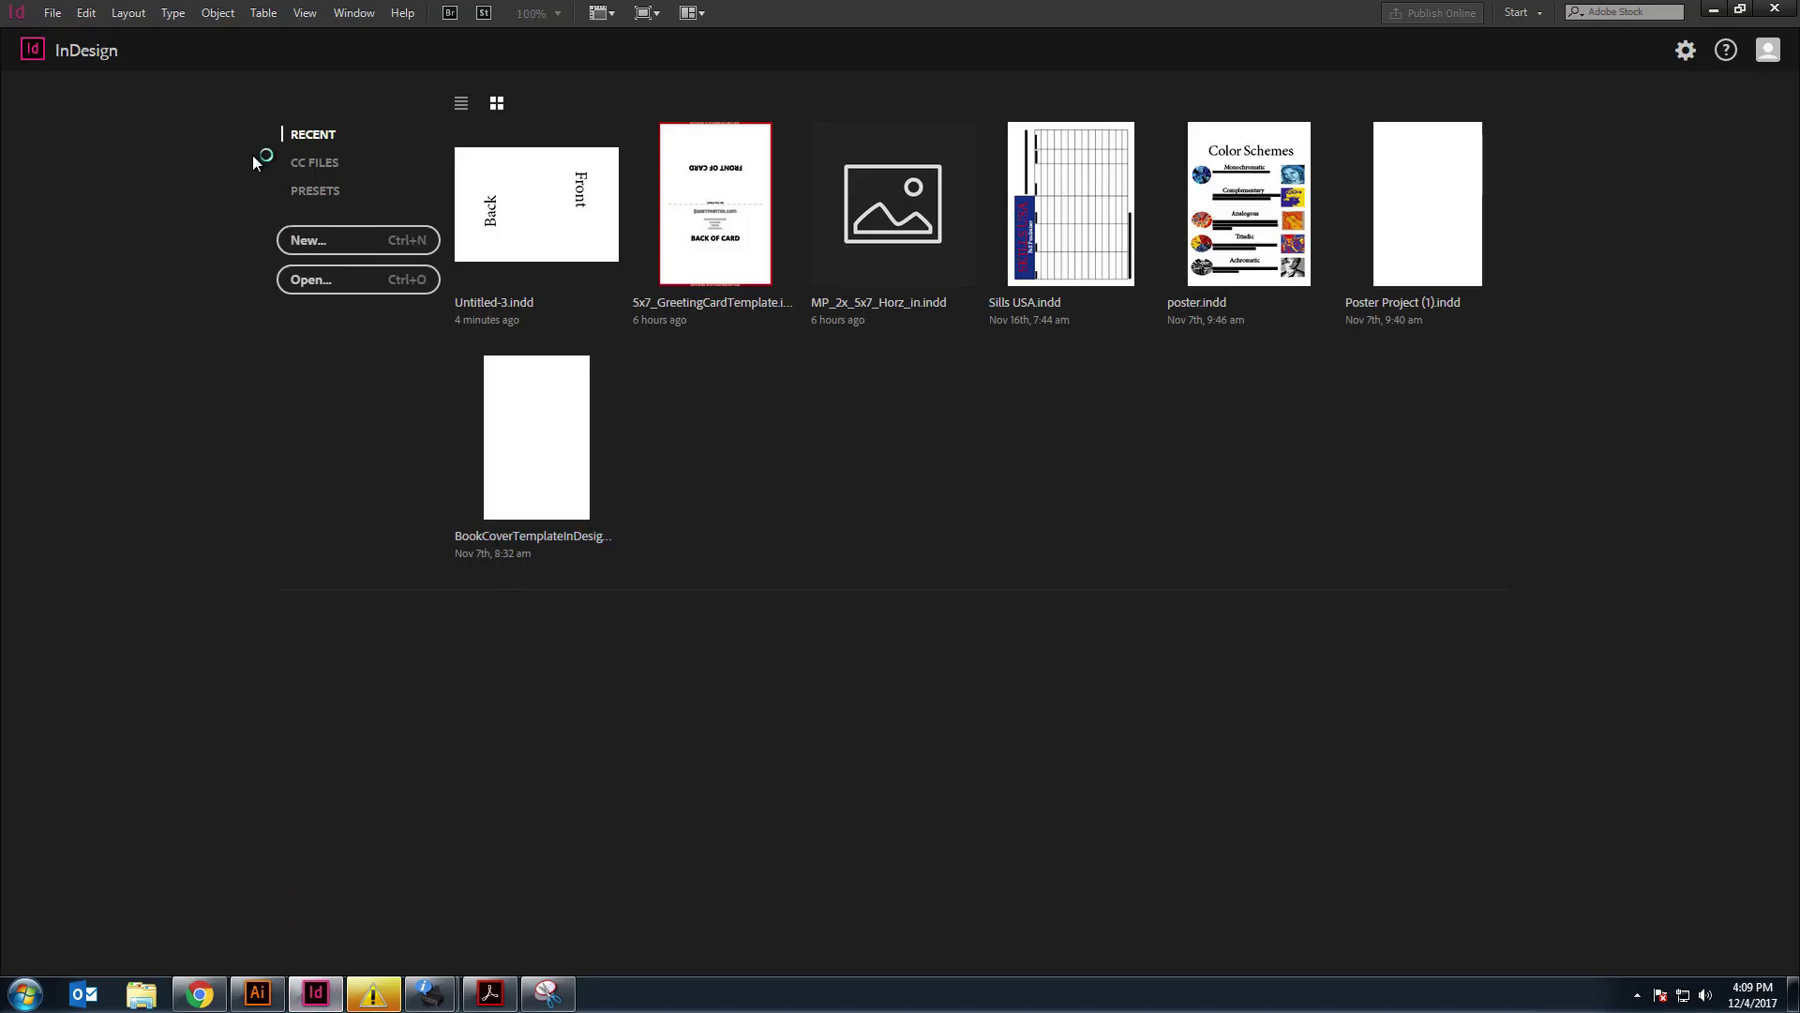
left_click(320, 242)
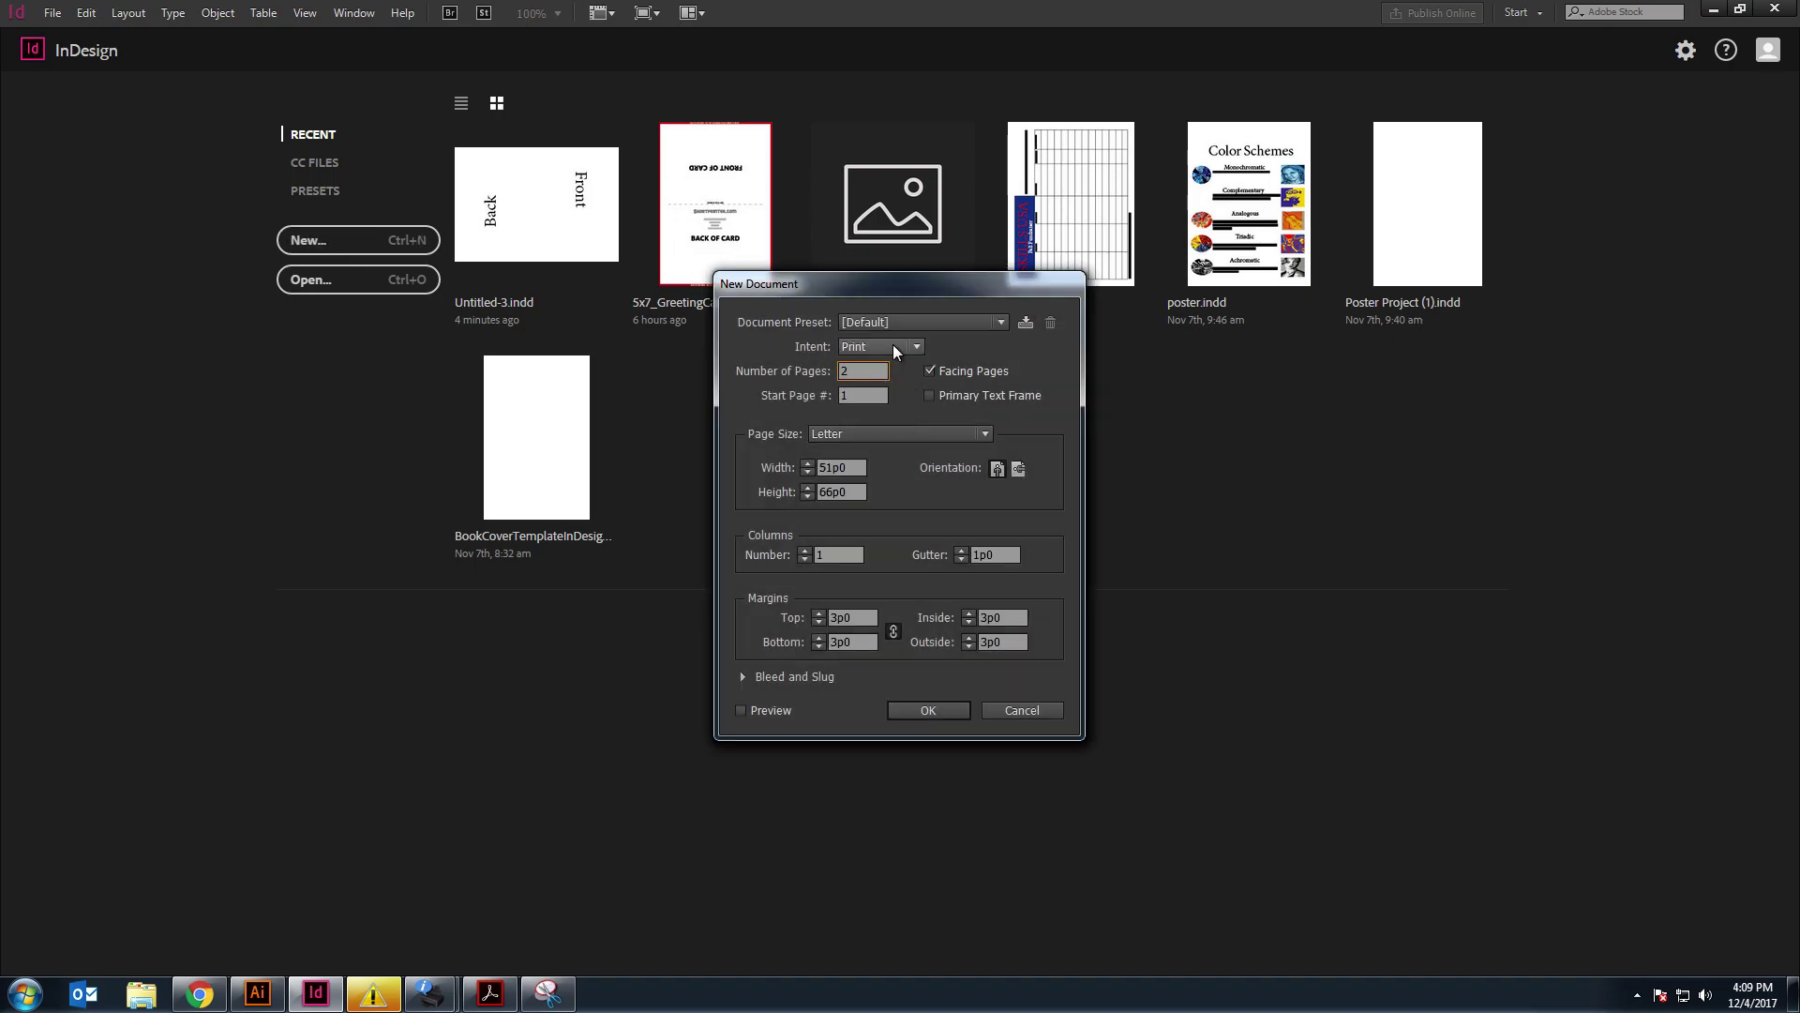
double_click(839, 468)
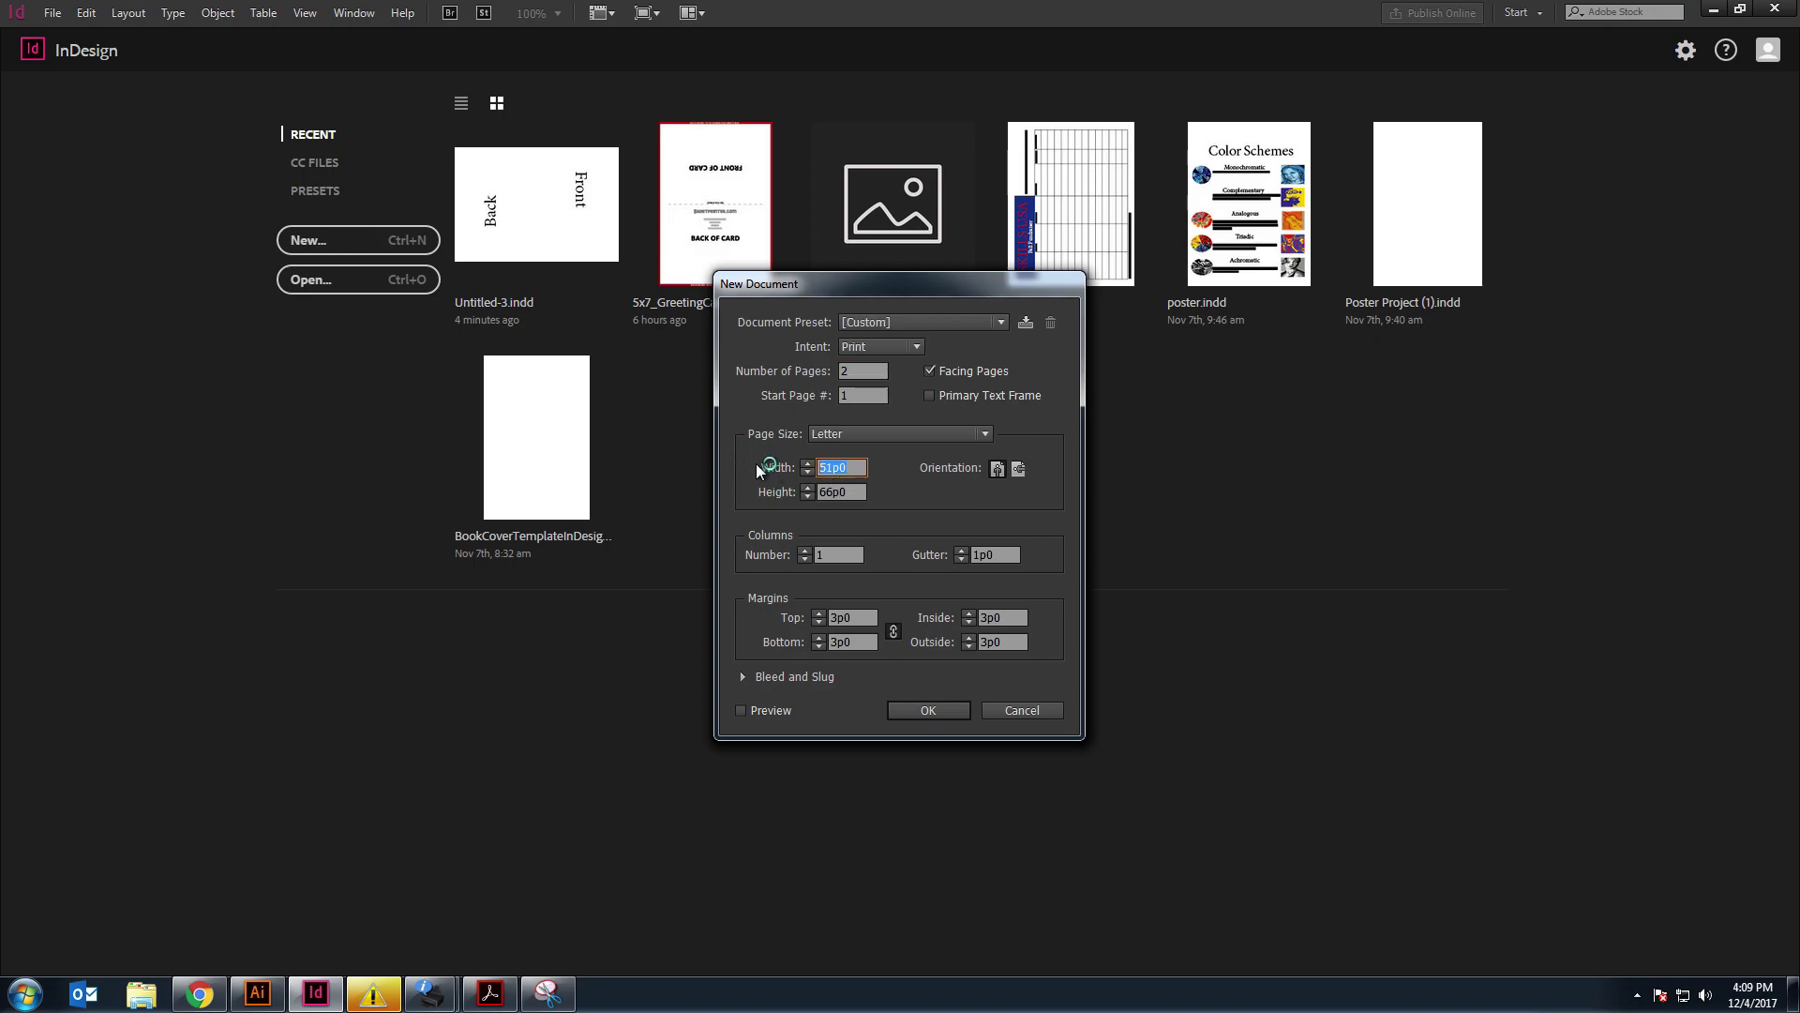
type("10\"")
key("BackSpace")
type("in")
double_click(852, 491)
left_click(854, 467)
left_click(804, 551)
Step: Create the document and add a 'Front' text frame on the right page with 24 pt leading and 72 pt size
left_click(928, 711)
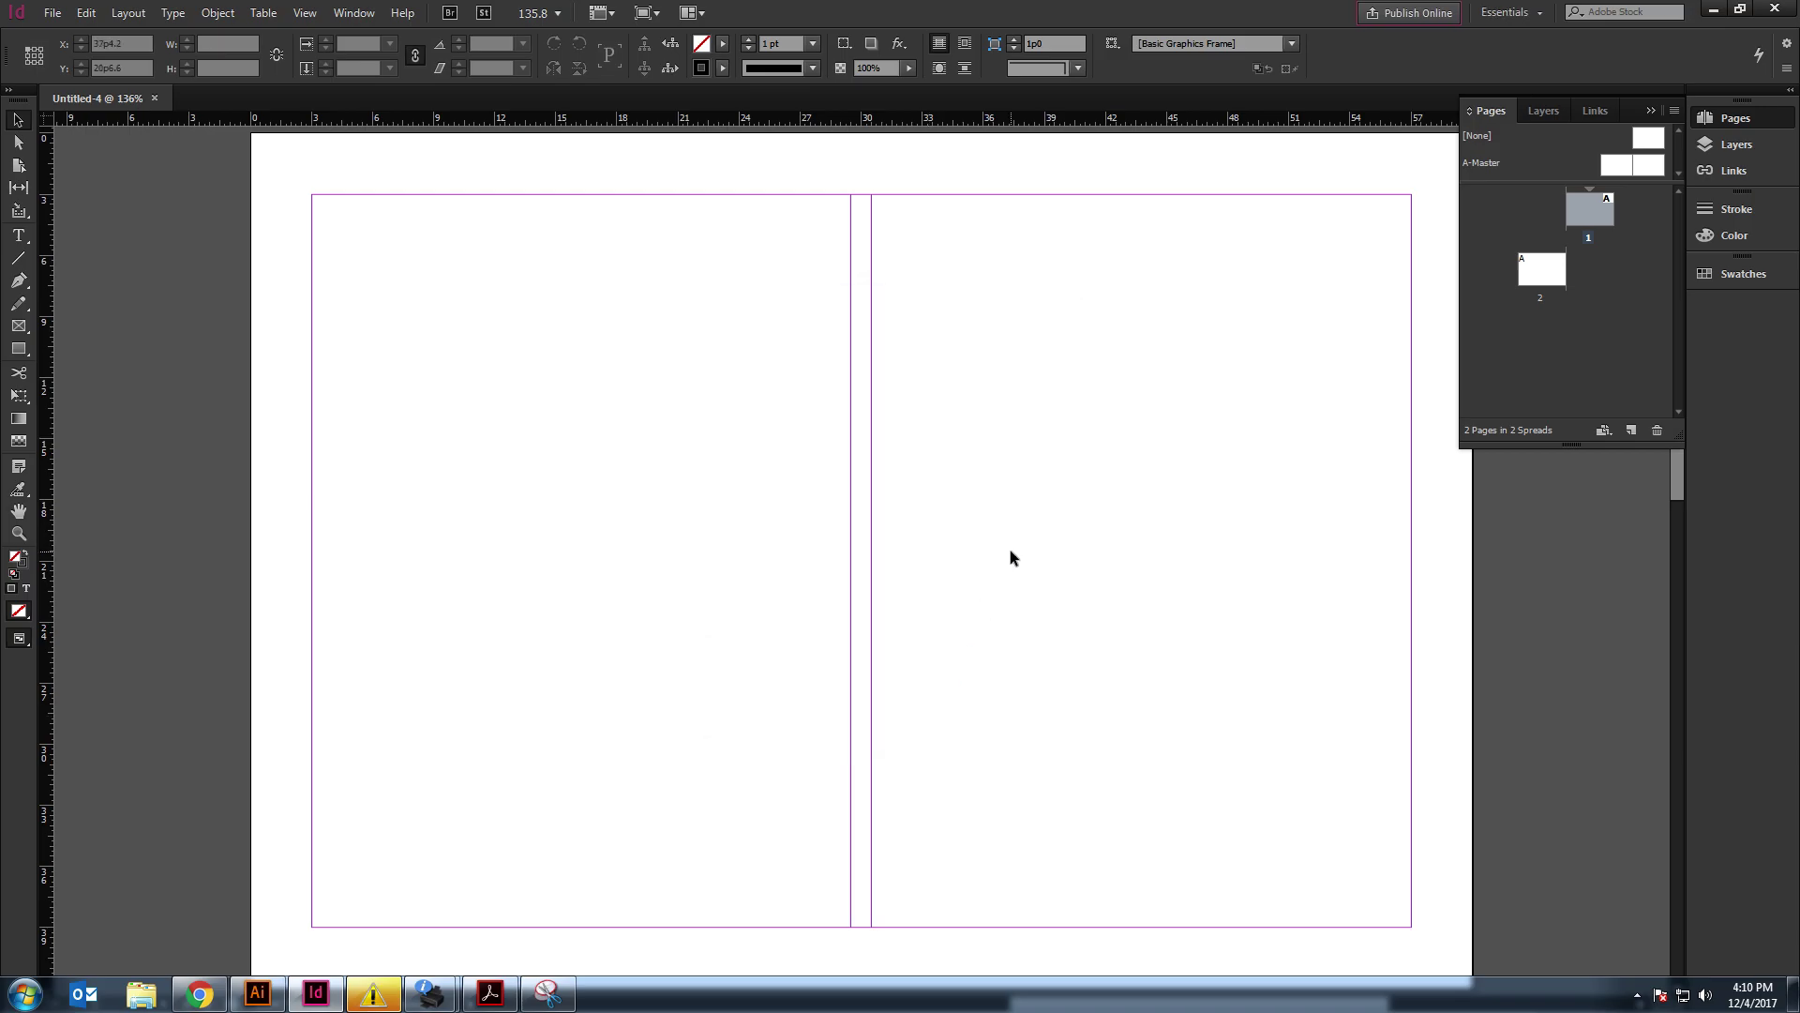
scroll(1011, 557, "down", 5)
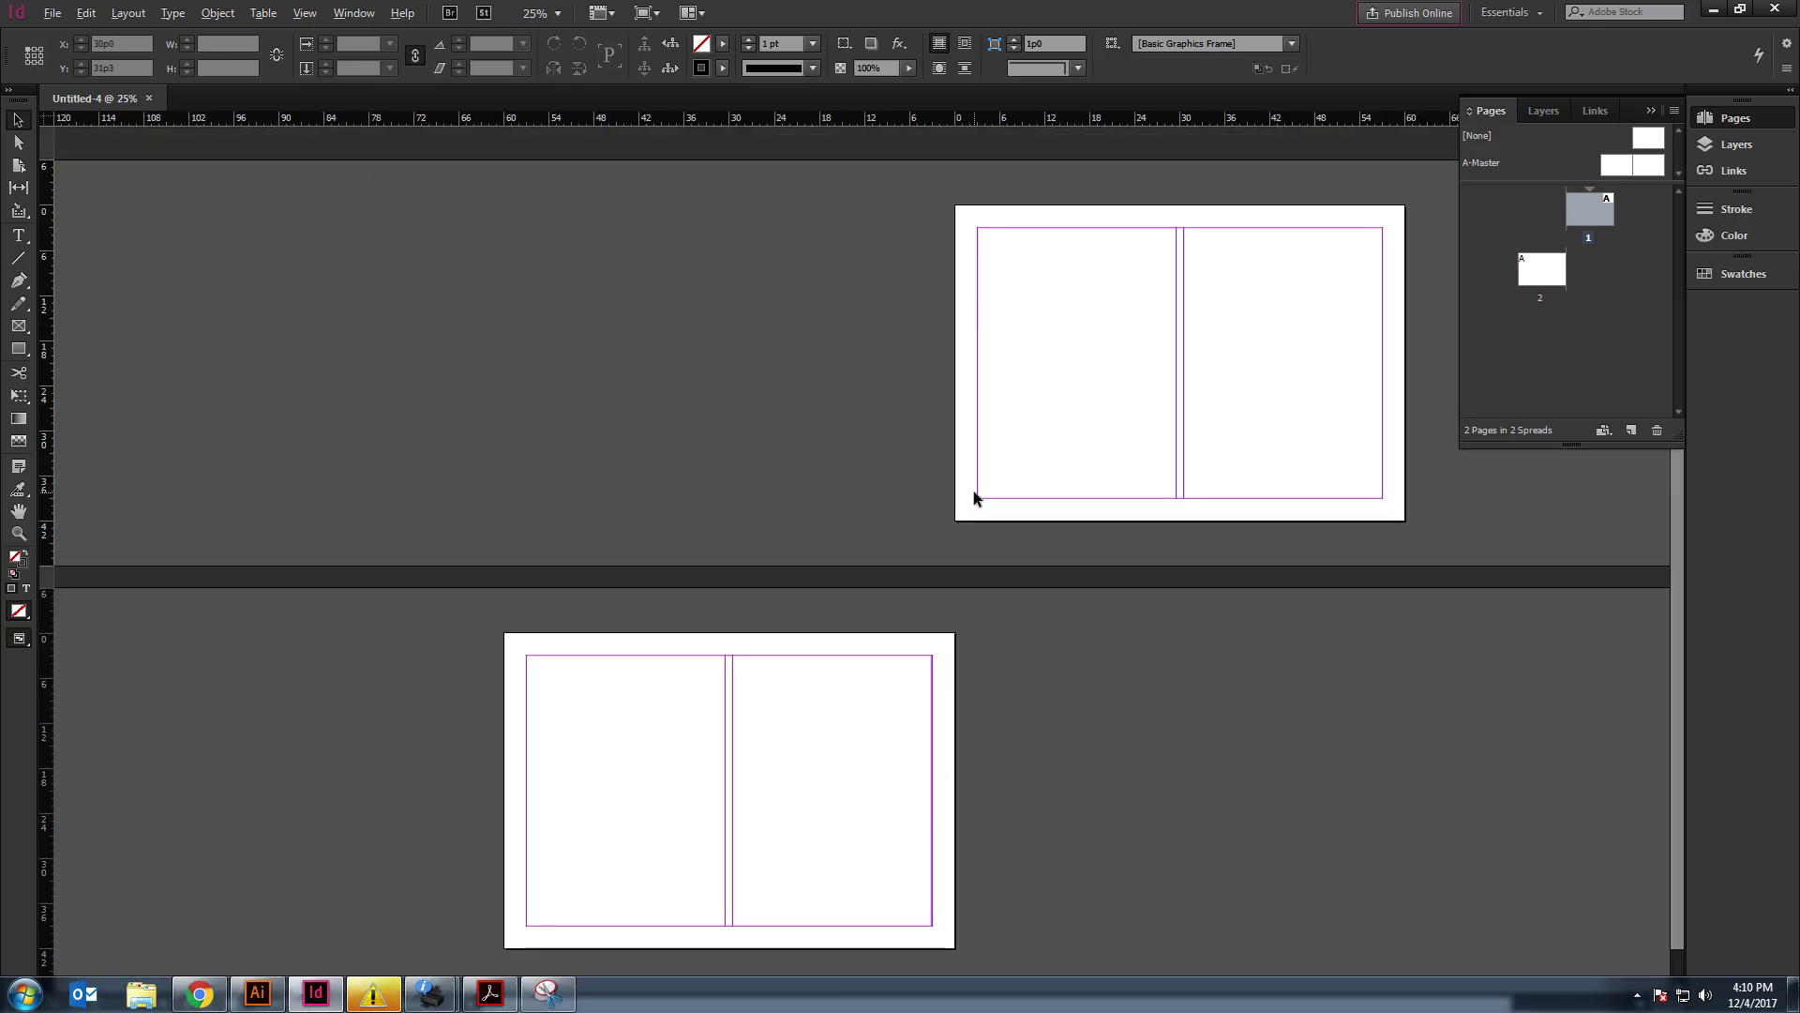
scroll(938, 797, "up", 1)
left_click(18, 235)
left_click_drag(1226, 309, 1356, 382)
type("From")
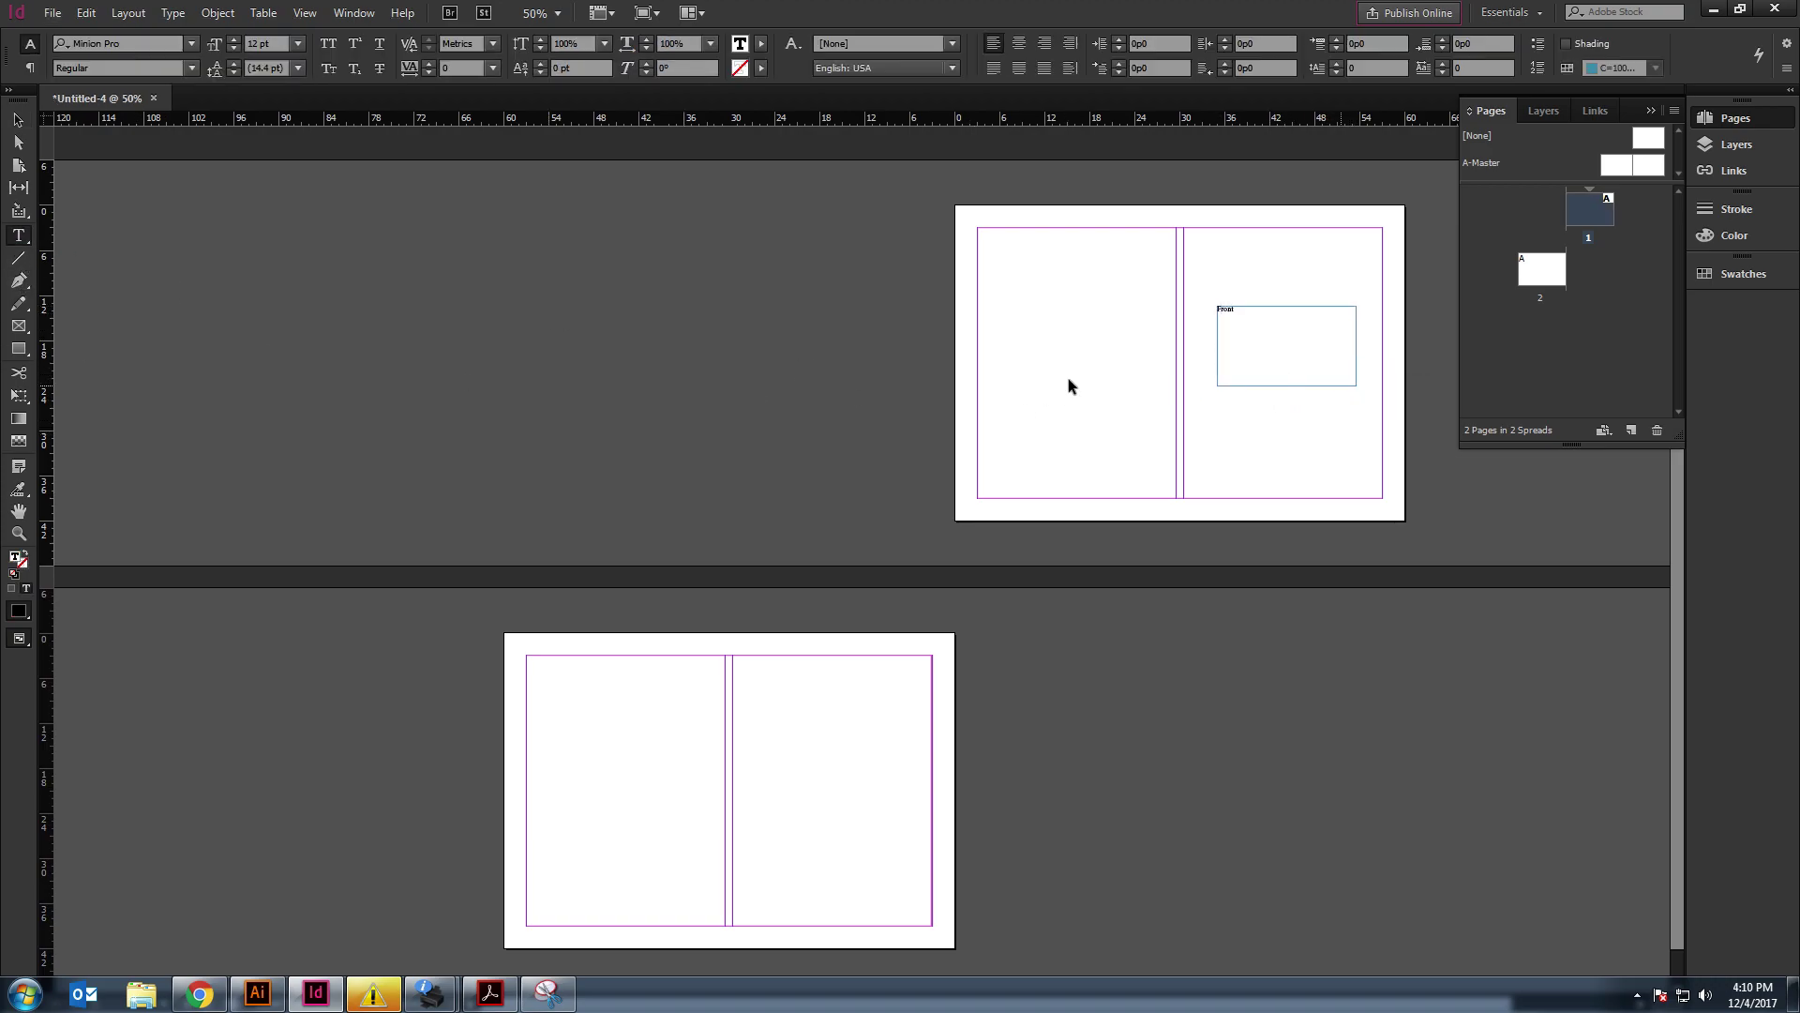
key("ctrl+a")
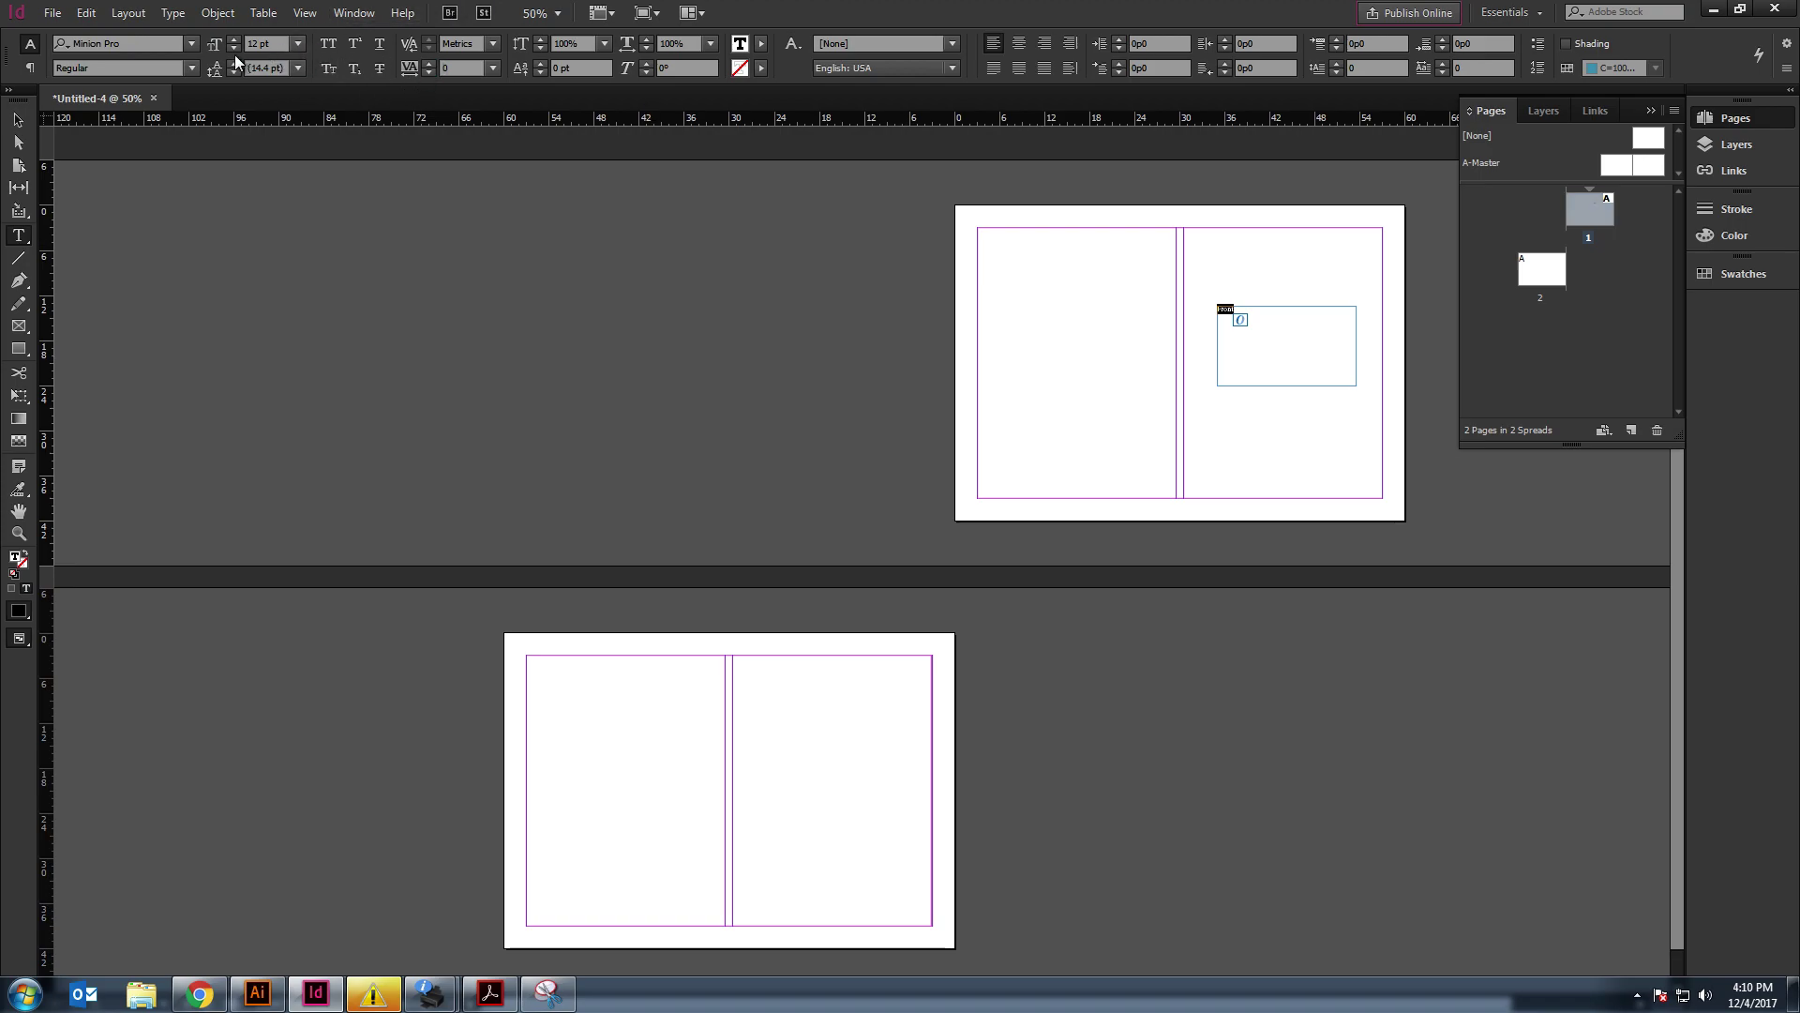
left_click(248, 68)
type("24")
key("Return")
left_click(298, 43)
left_click(281, 341)
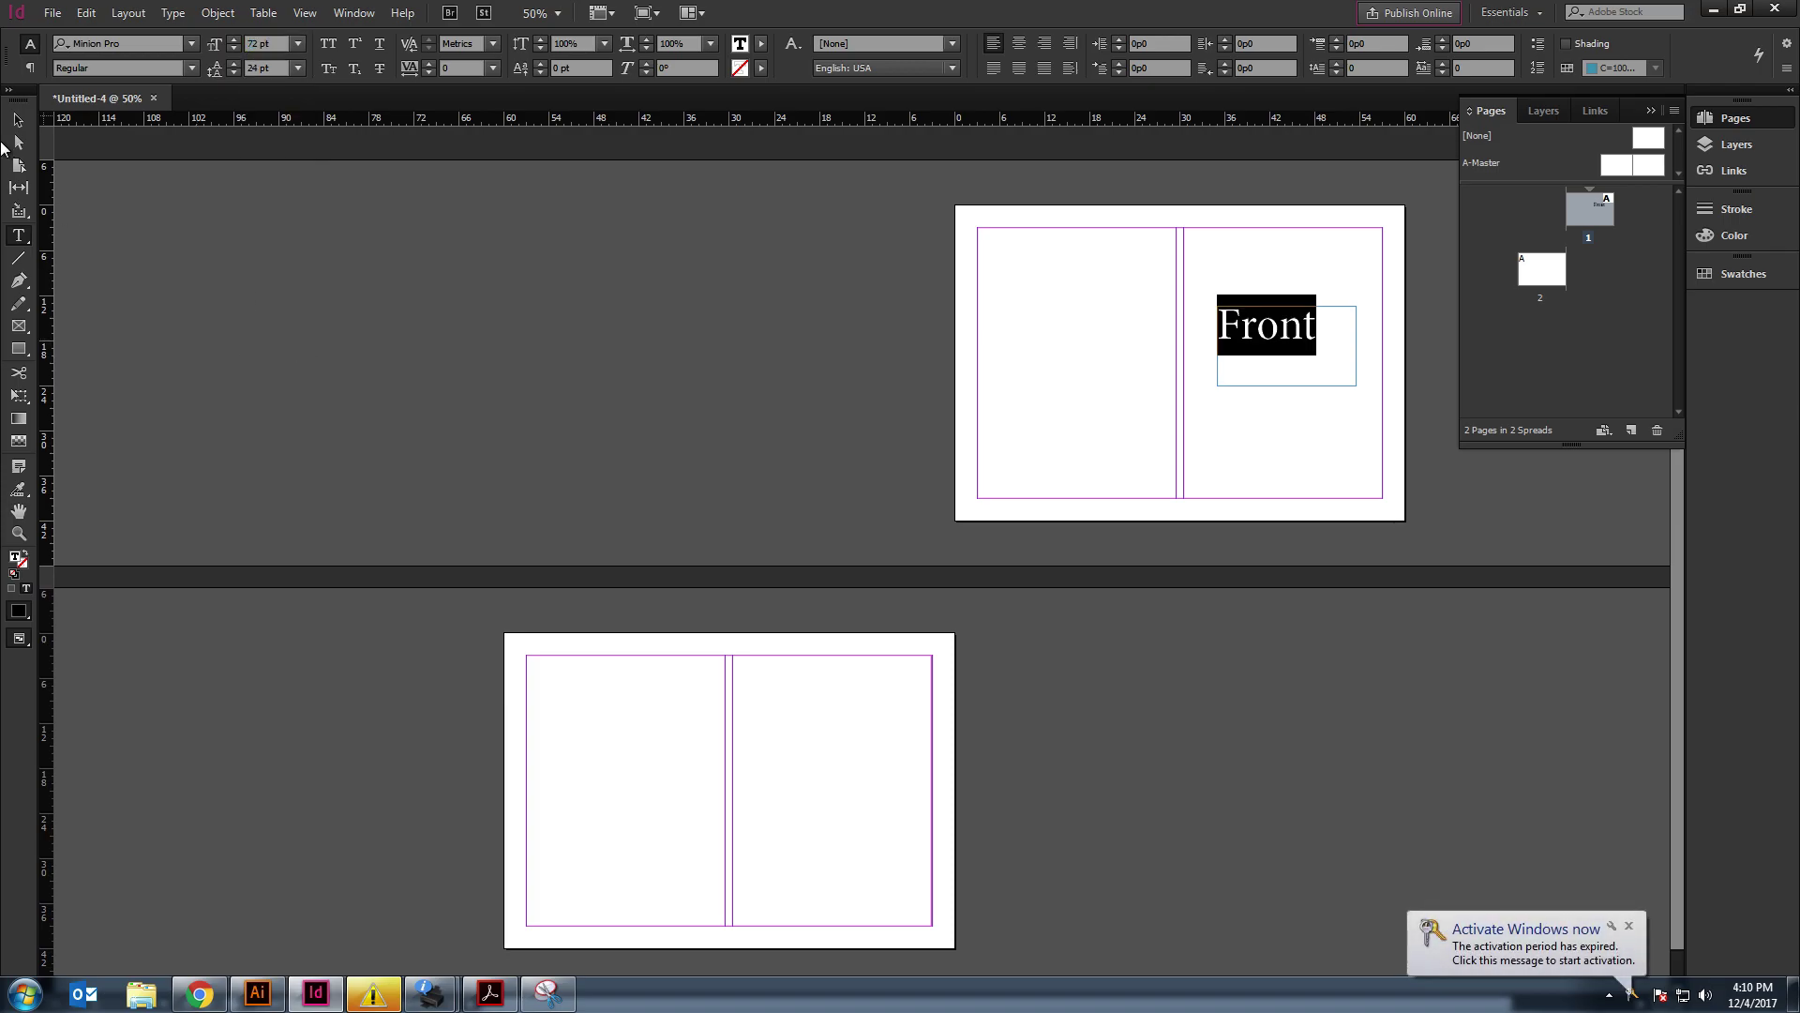
Step: Duplicate the Front frame onto the left page and change its text to 'Back'
left_click(18, 120)
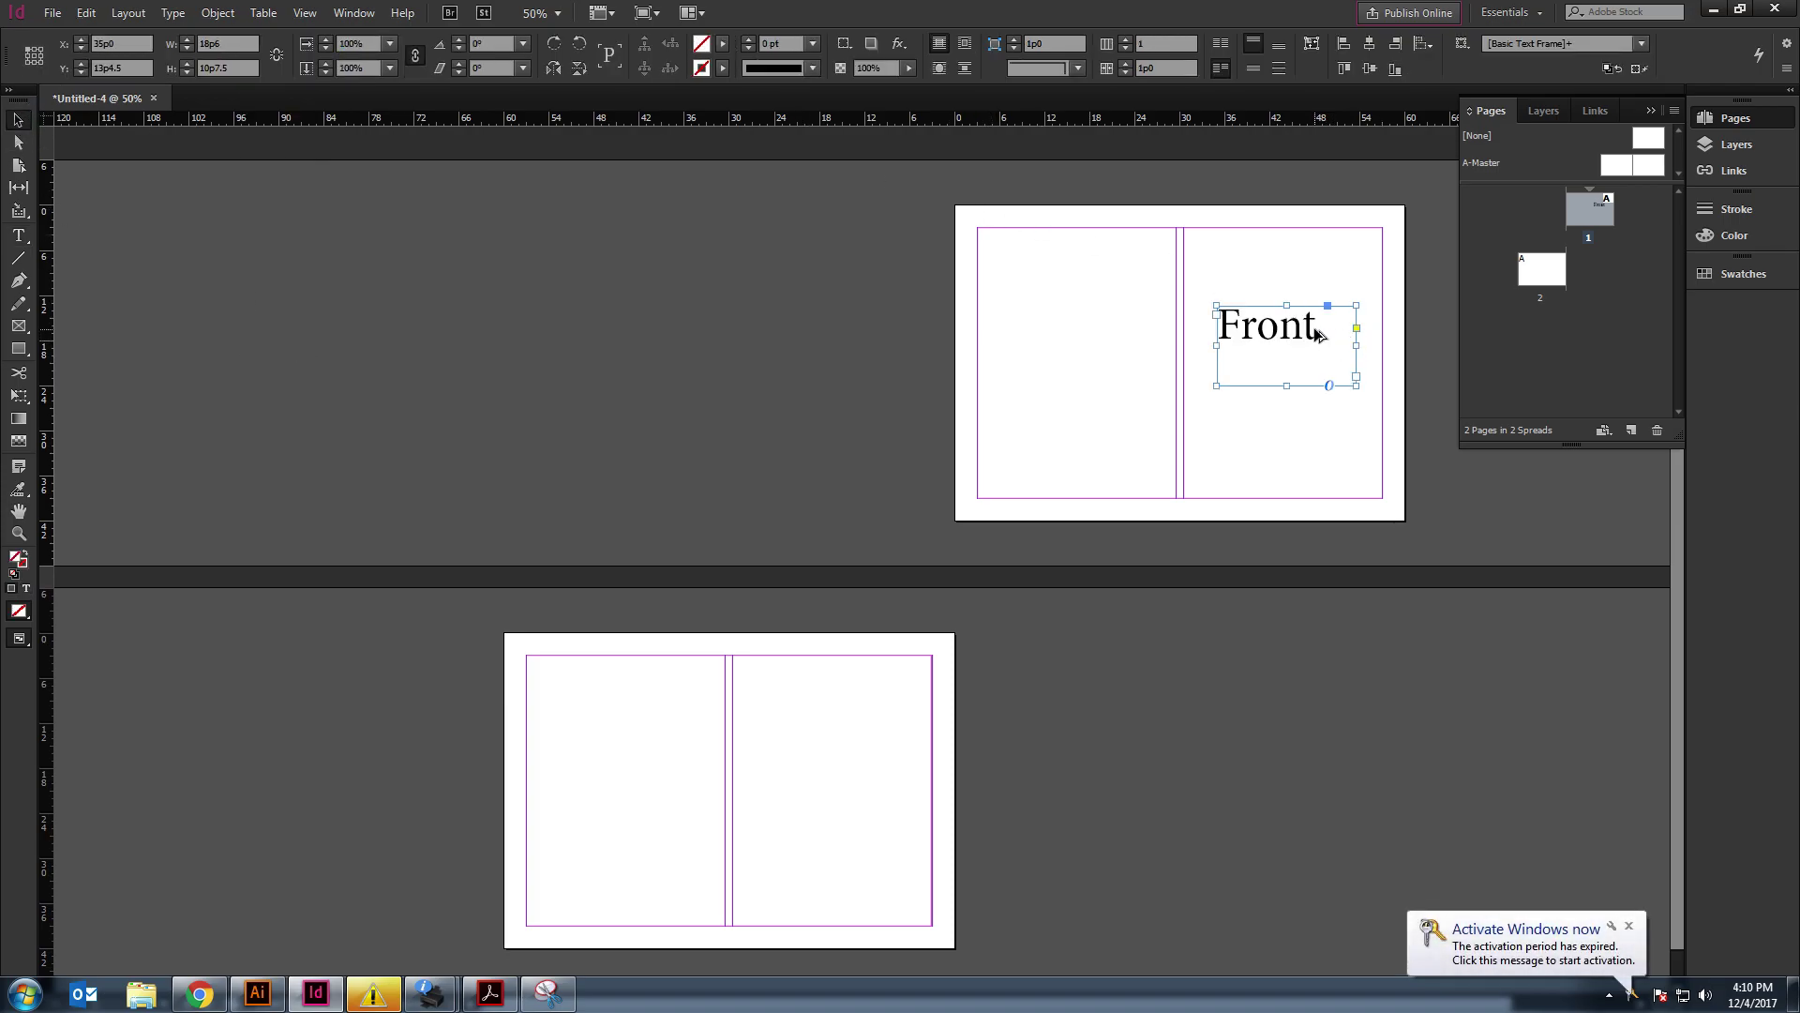
left_click_drag(1317, 334, 1108, 330)
double_click(1104, 321)
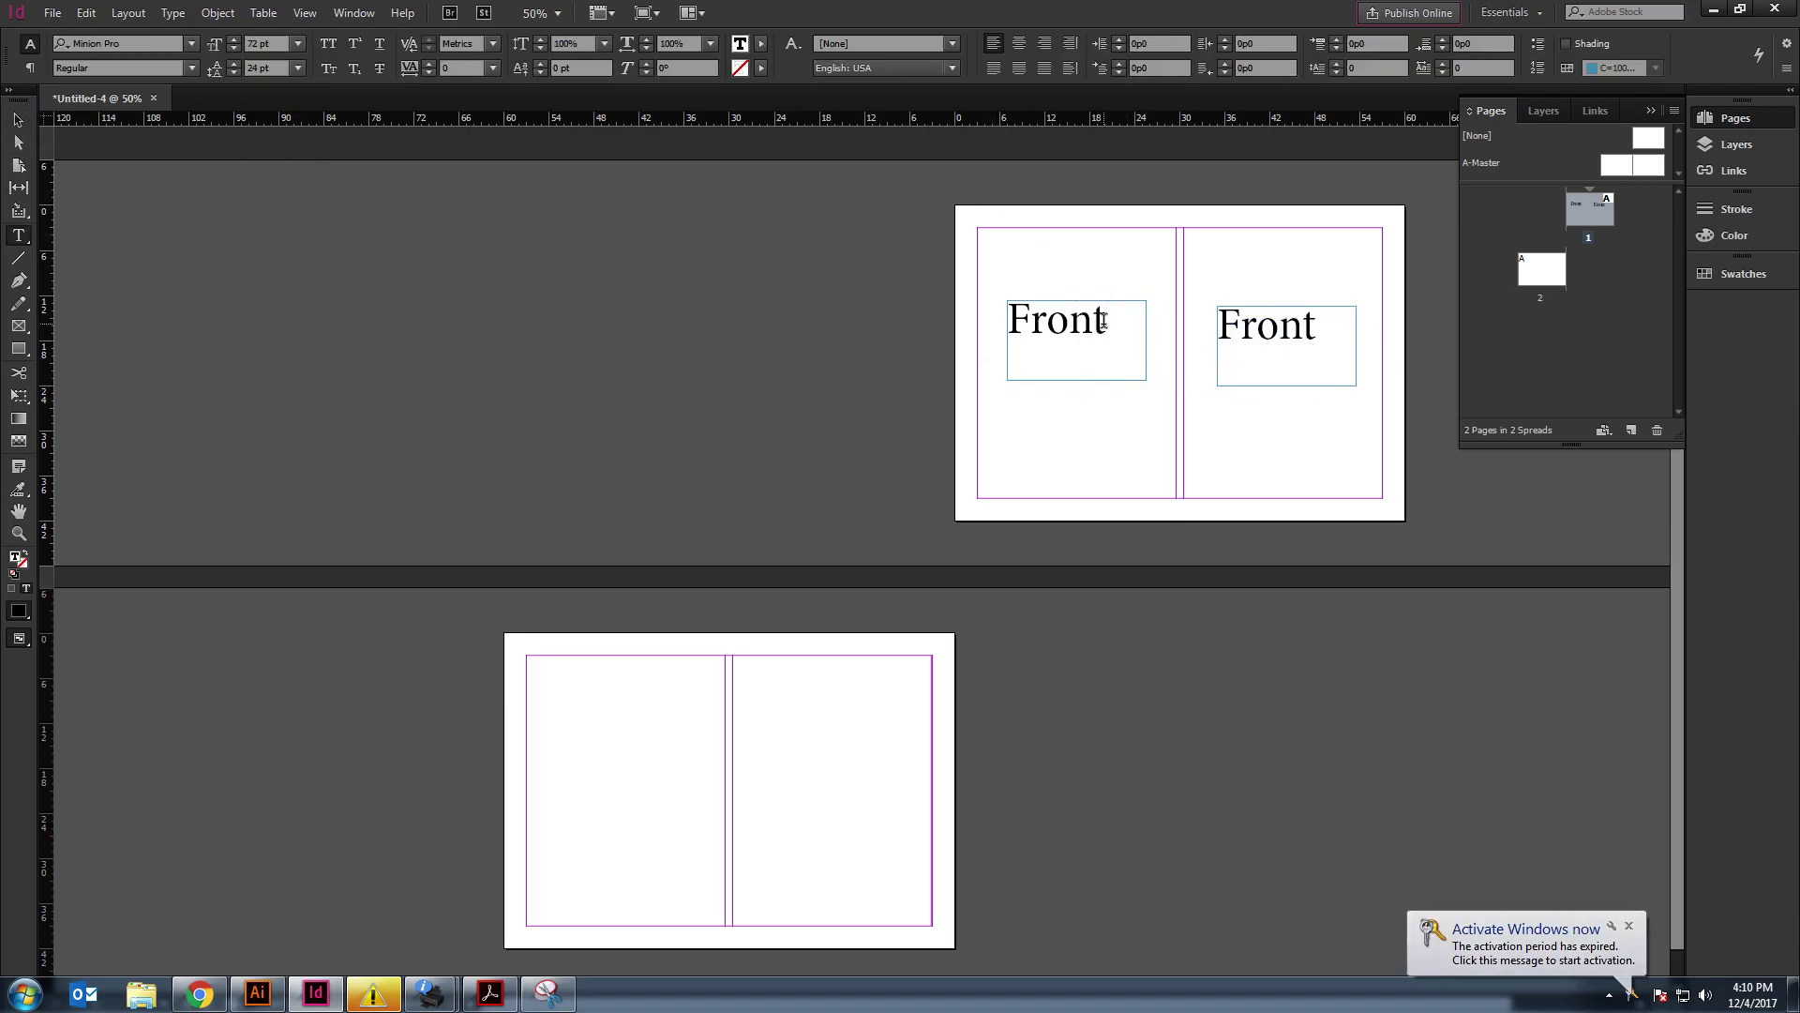
double_click(1077, 340)
type("Back")
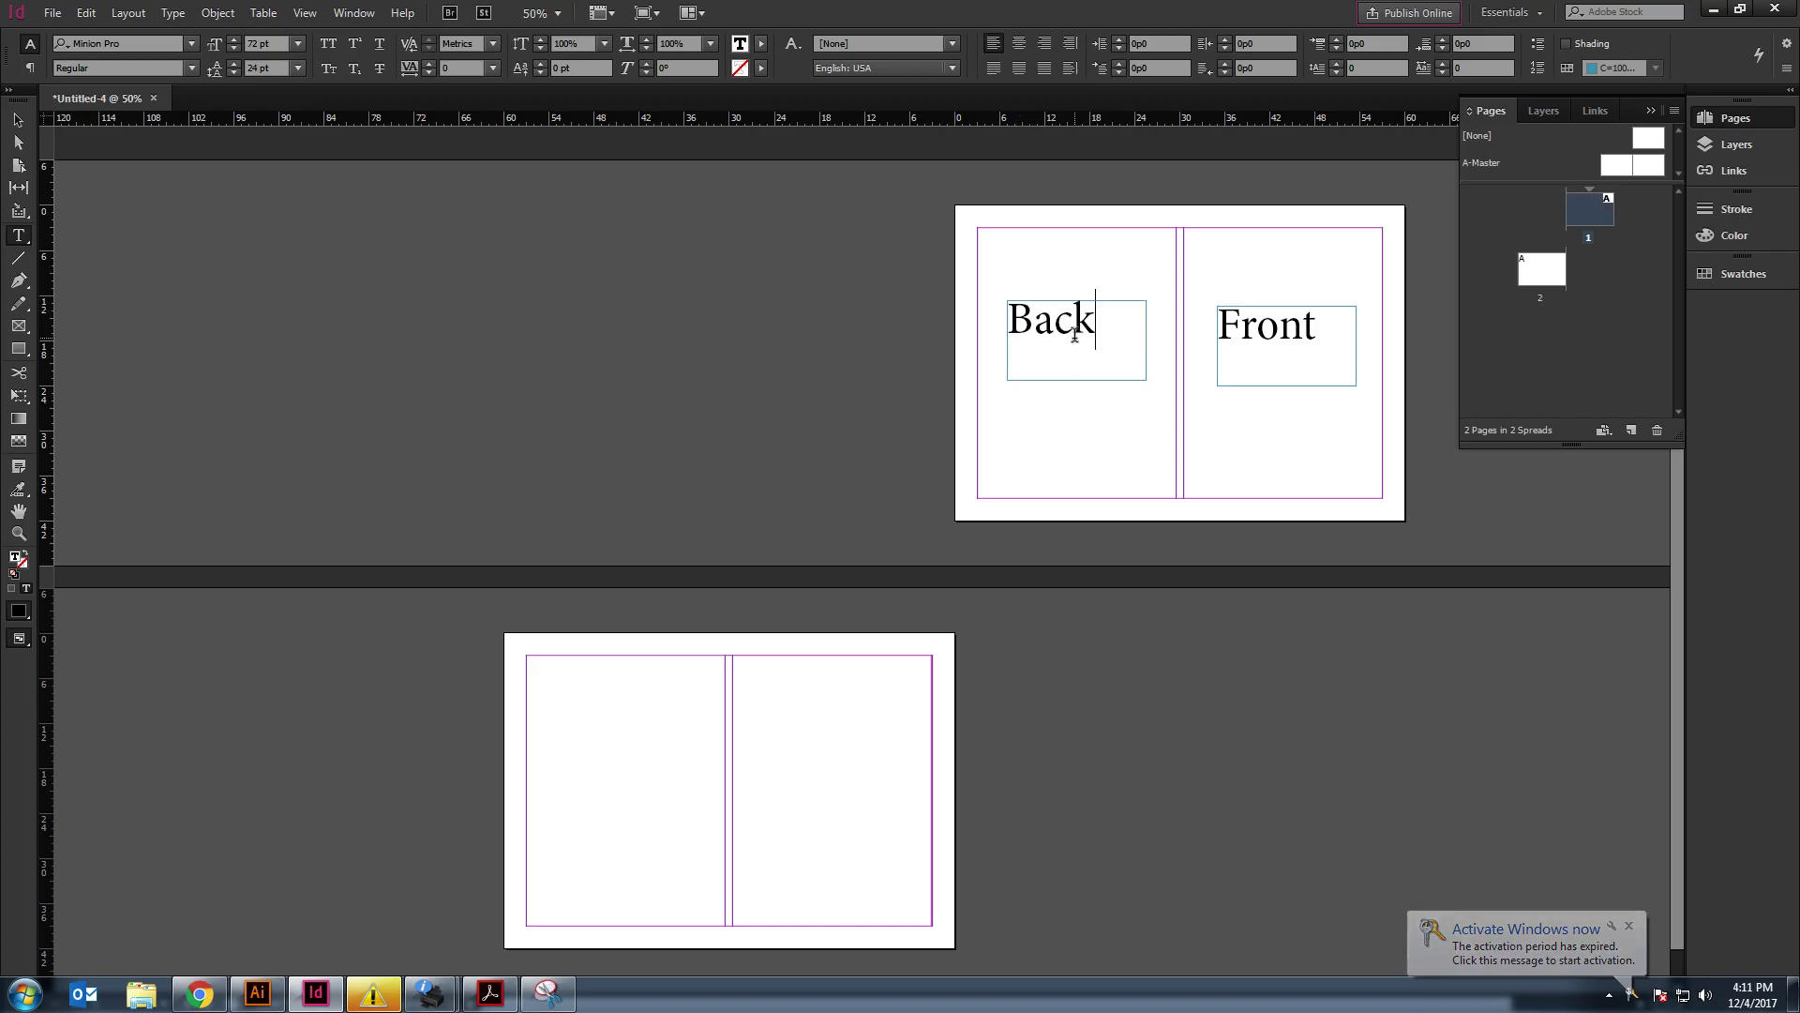
left_click(18, 120)
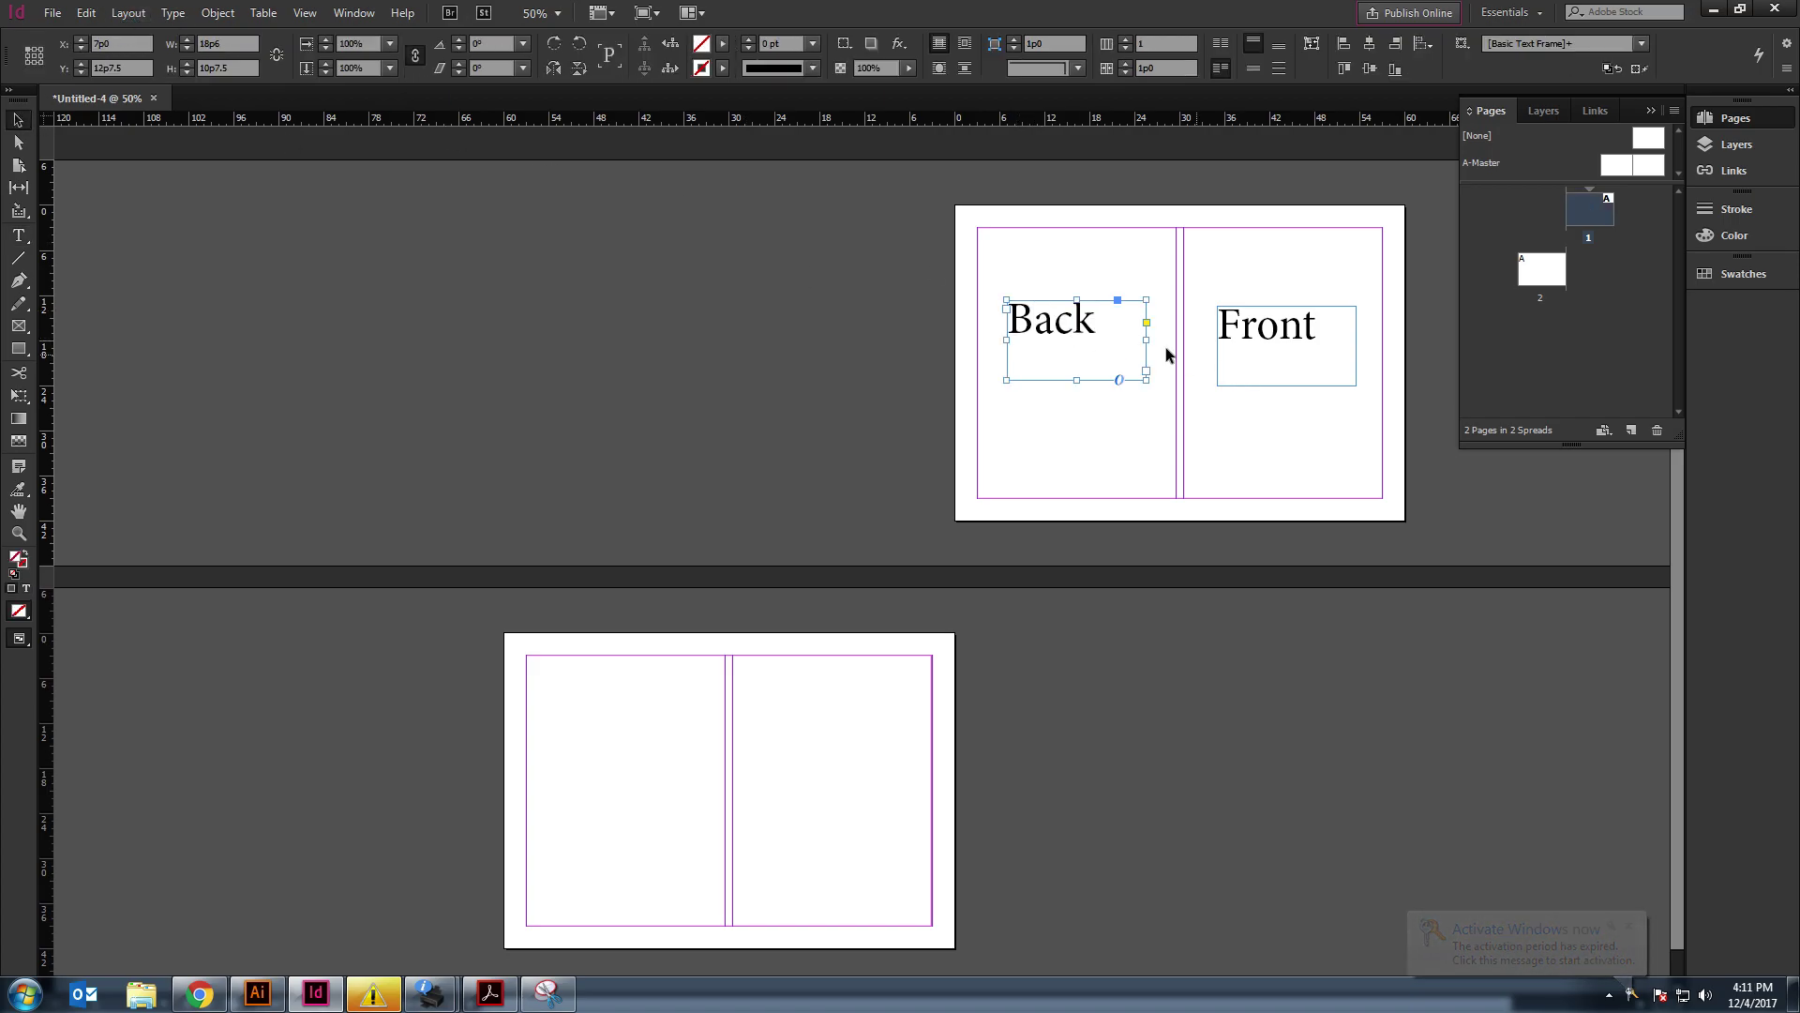
Step: Copy the Back and Front frames together onto the second spread
left_click(1218, 313)
left_click(1067, 323, "shift")
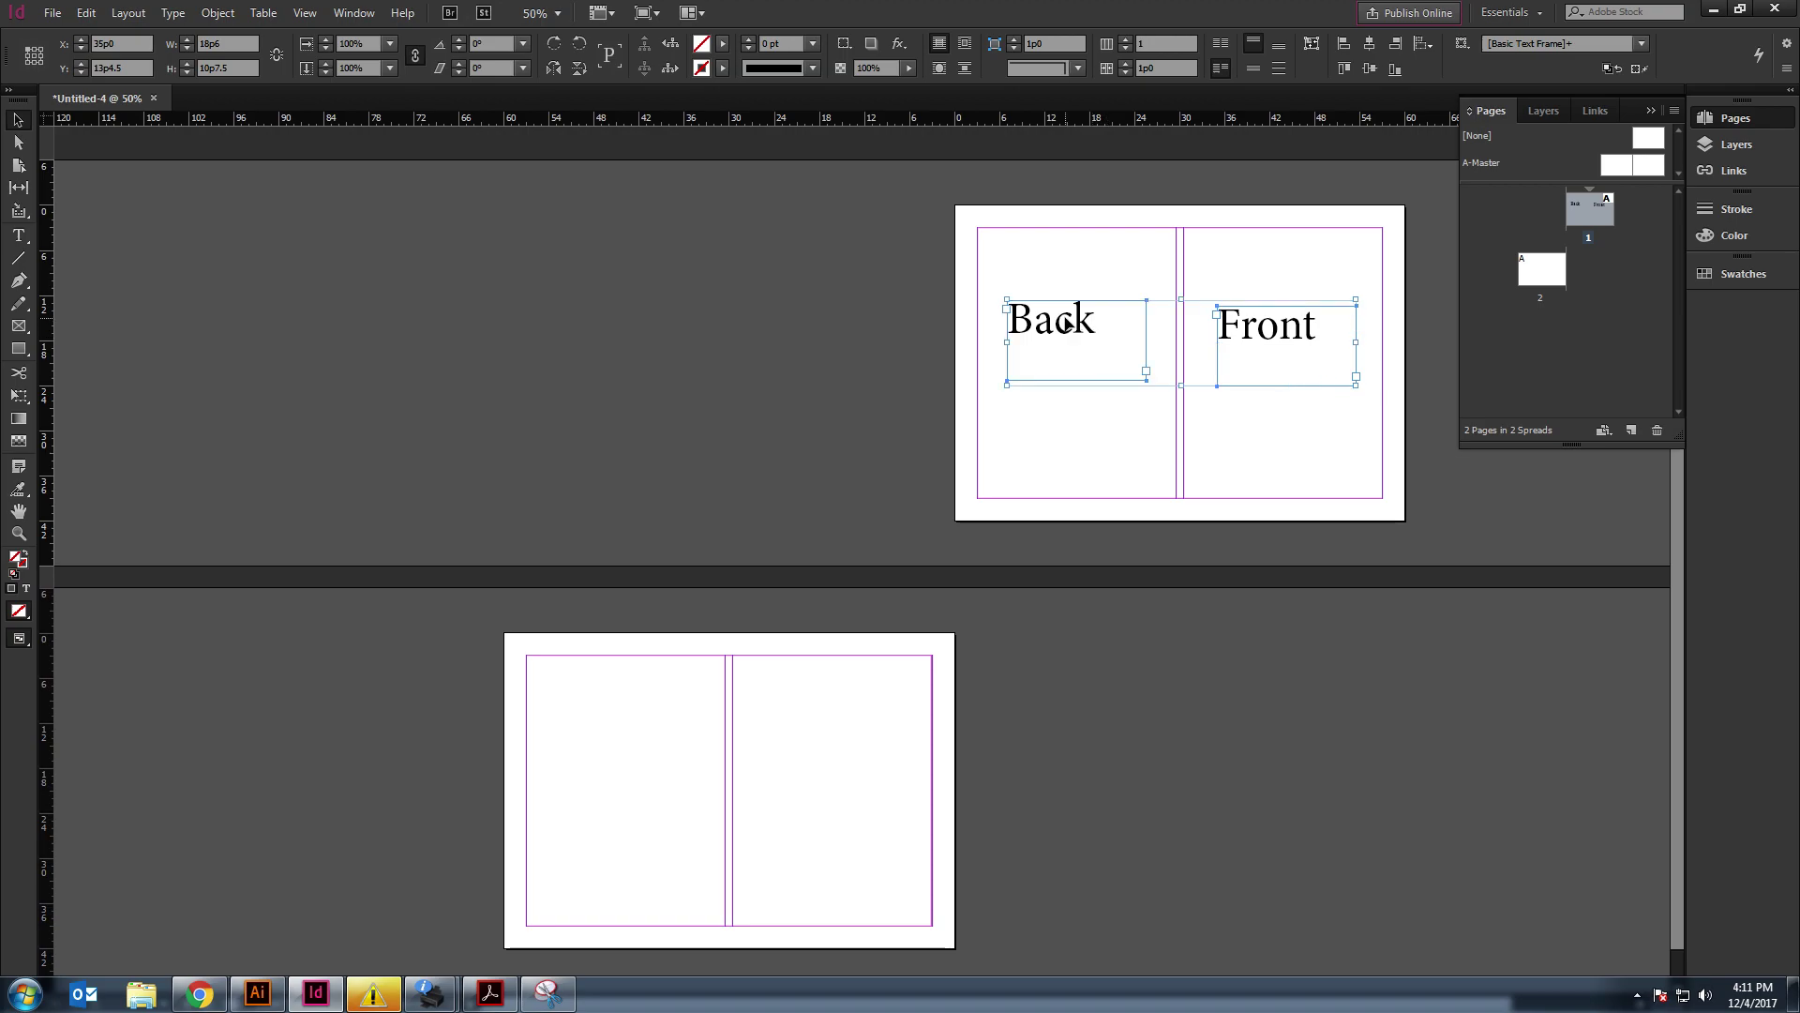
left_click_drag(1067, 323, 603, 774)
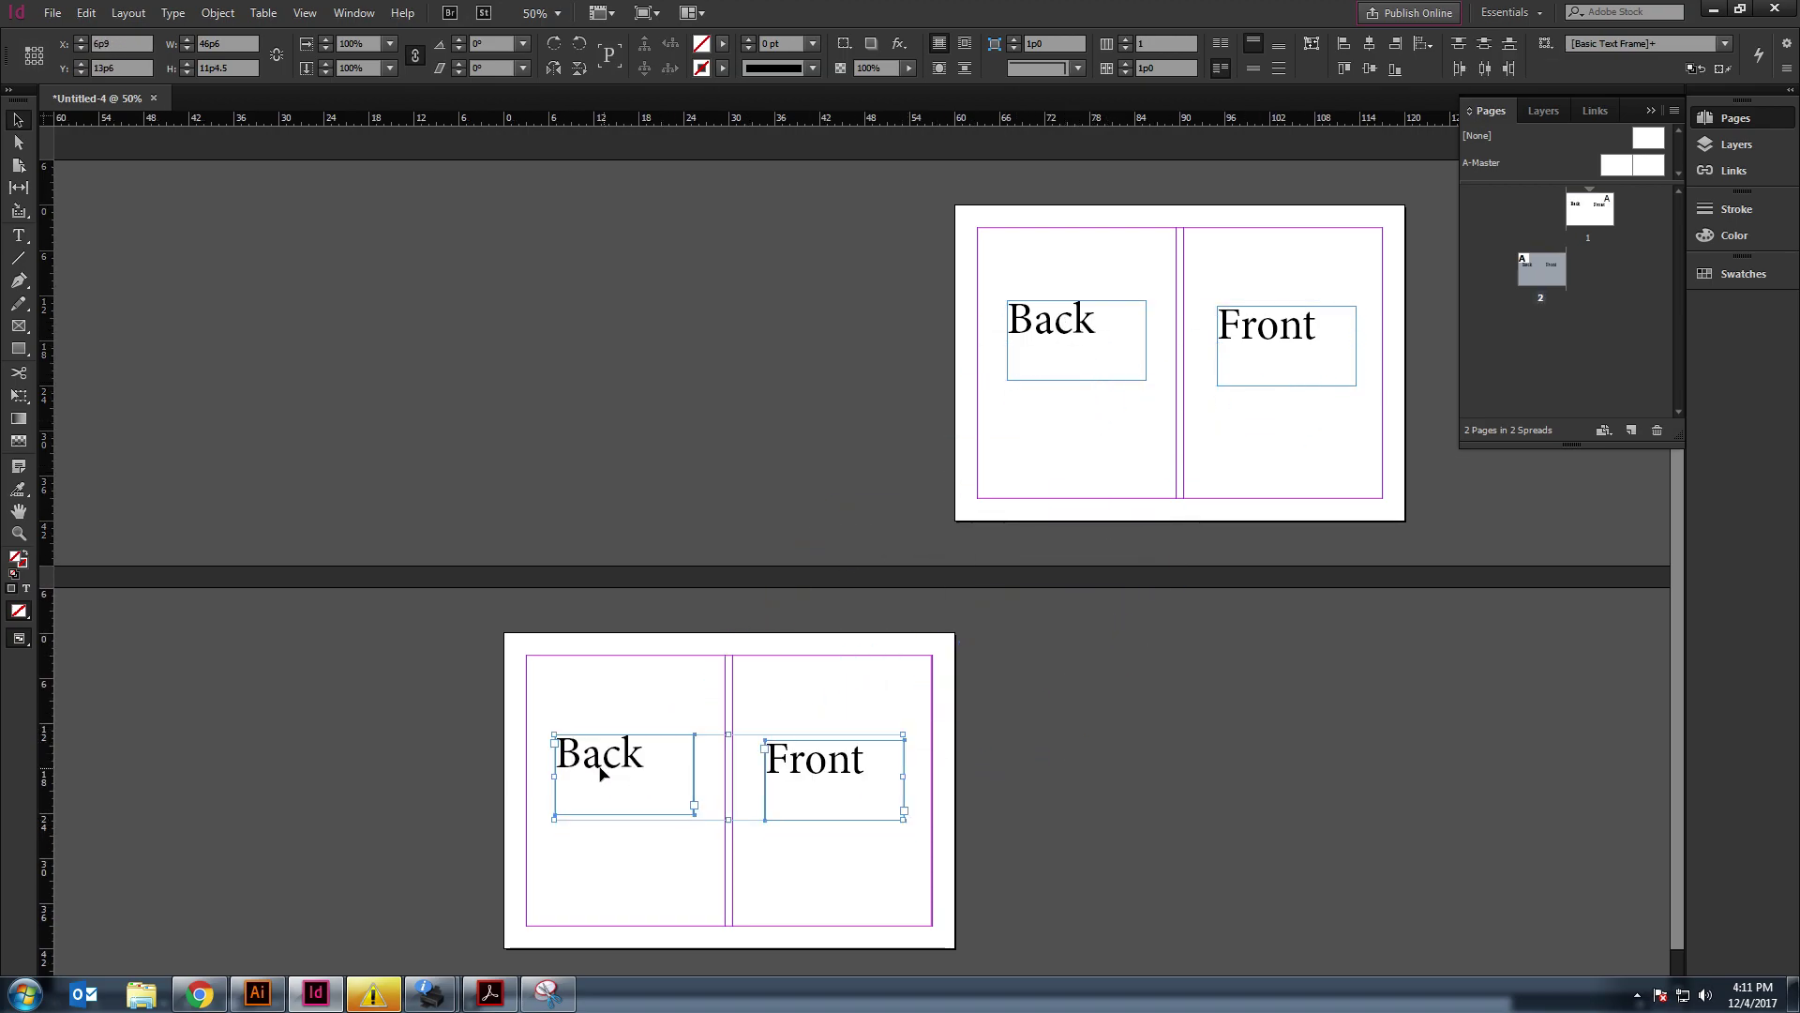
Step: Change the copied frames' text to 'Left' and 'Right'
double_click(603, 774)
left_click(645, 760)
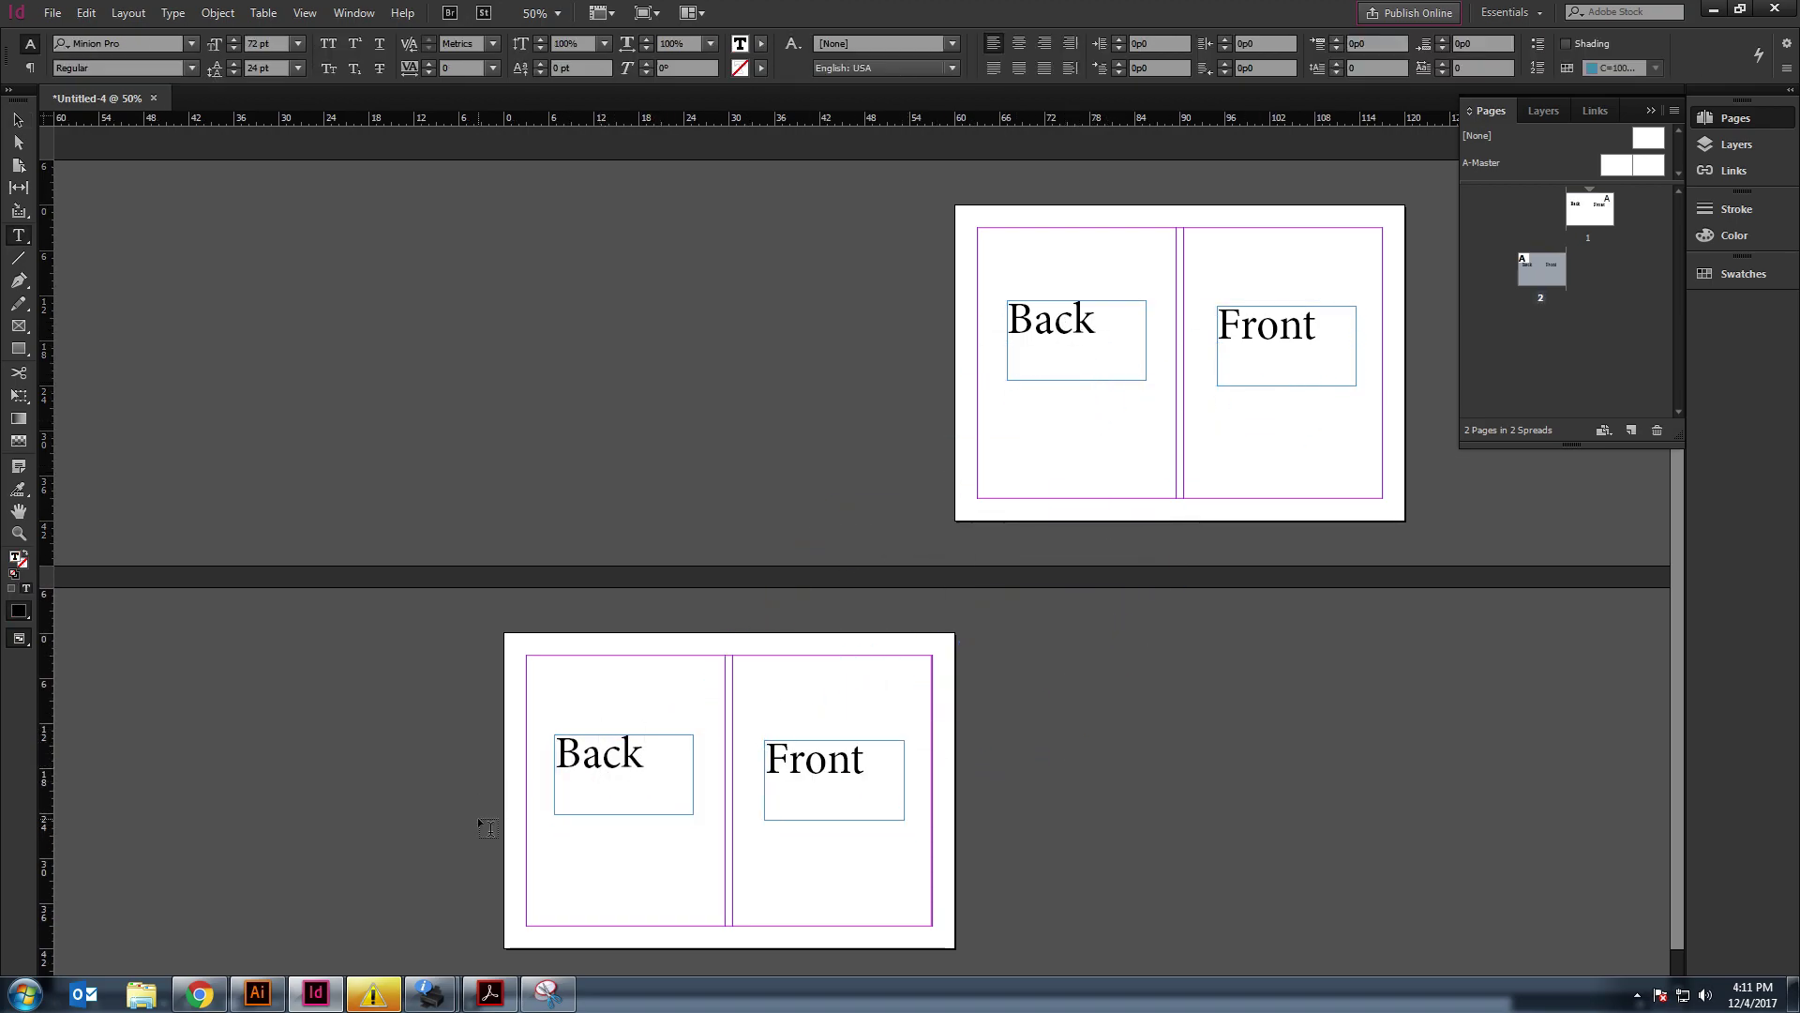
key("ctrl+a")
type("Left")
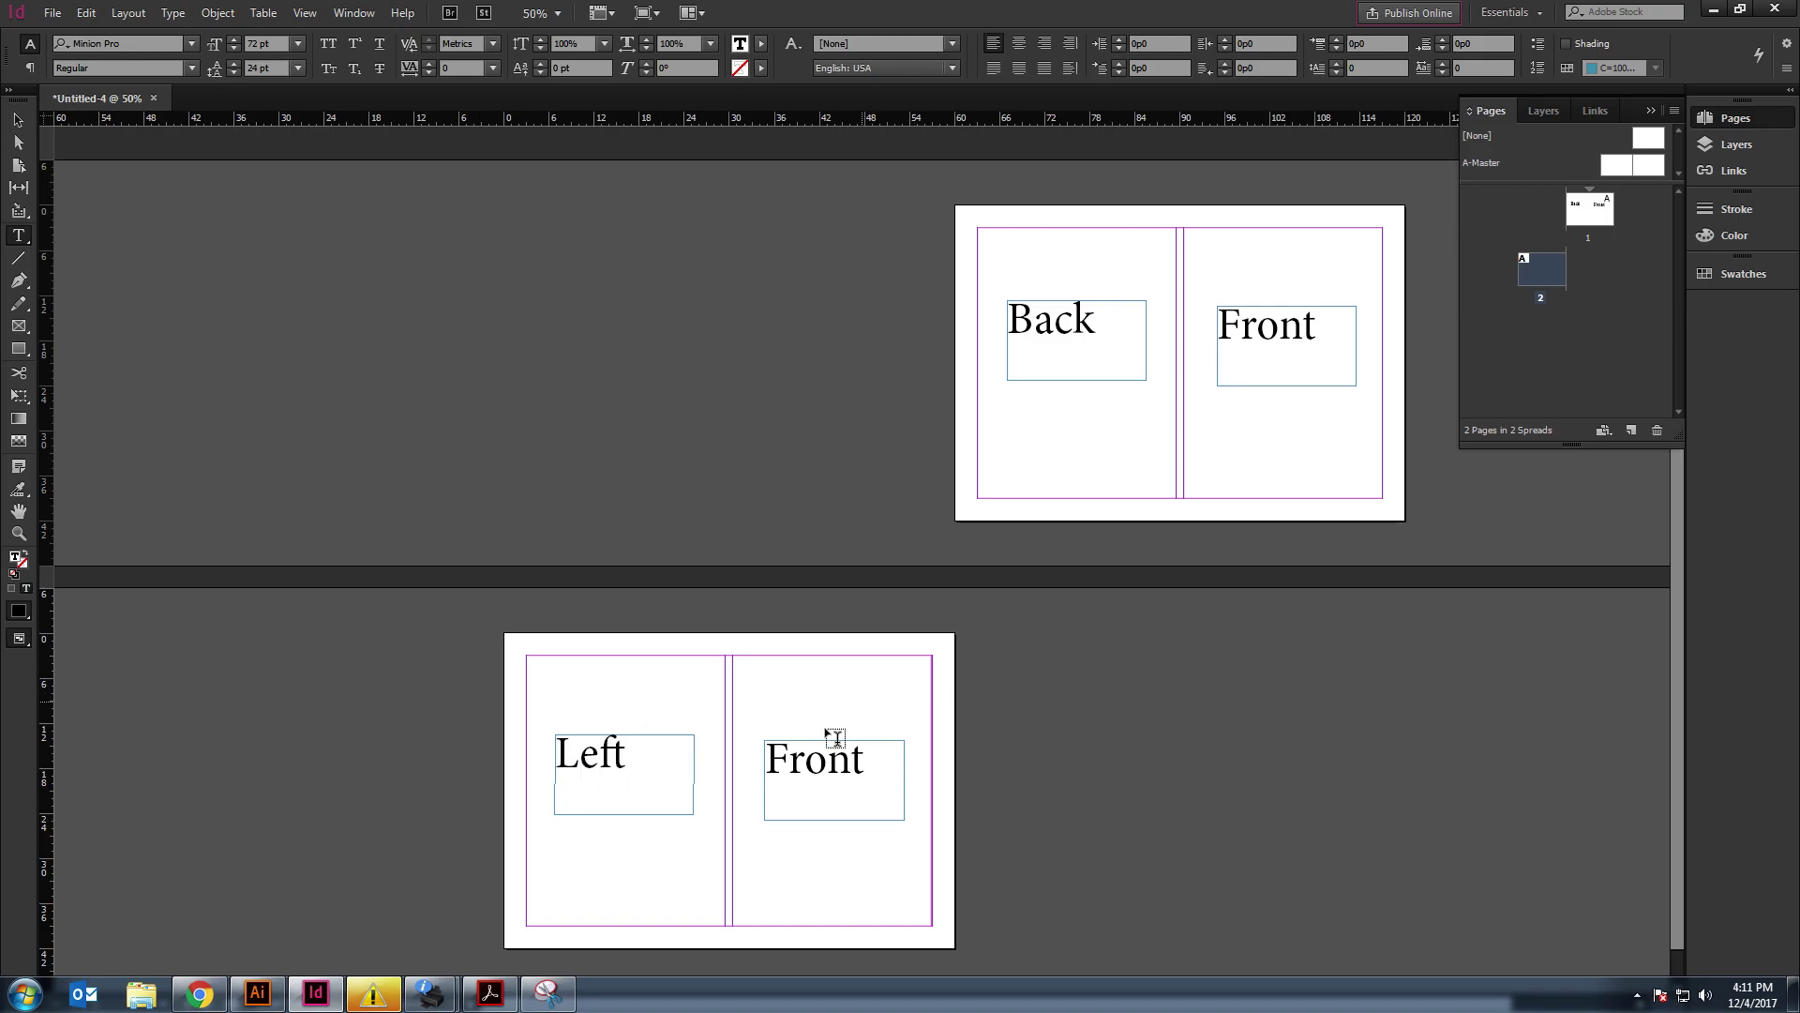
double_click(806, 747)
type("Right")
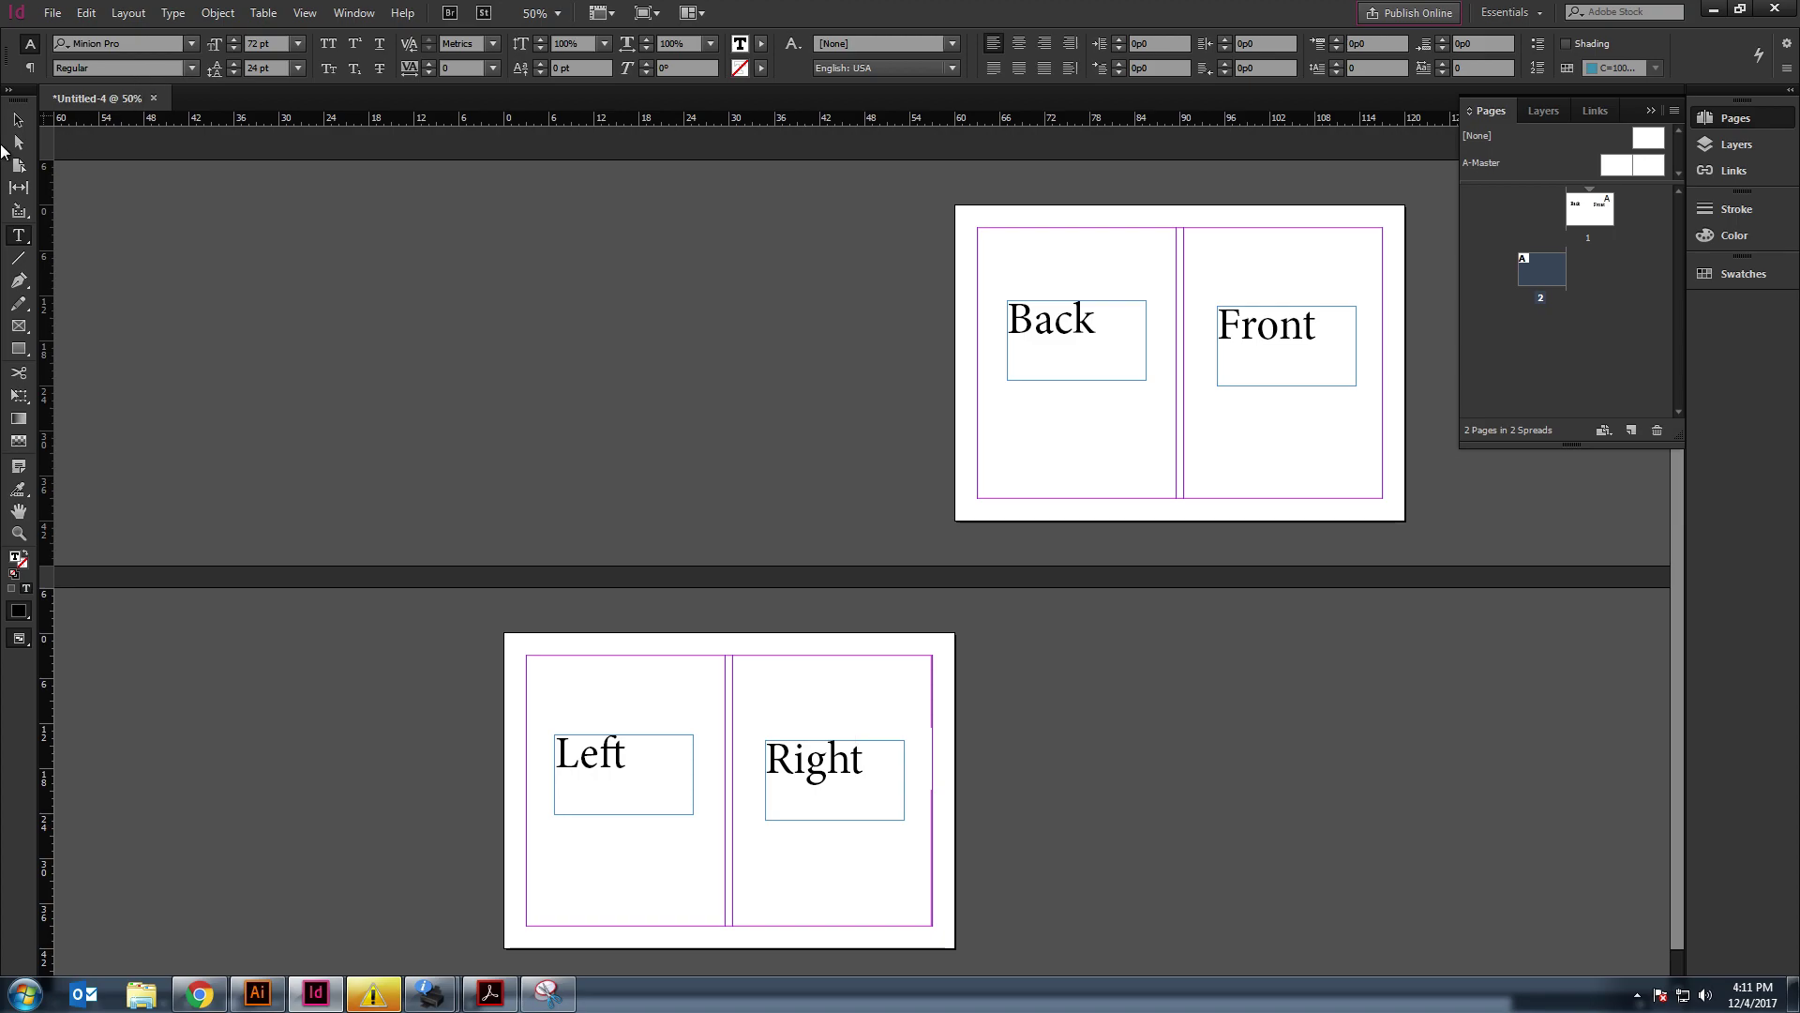
key("Escape")
left_click(632, 354)
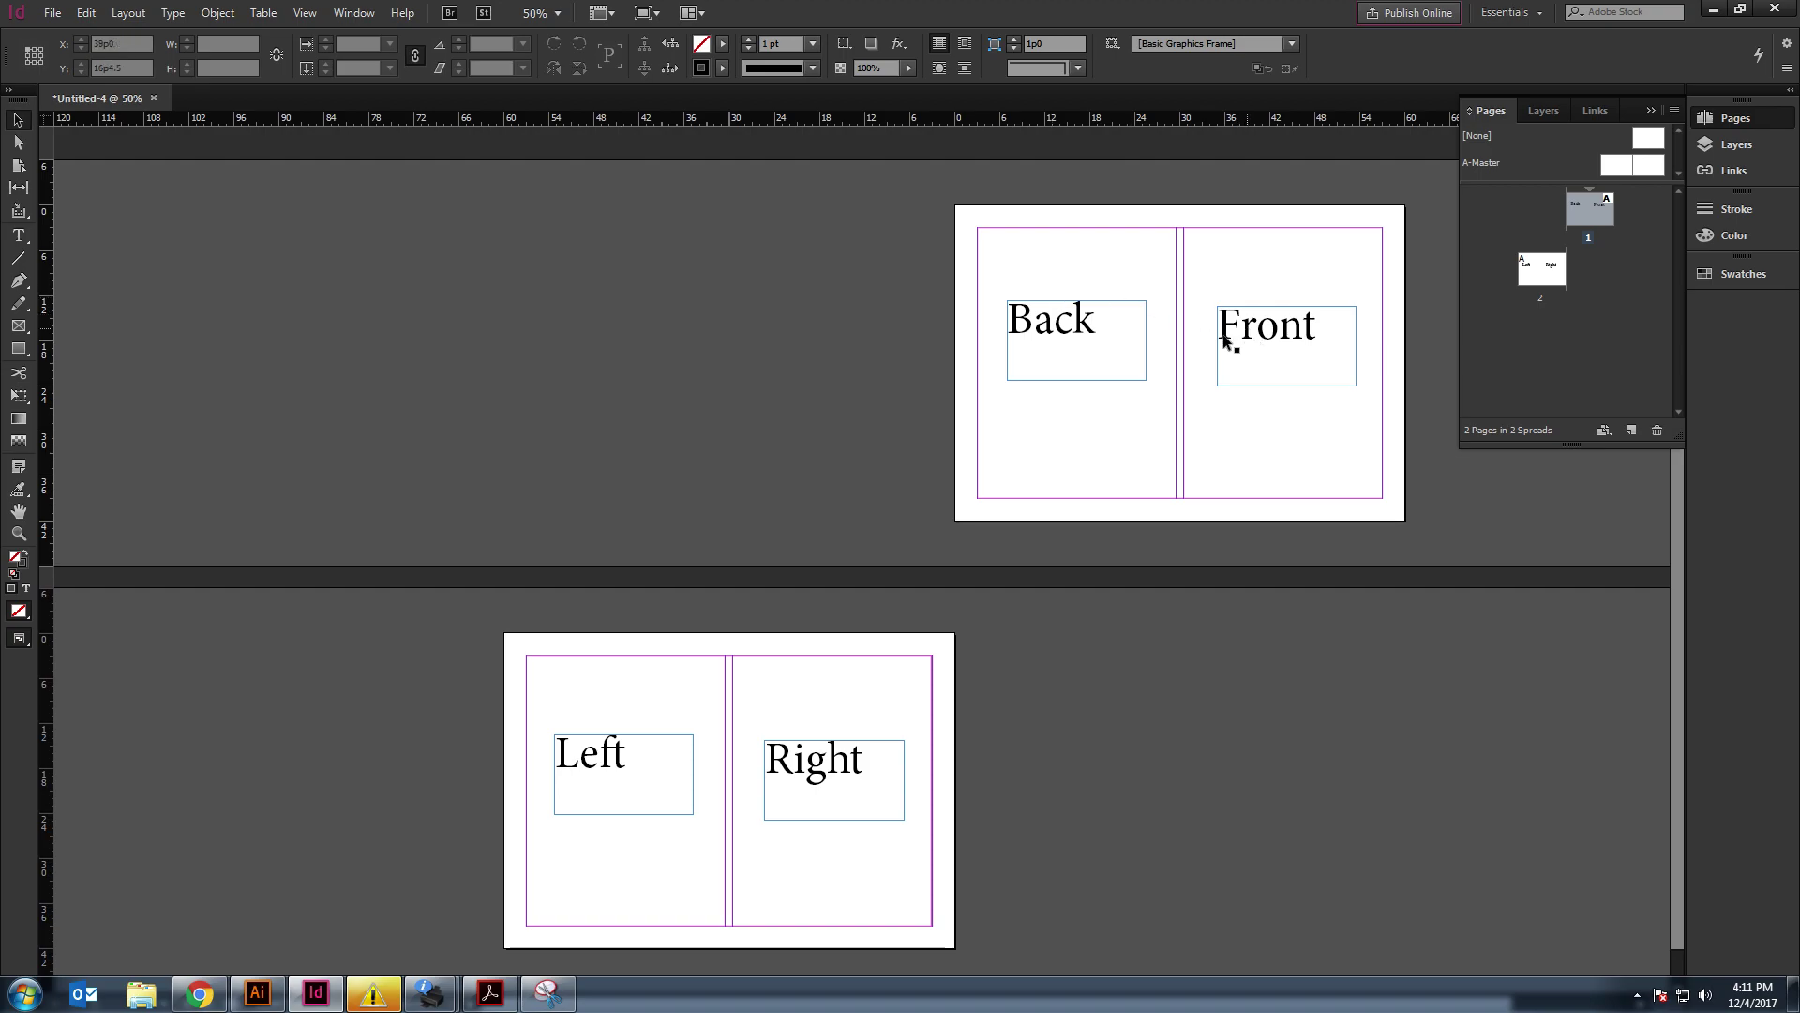
Step: Rotate the Front and Back frames to stand vertically using the rotate handles
left_click(1286, 330)
left_click_drag(1365, 297, 1202, 242)
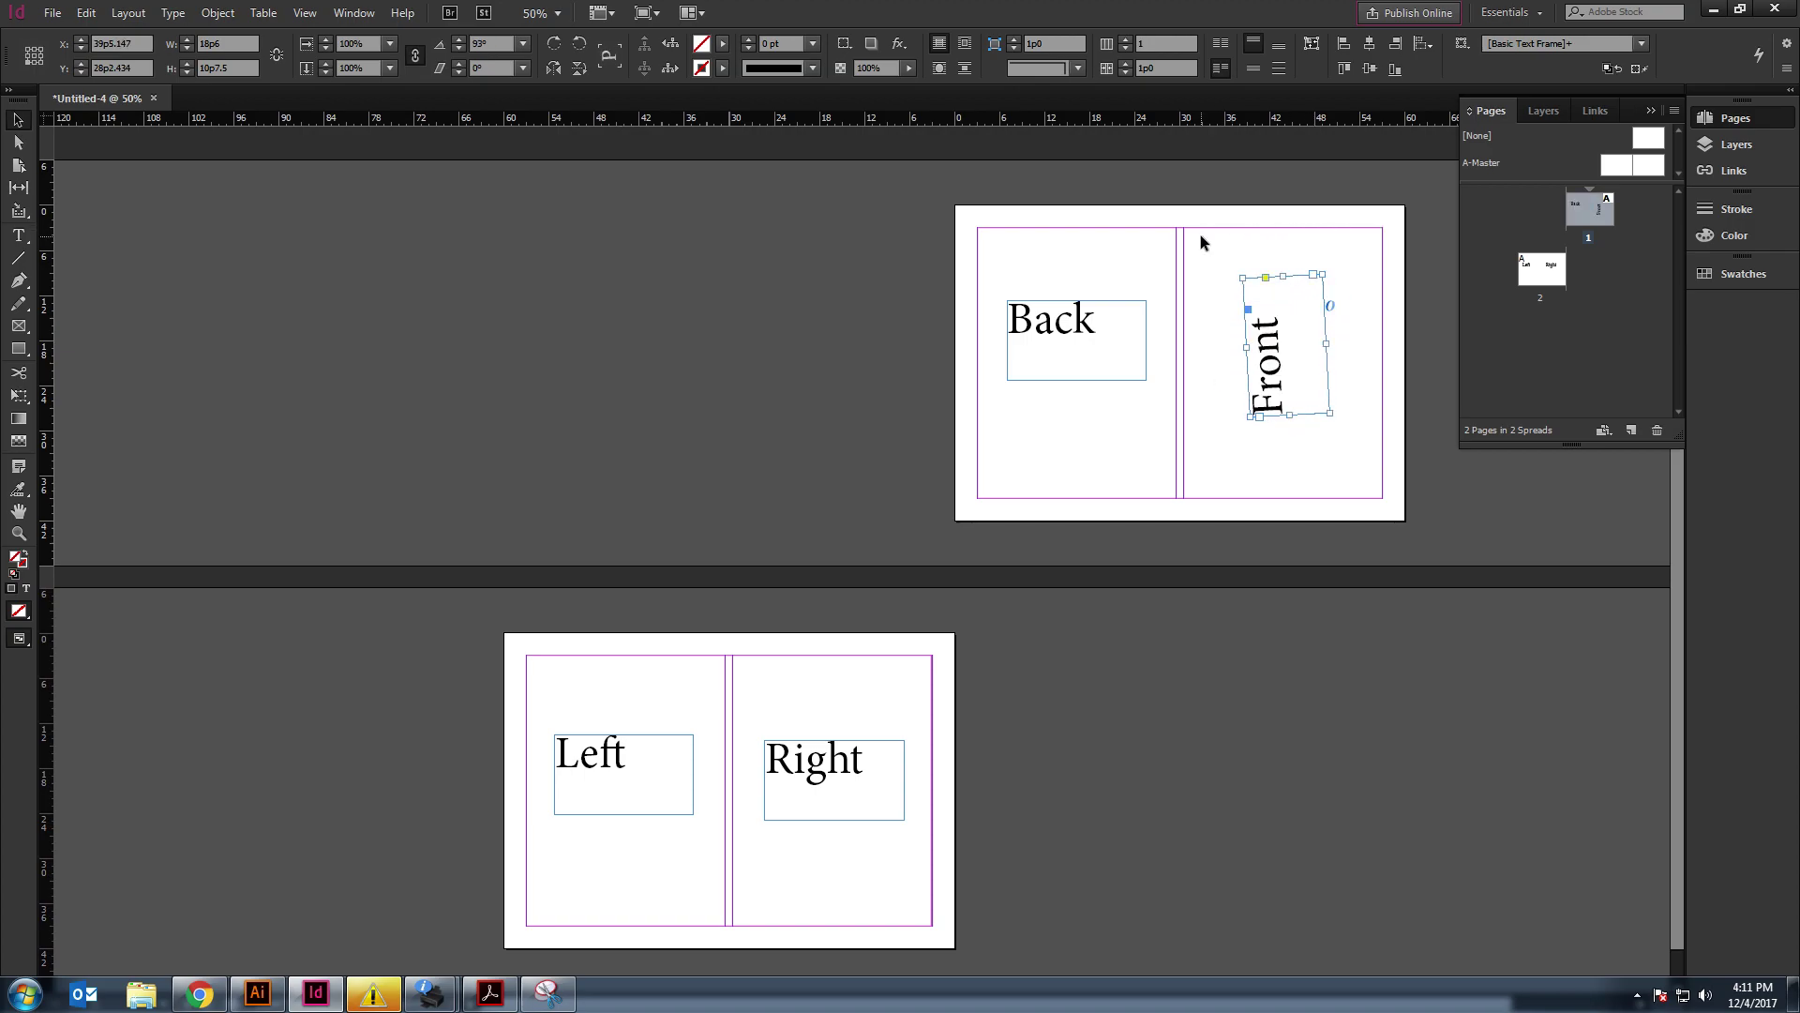
left_click(1132, 308)
left_click_drag(1149, 298, 1035, 267)
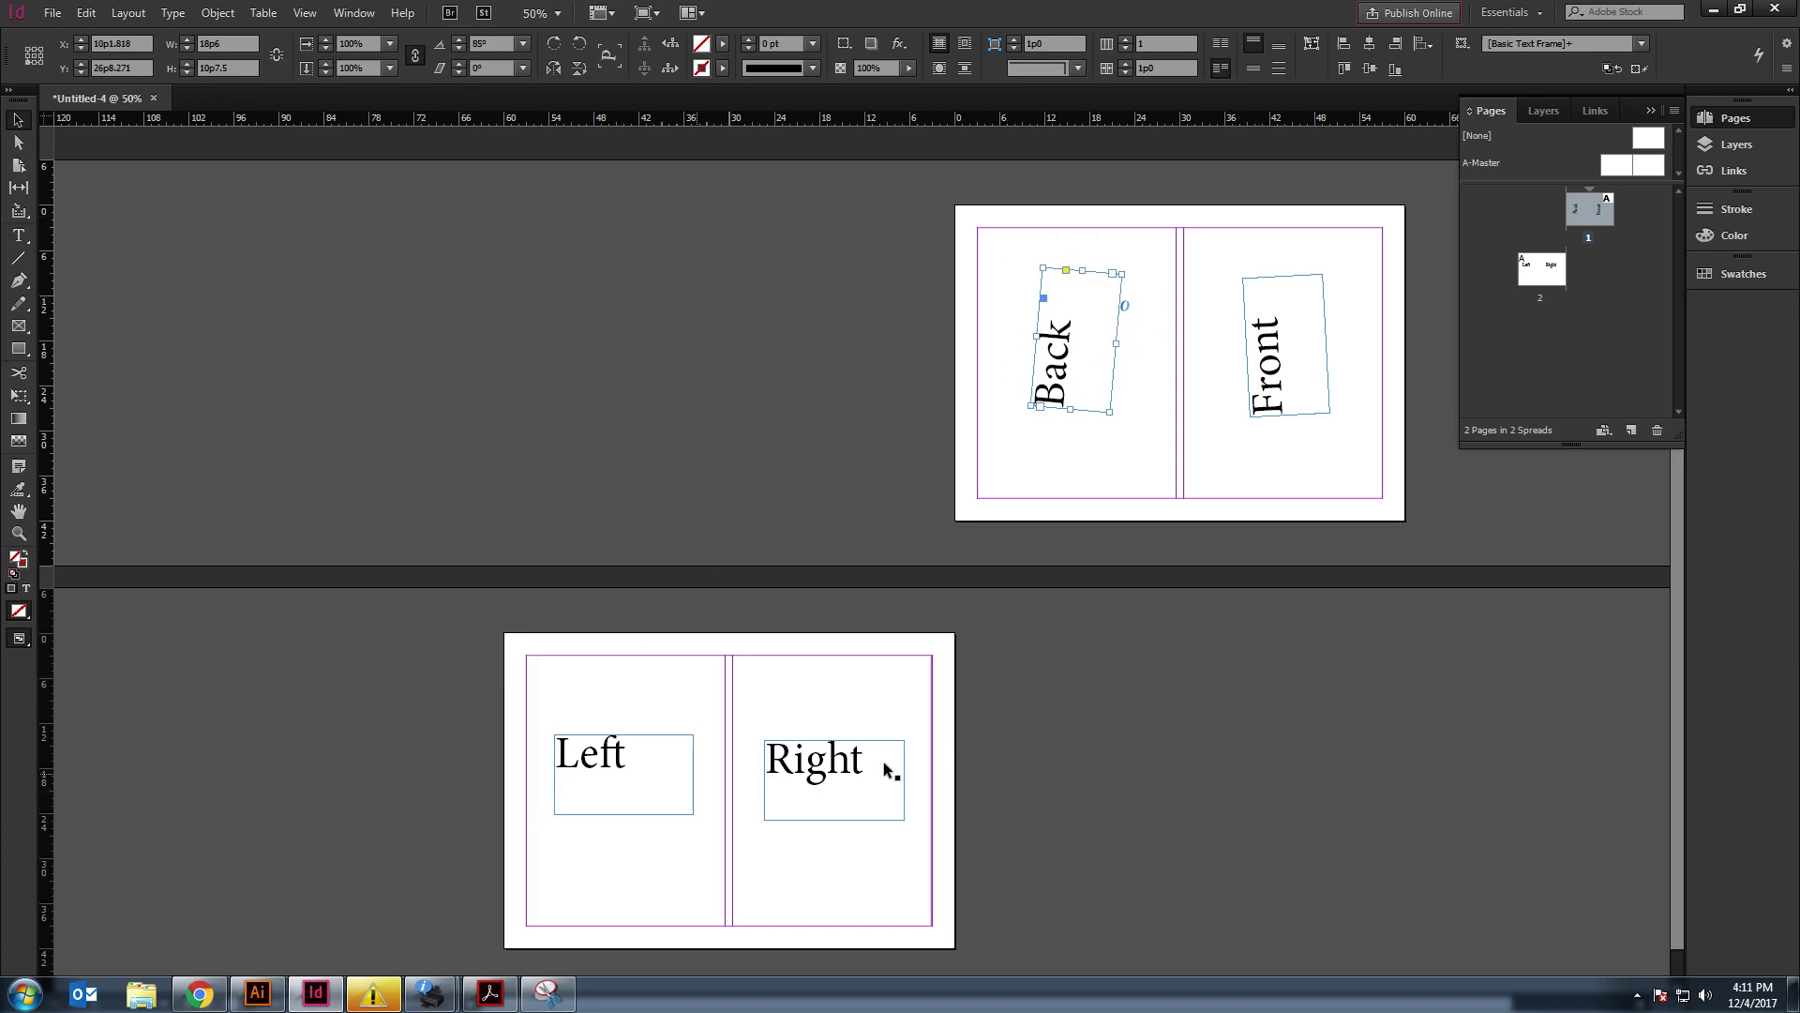
Step: Undo both rotations and bring up the Snipping Tool capture of the target layout
key("alt+z")
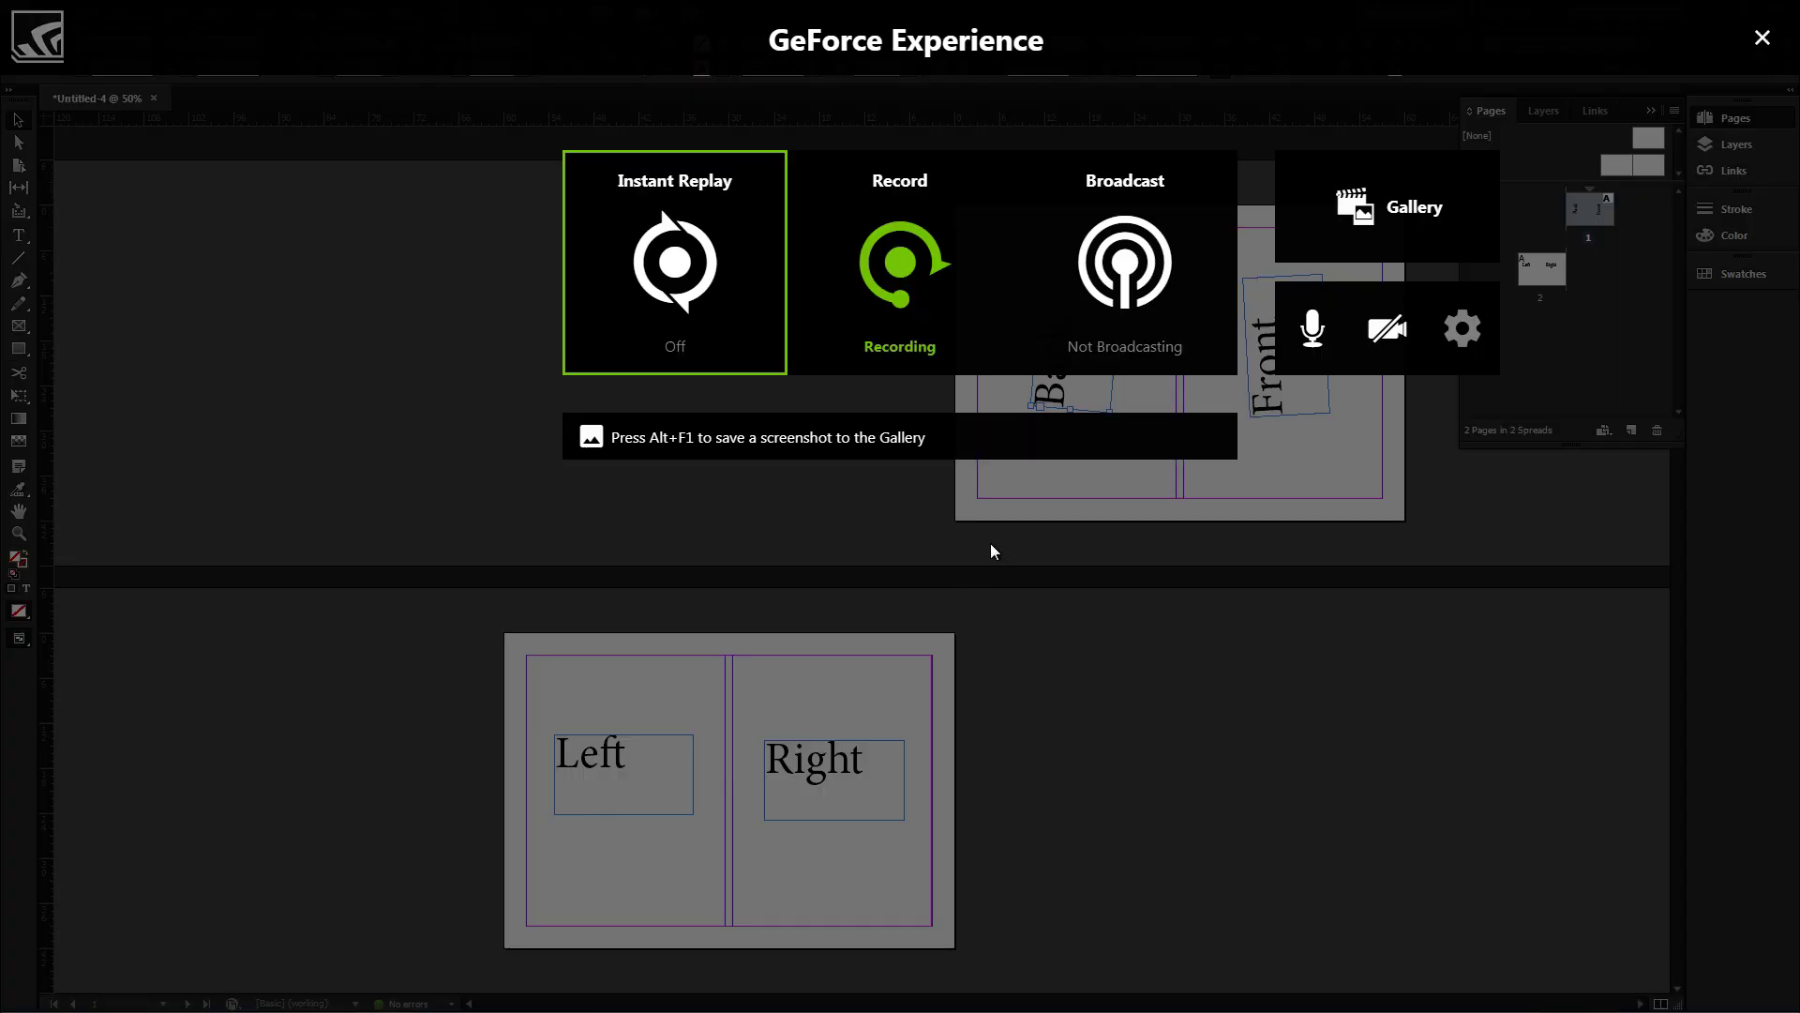
key("alt+z")
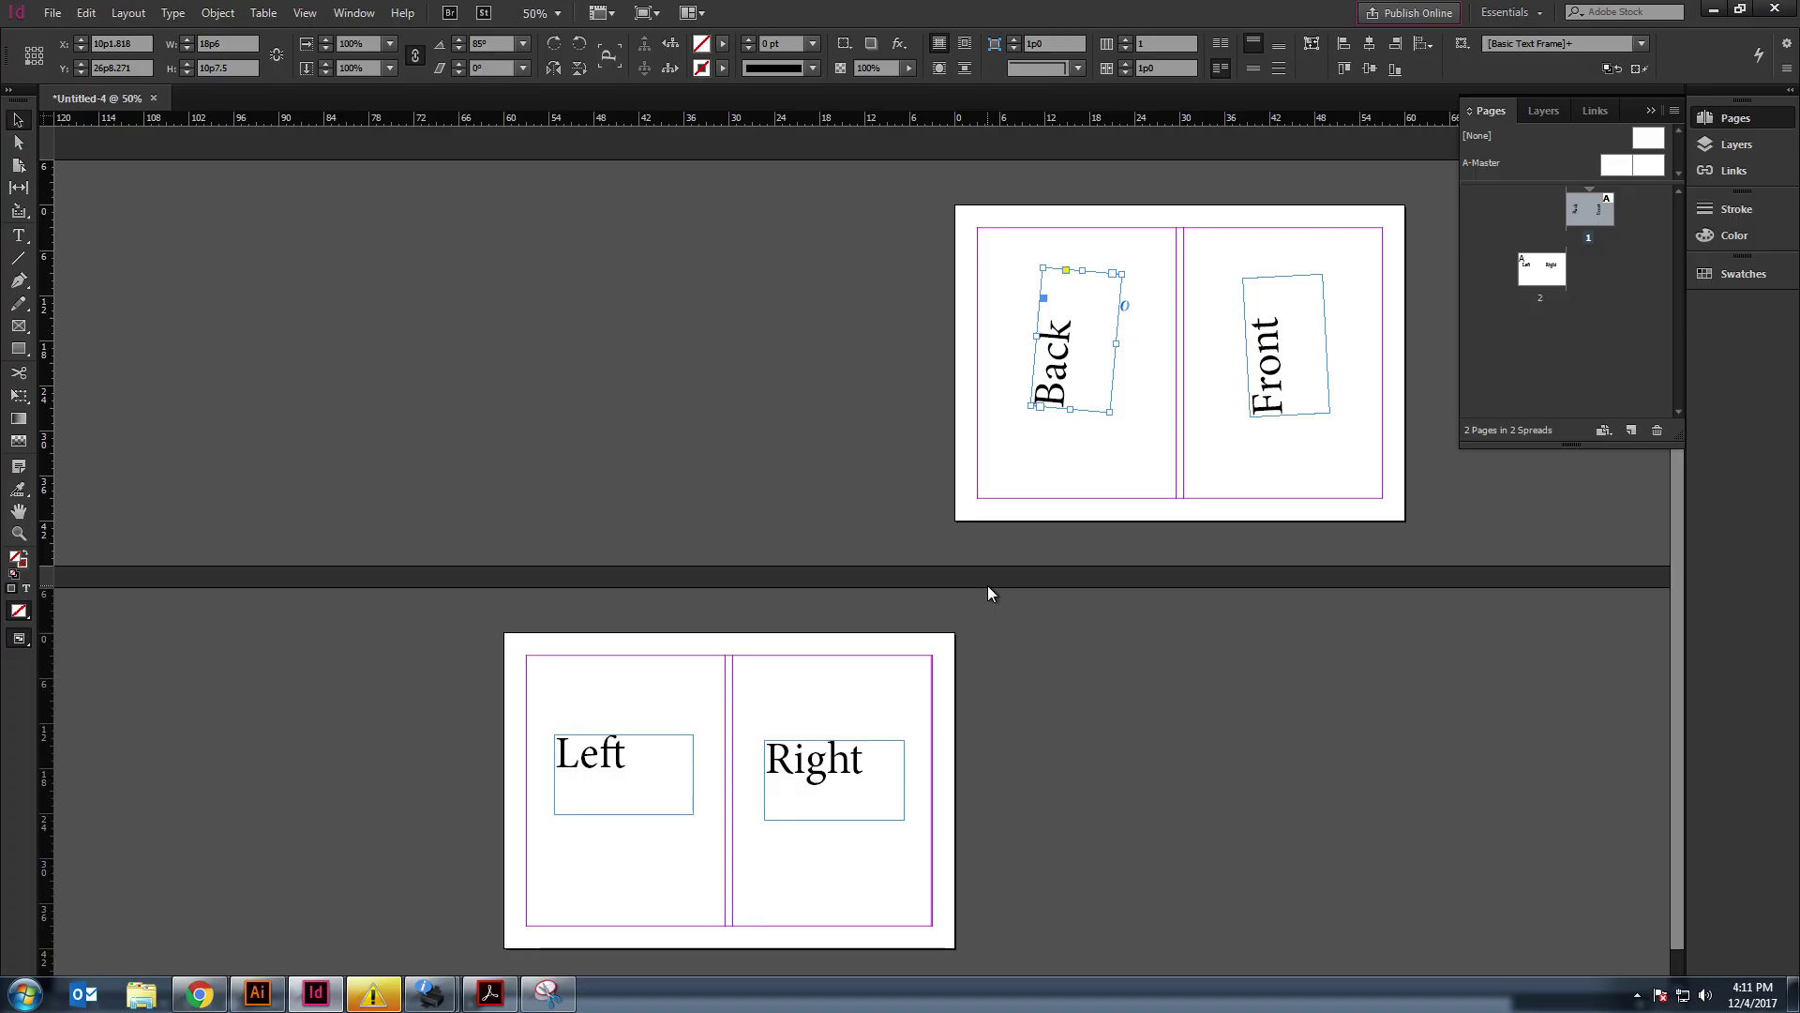
key("ctrl+z")
key("ctrl+z")
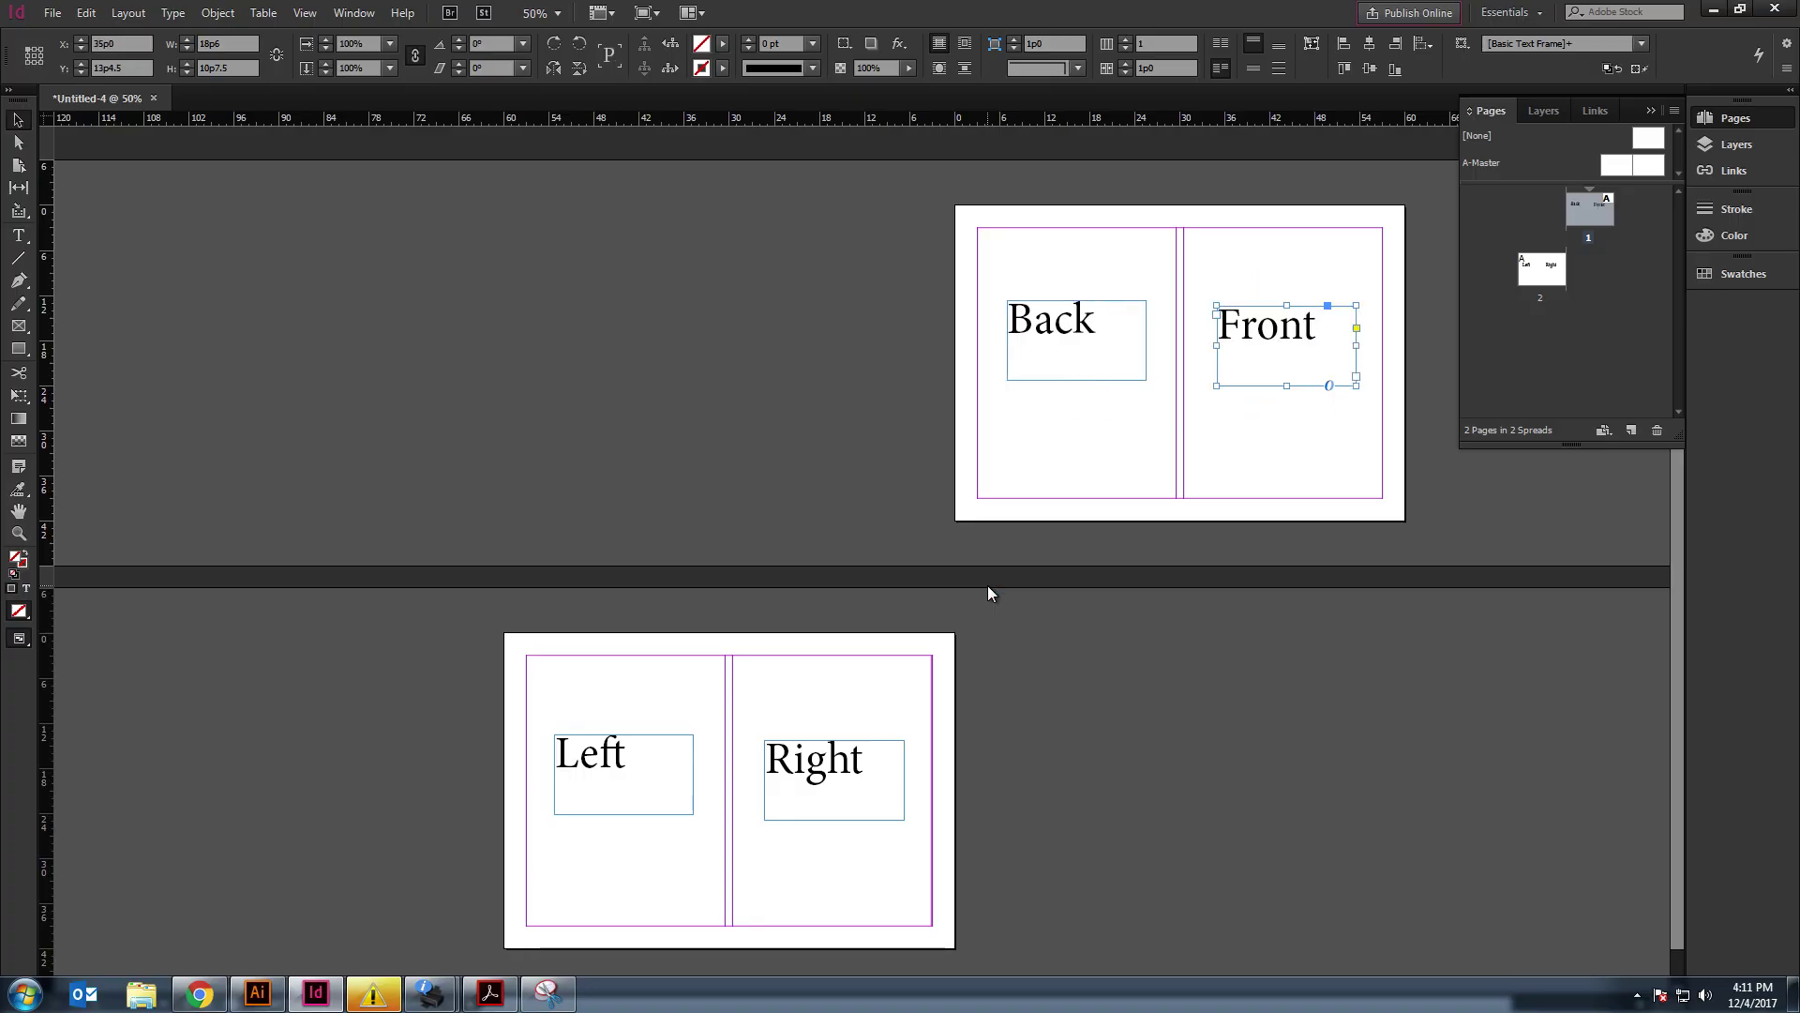
left_click(987, 587)
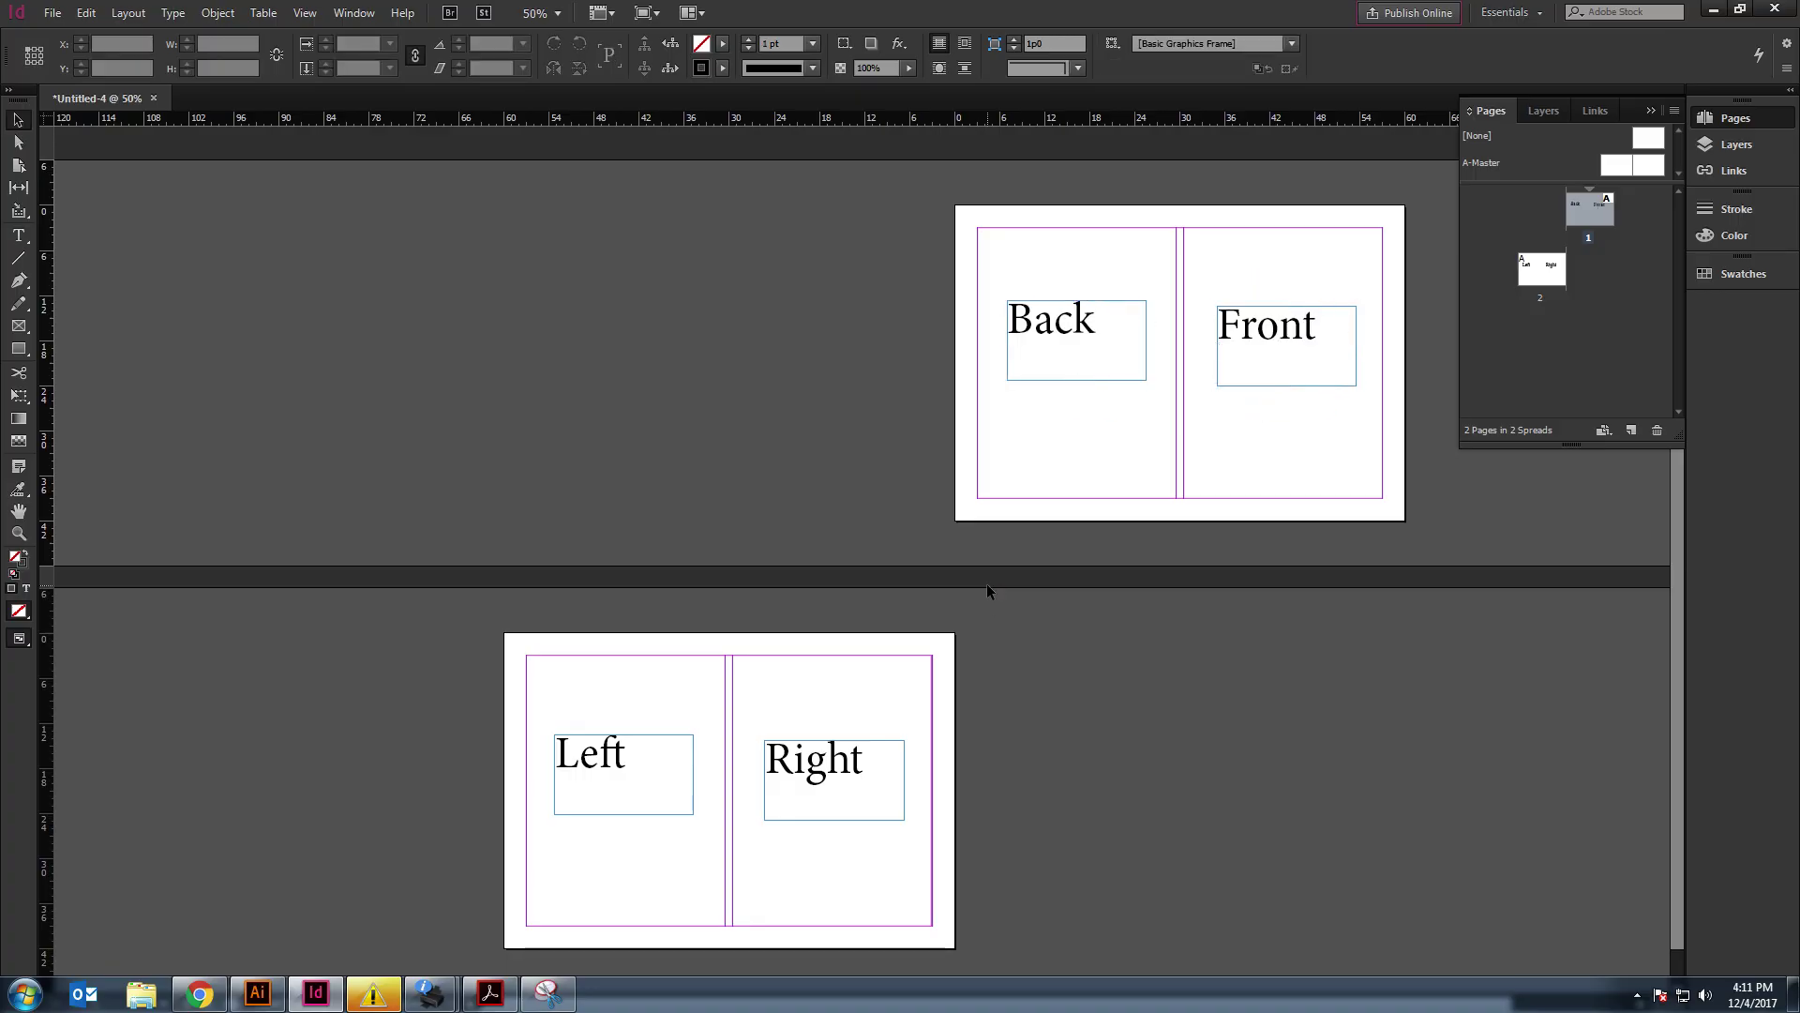
left_click(542, 996)
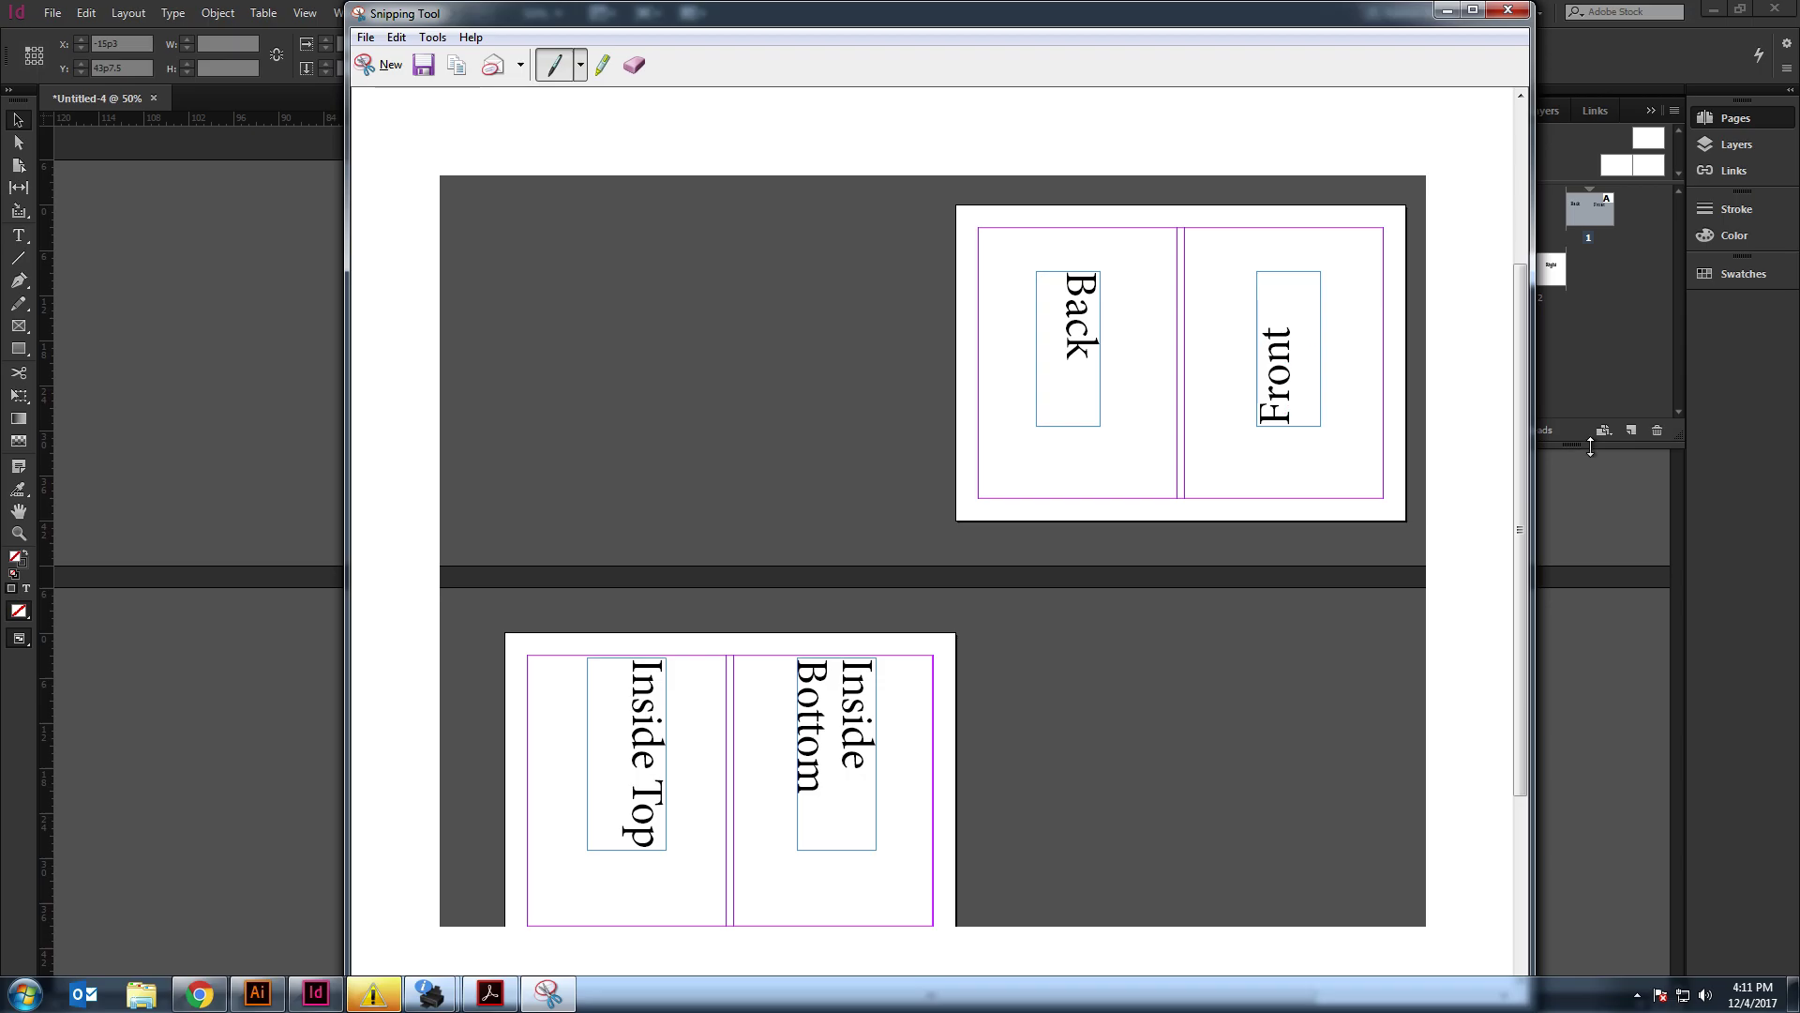
Step: Rotate the Back frame to -90° and the Front frame to 90° on the first spread
left_click(132, 388)
left_click(1054, 322)
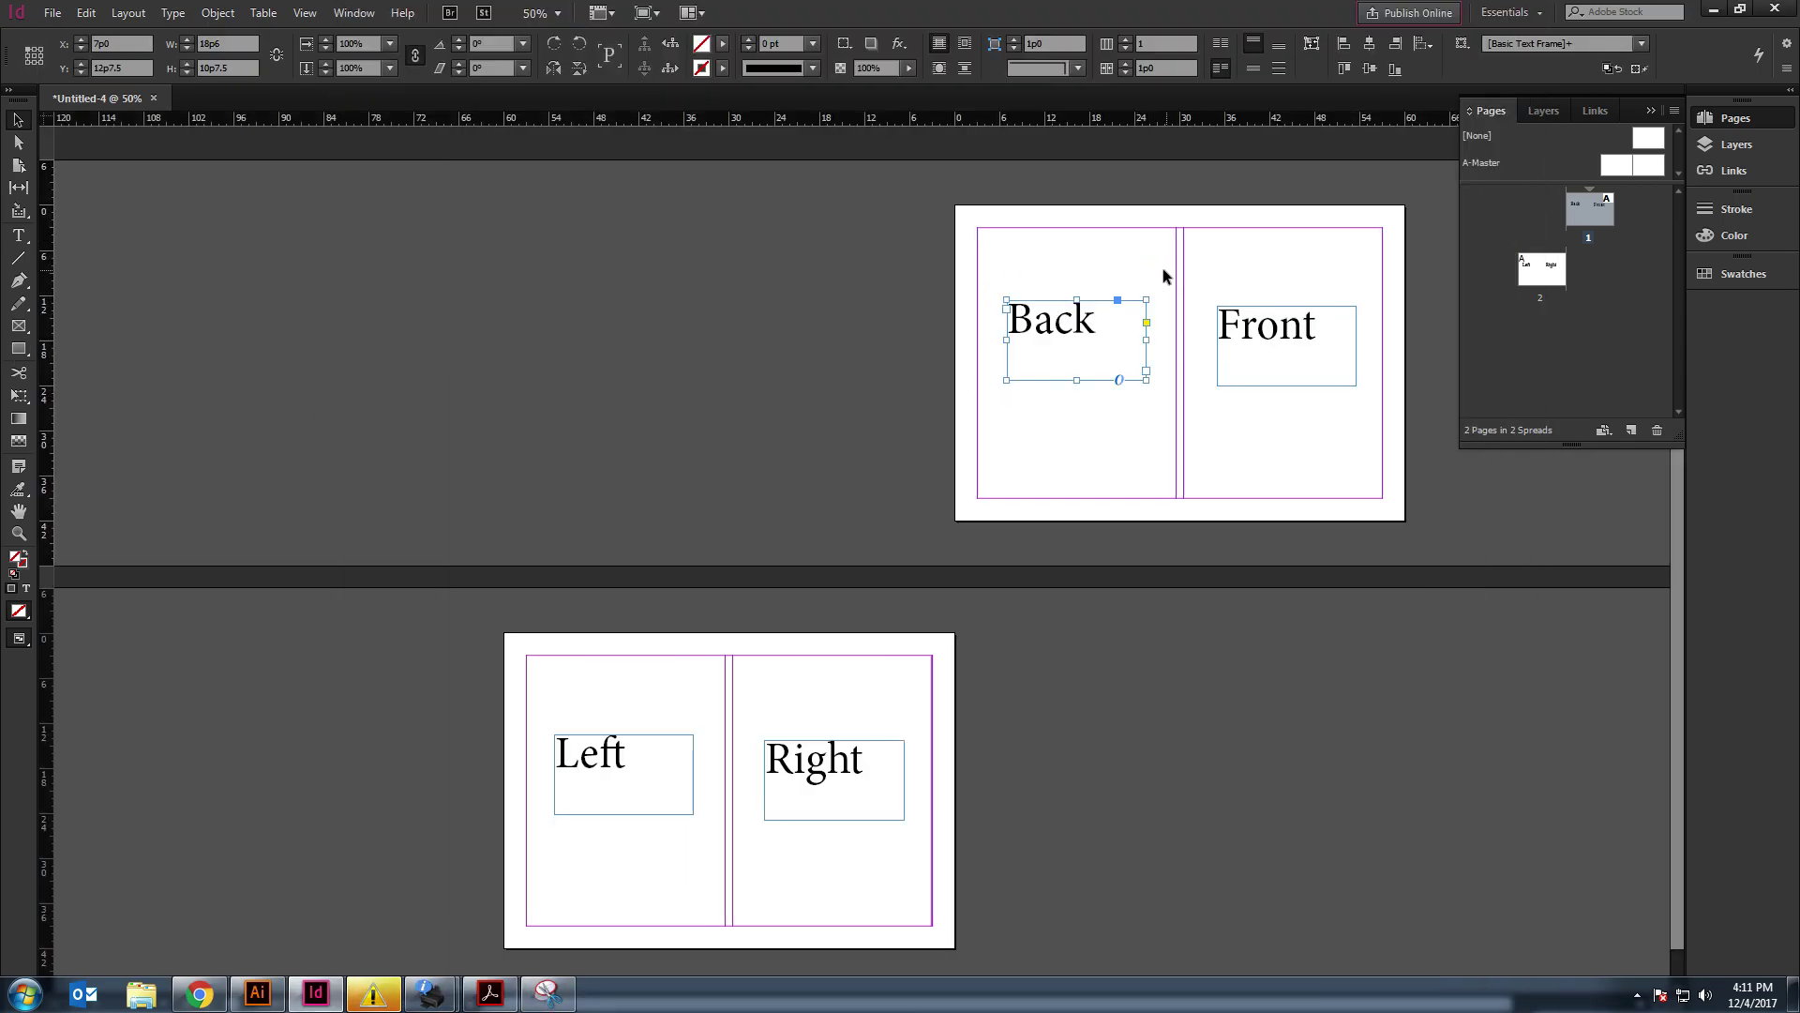
left_click_drag(1150, 290, 1113, 390)
left_click(1245, 352)
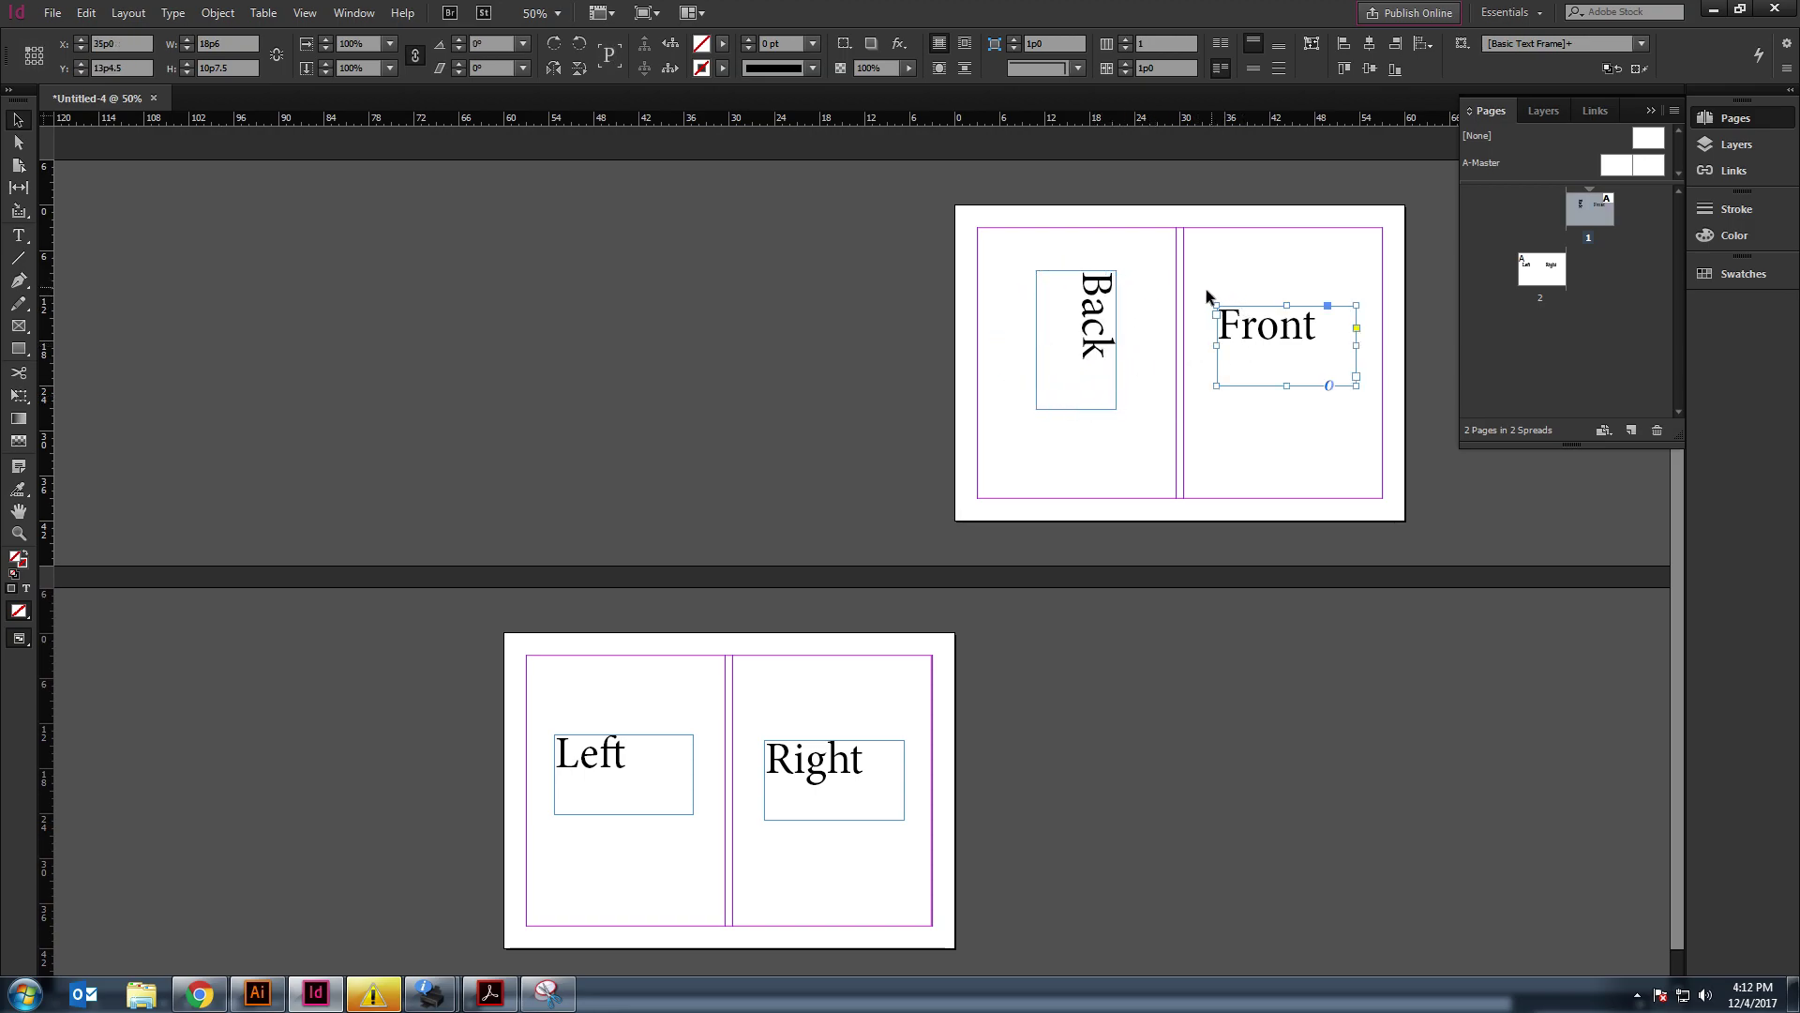
left_click_drag(1221, 296, 1264, 416)
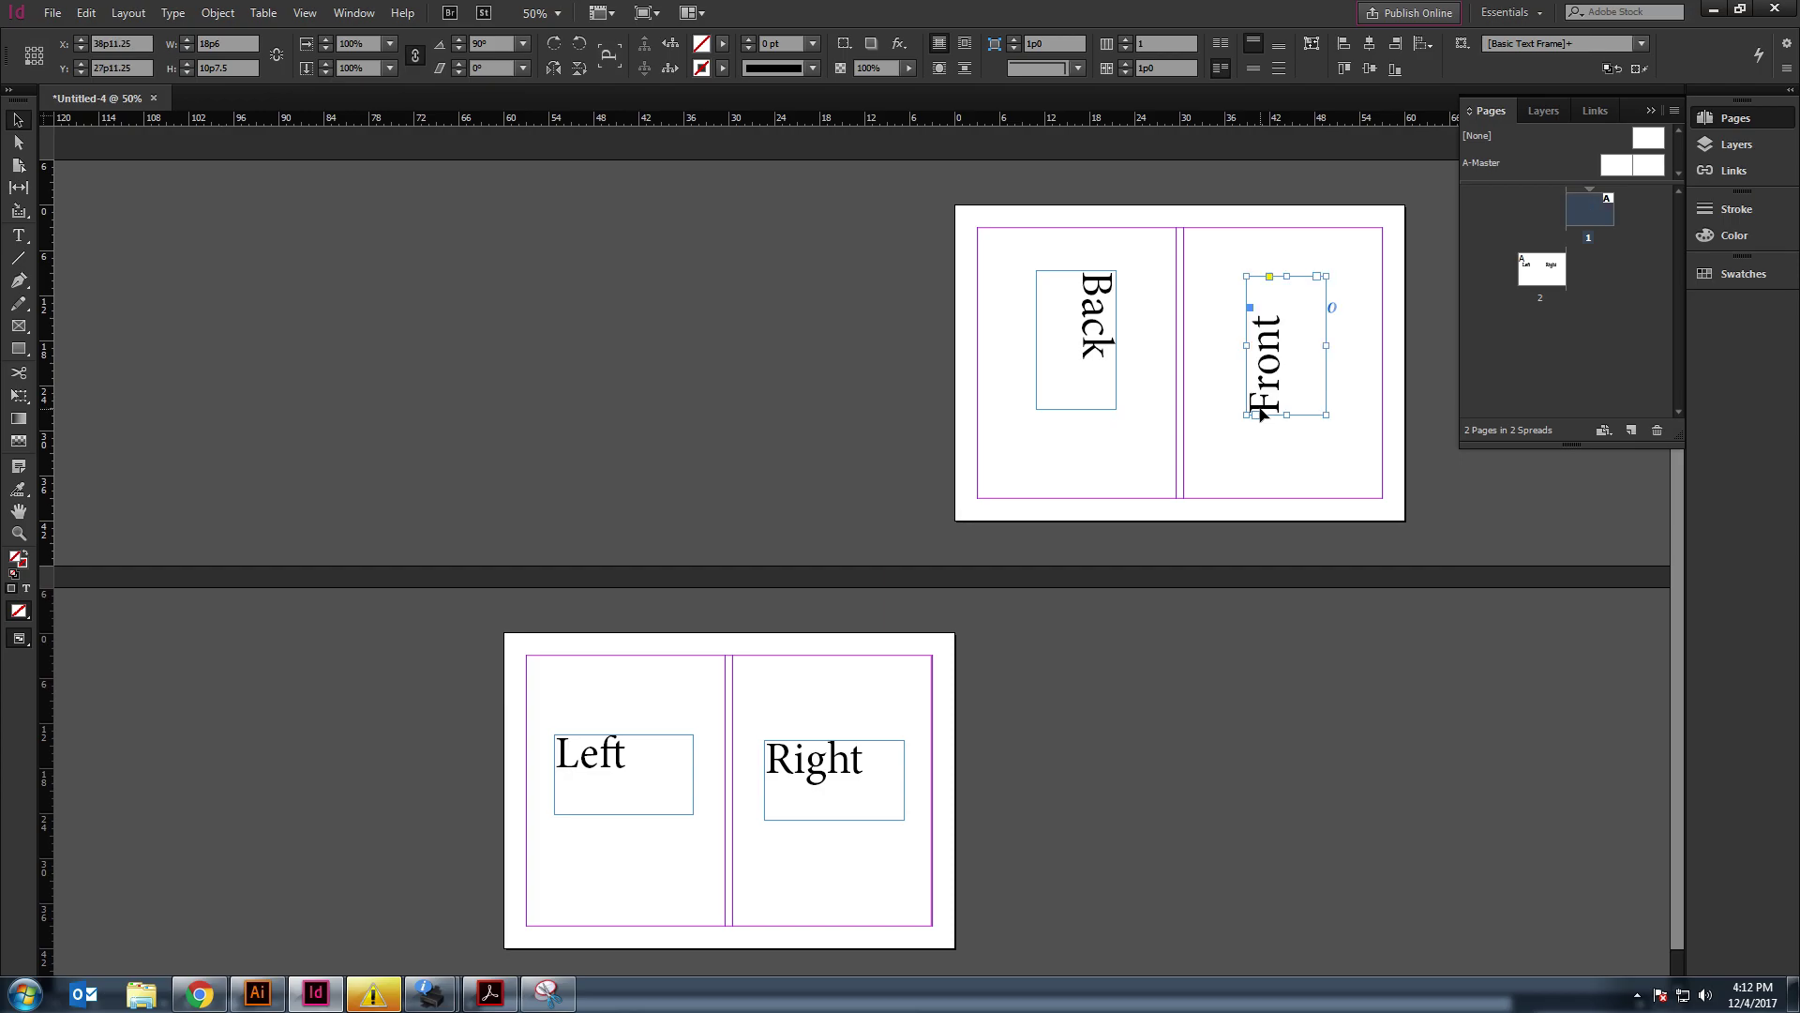
key("alt+Tab")
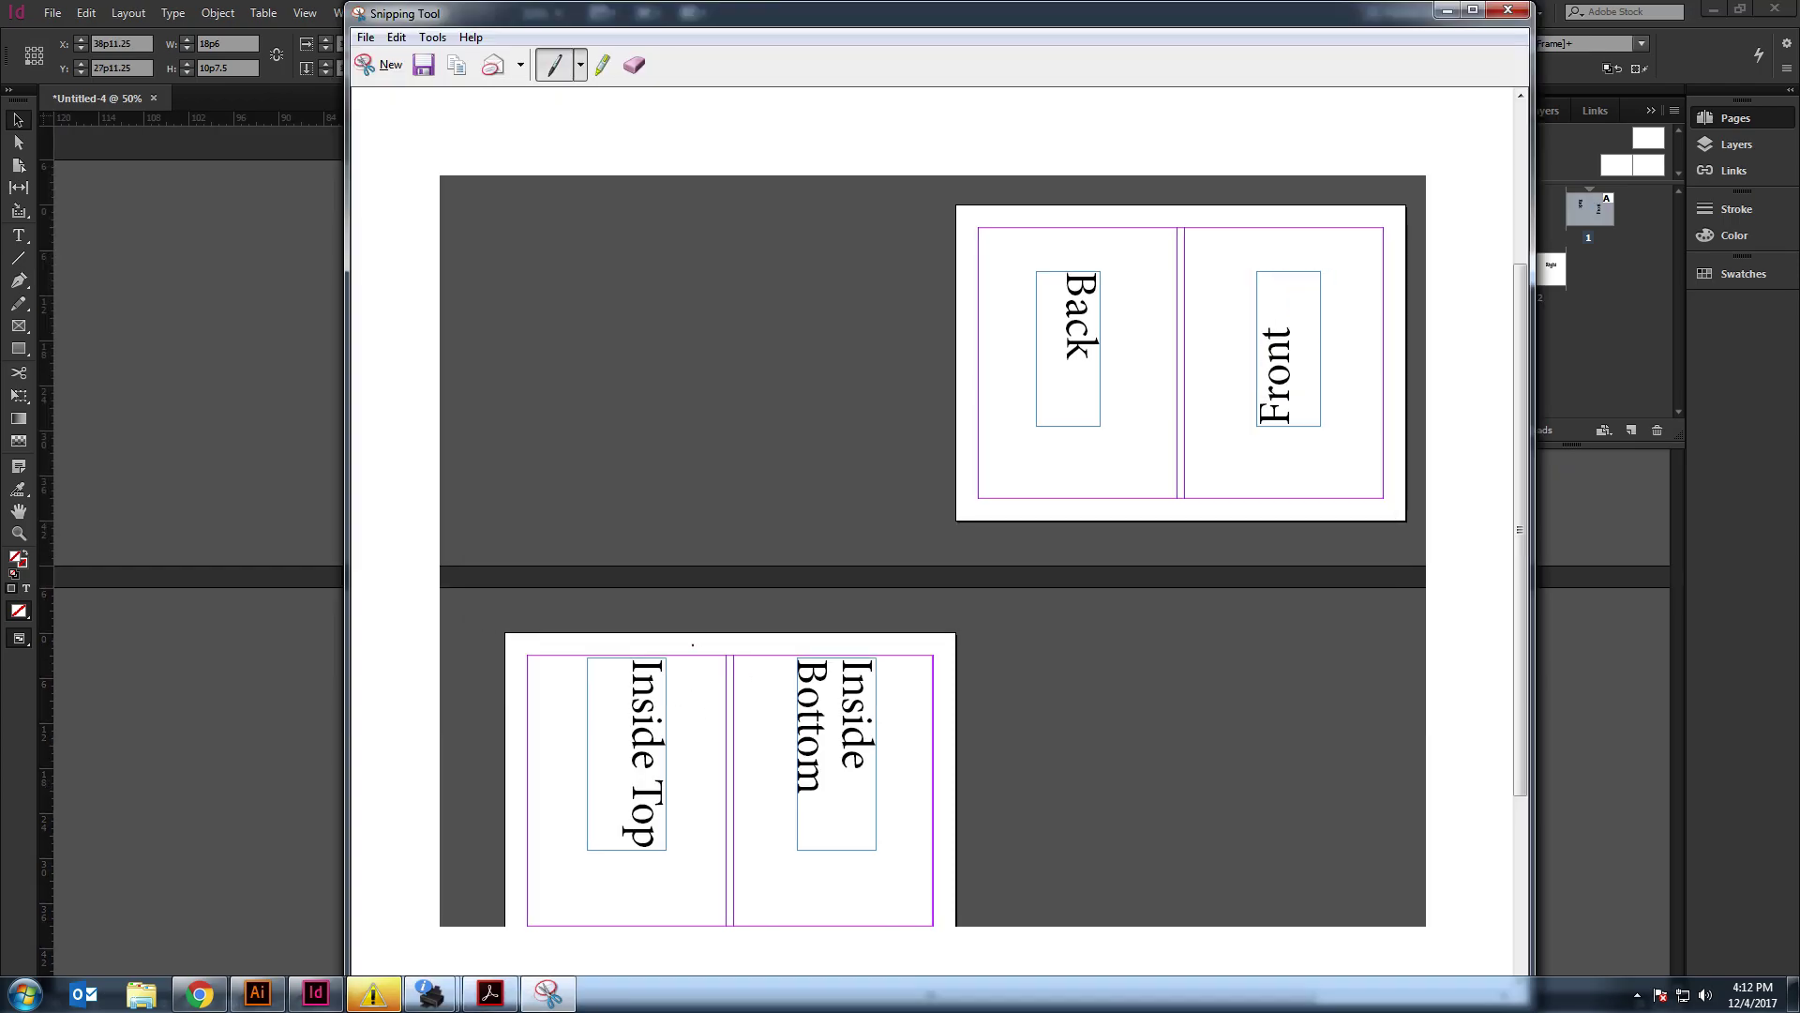
key("alt+Tab")
Step: Replace 'Left' with 'Inside Top' and set its leading to Auto
double_click(588, 762)
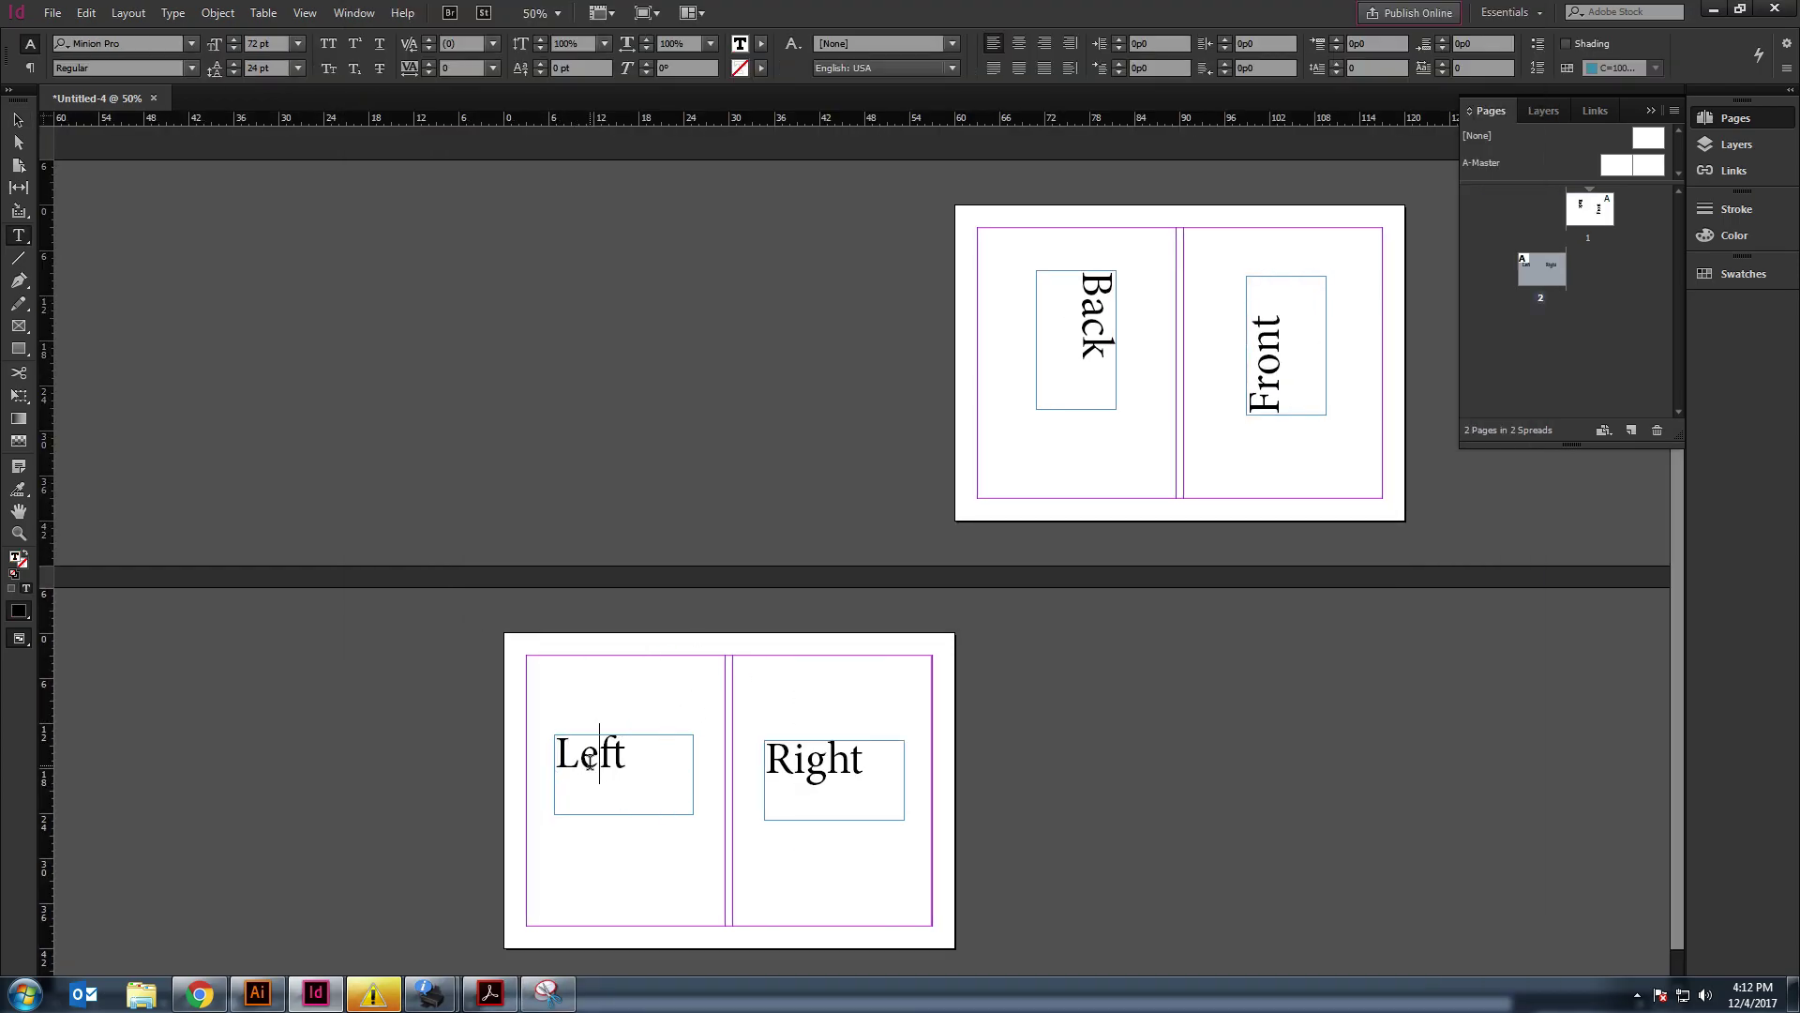
double_click(589, 761)
type("Inside ")
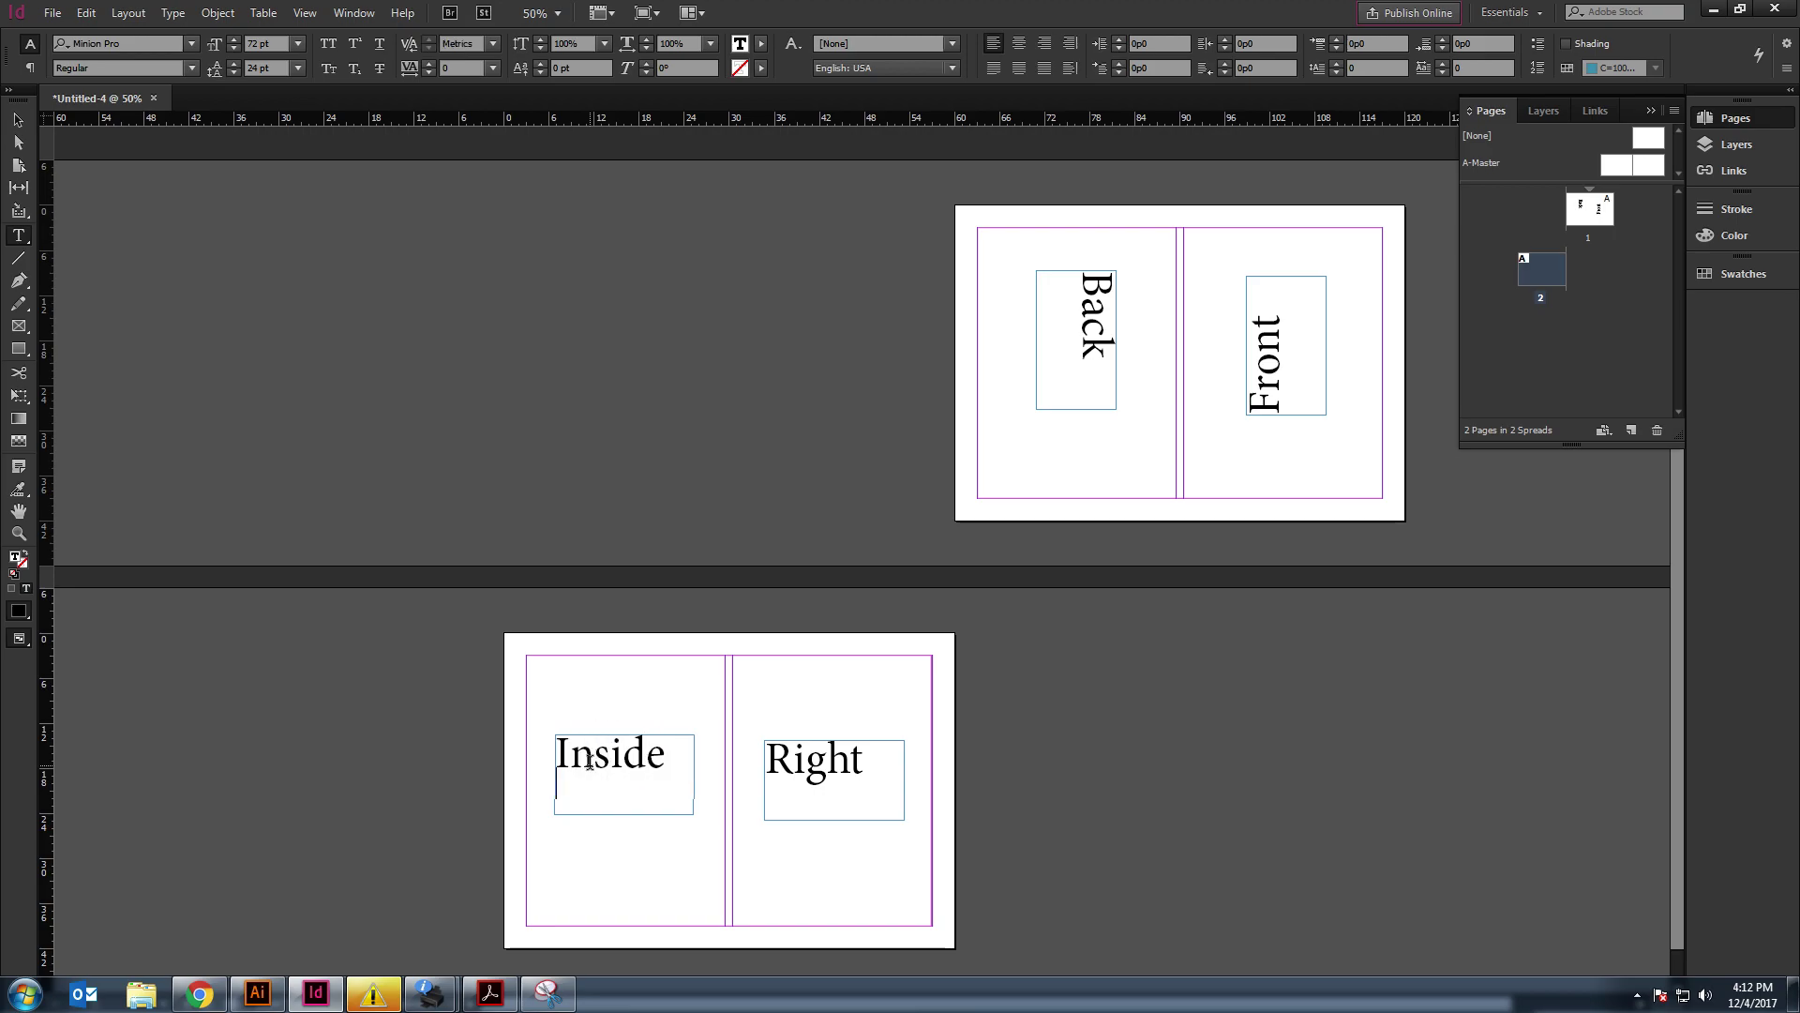
type("Top")
key("ctrl+a")
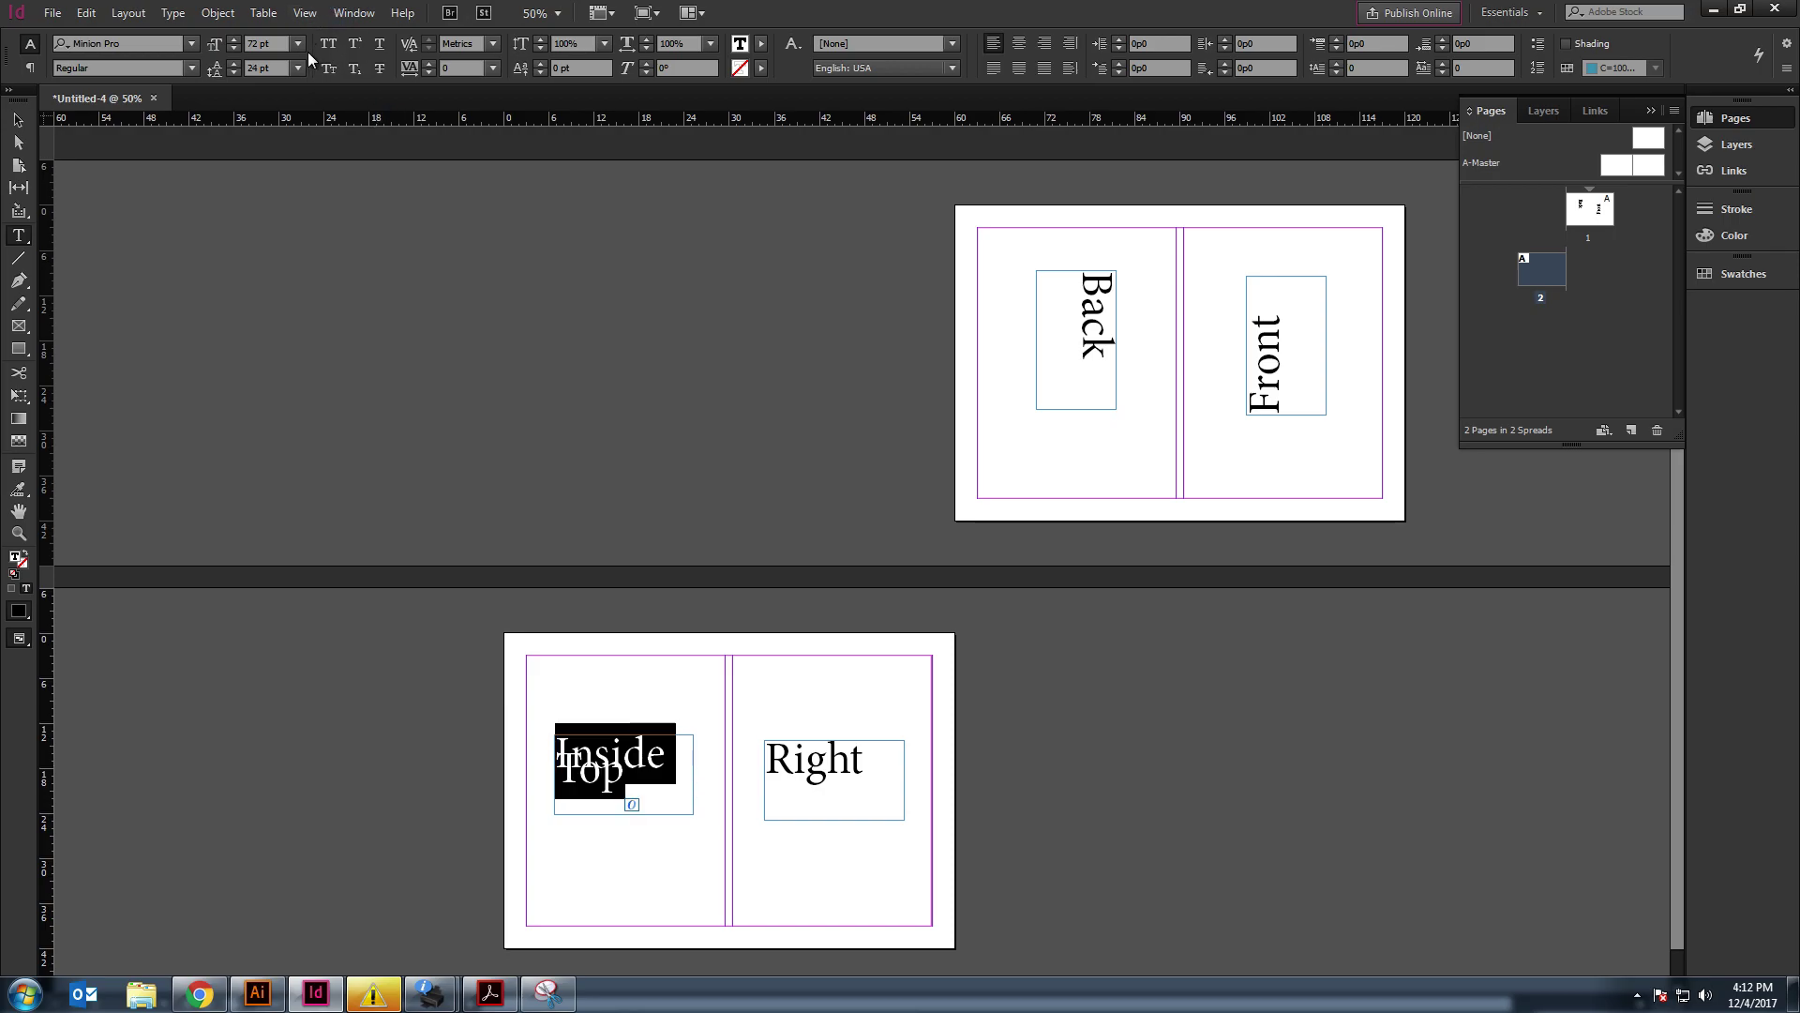
left_click(297, 68)
left_click(266, 101)
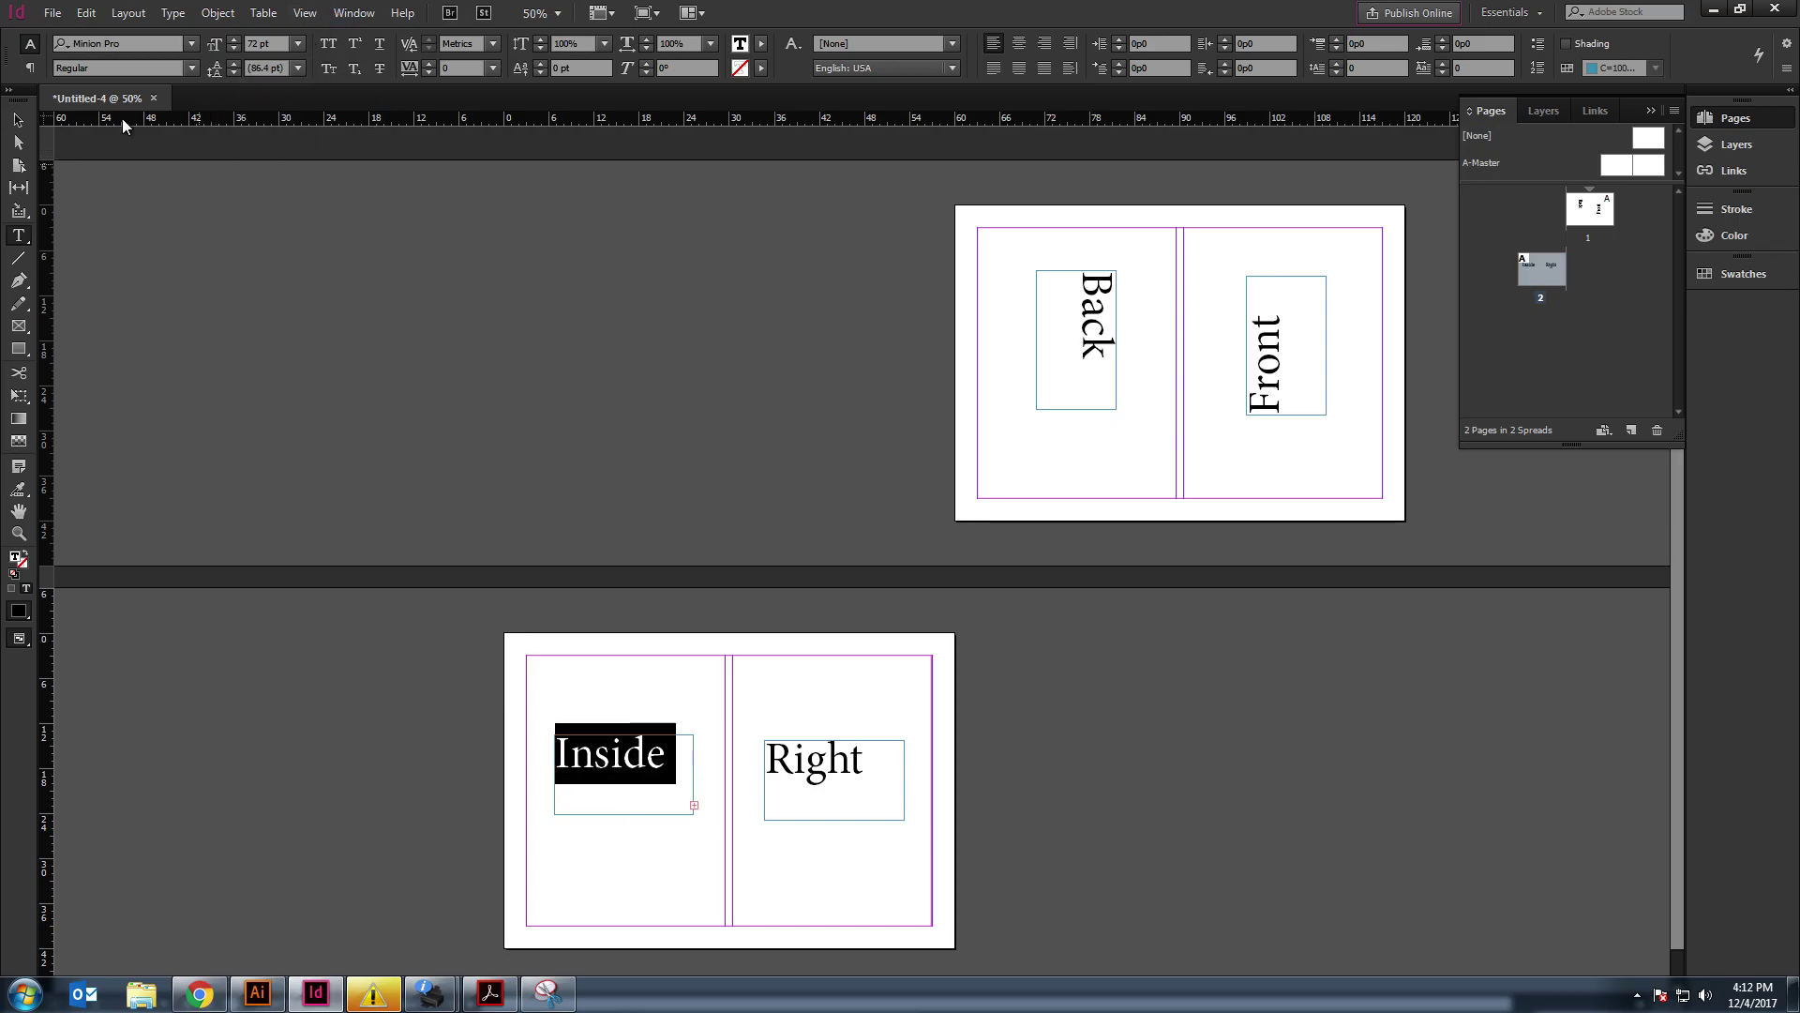
Step: Make the Inside Top frame taller and rotate it to -90°
left_click(17, 120)
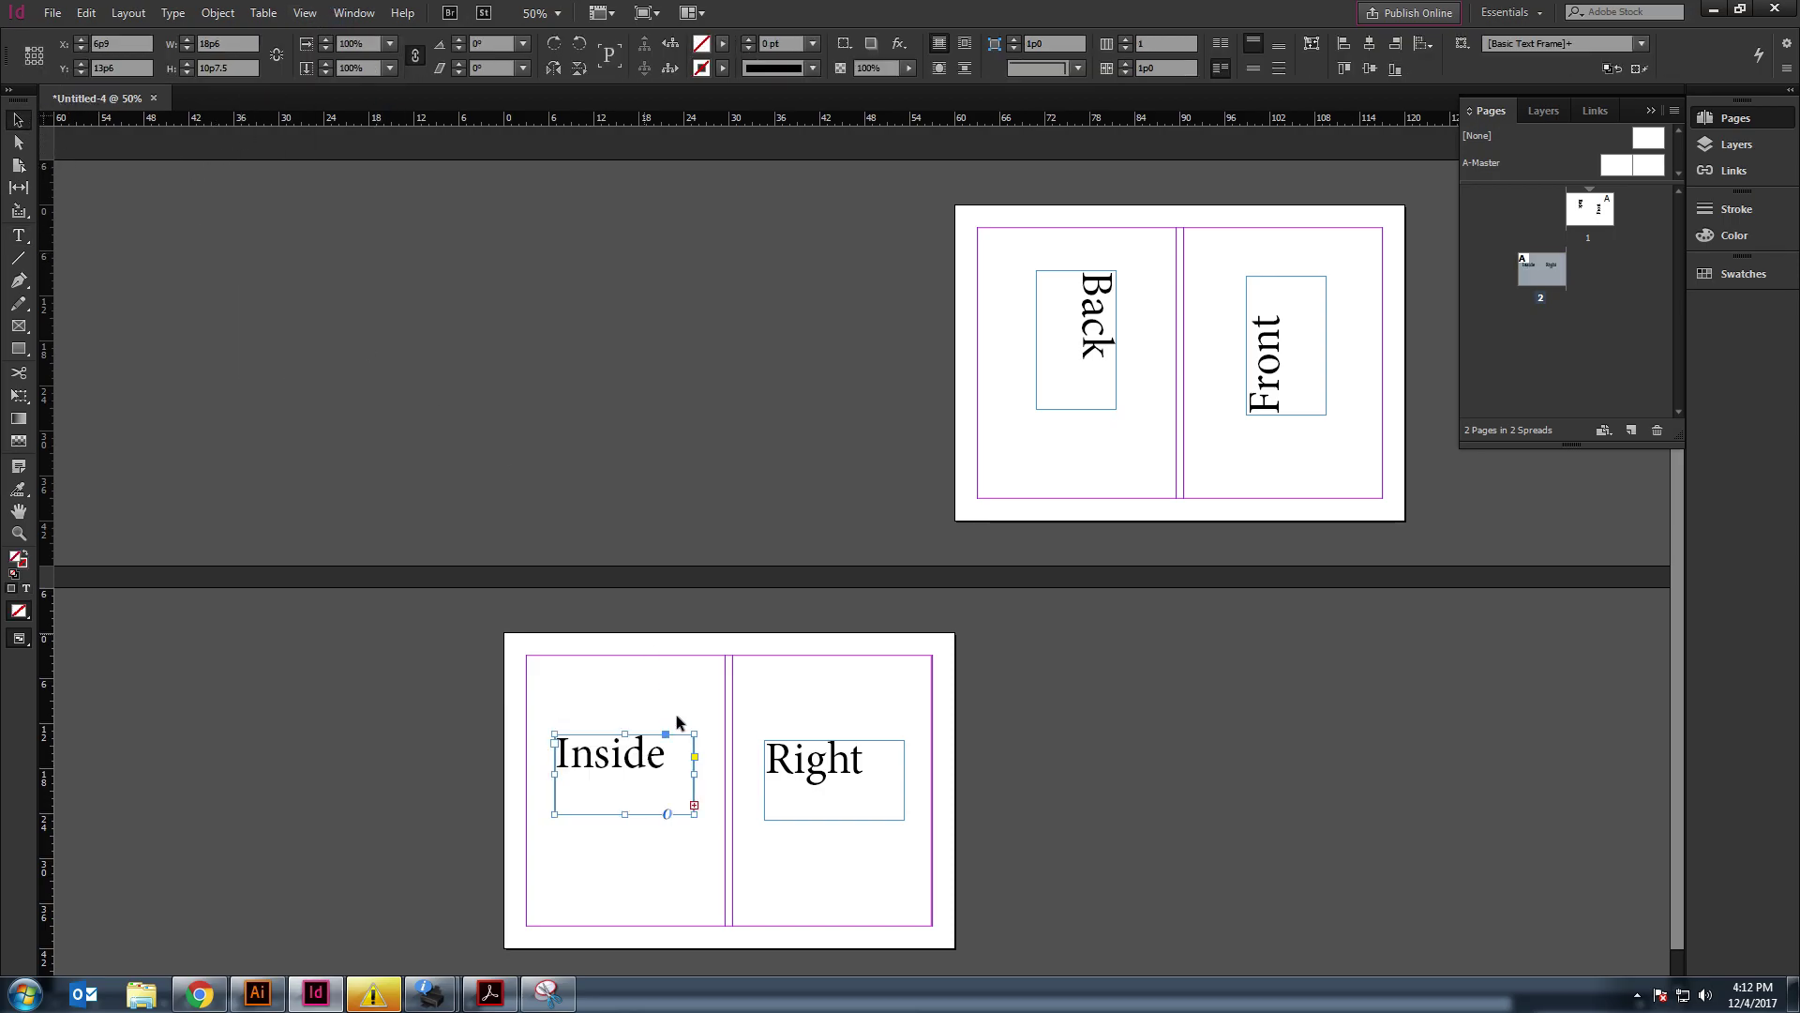
left_click_drag(628, 813, 622, 868)
key("alt+Tab")
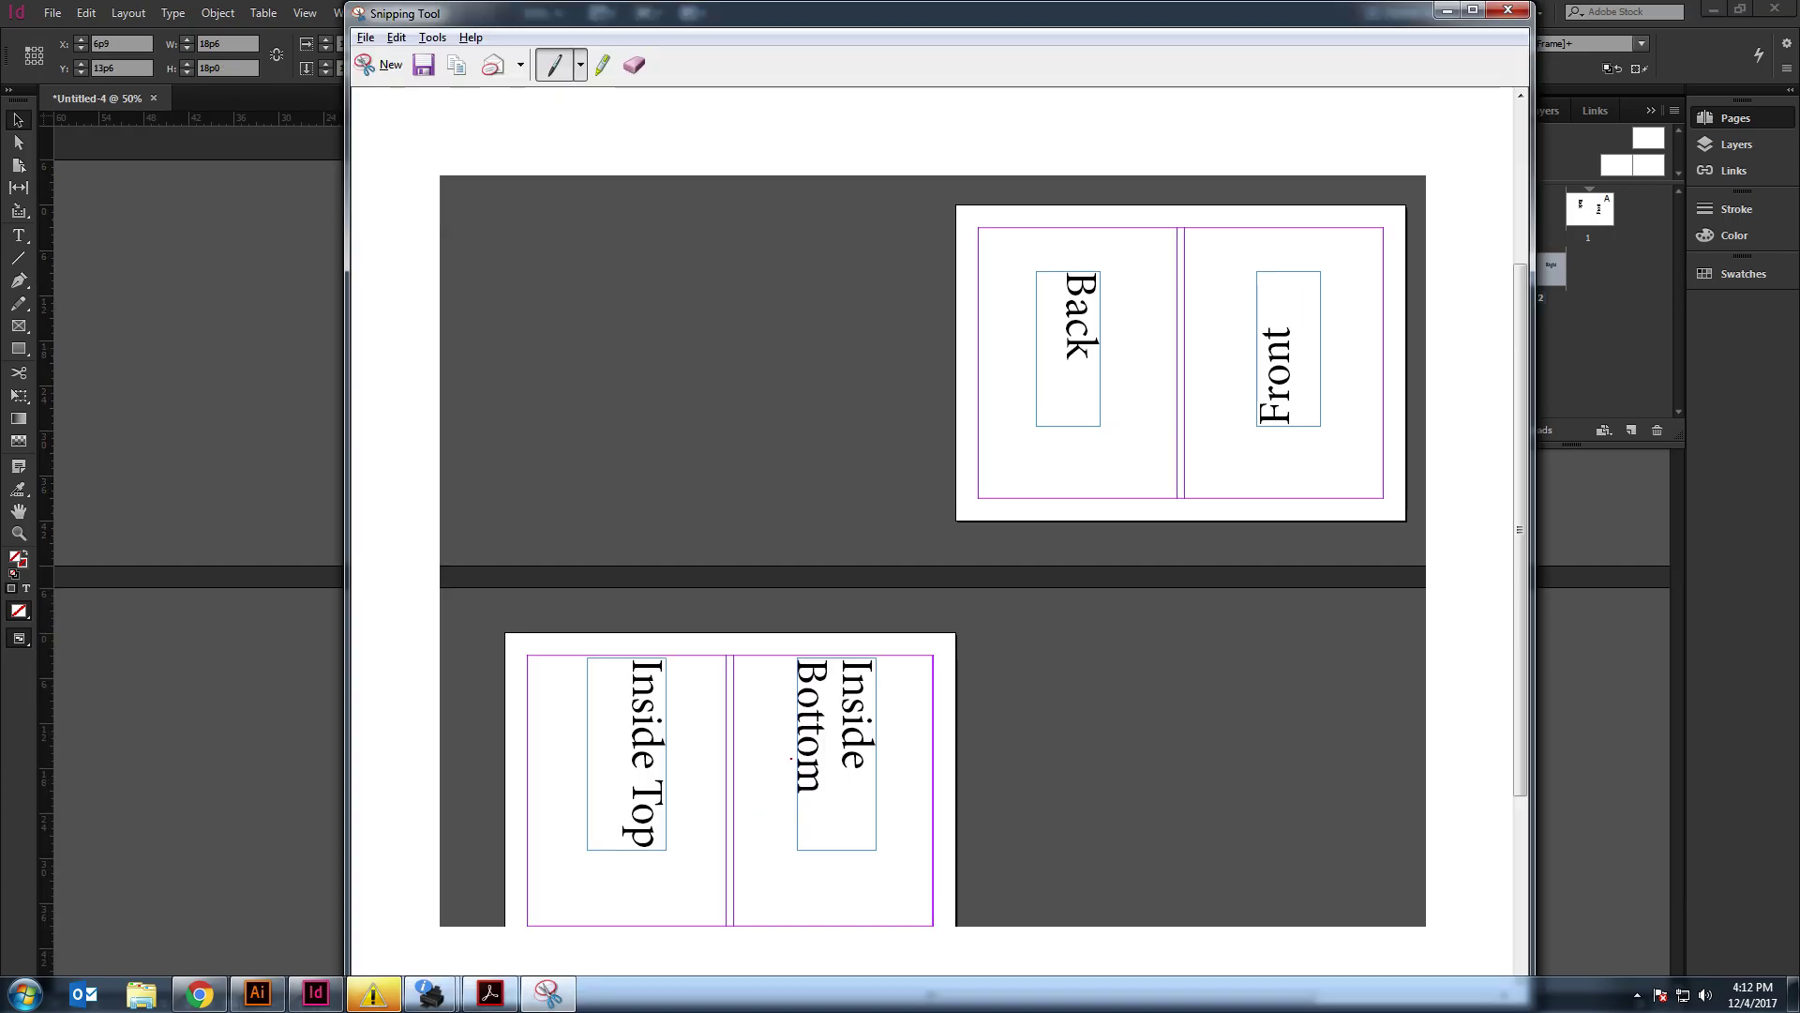
left_click_drag(700, 725, 694, 842)
Step: Delete the Right frame and place a copy of Inside Top on the right page reading 'Inside Bottom'
left_click(767, 776)
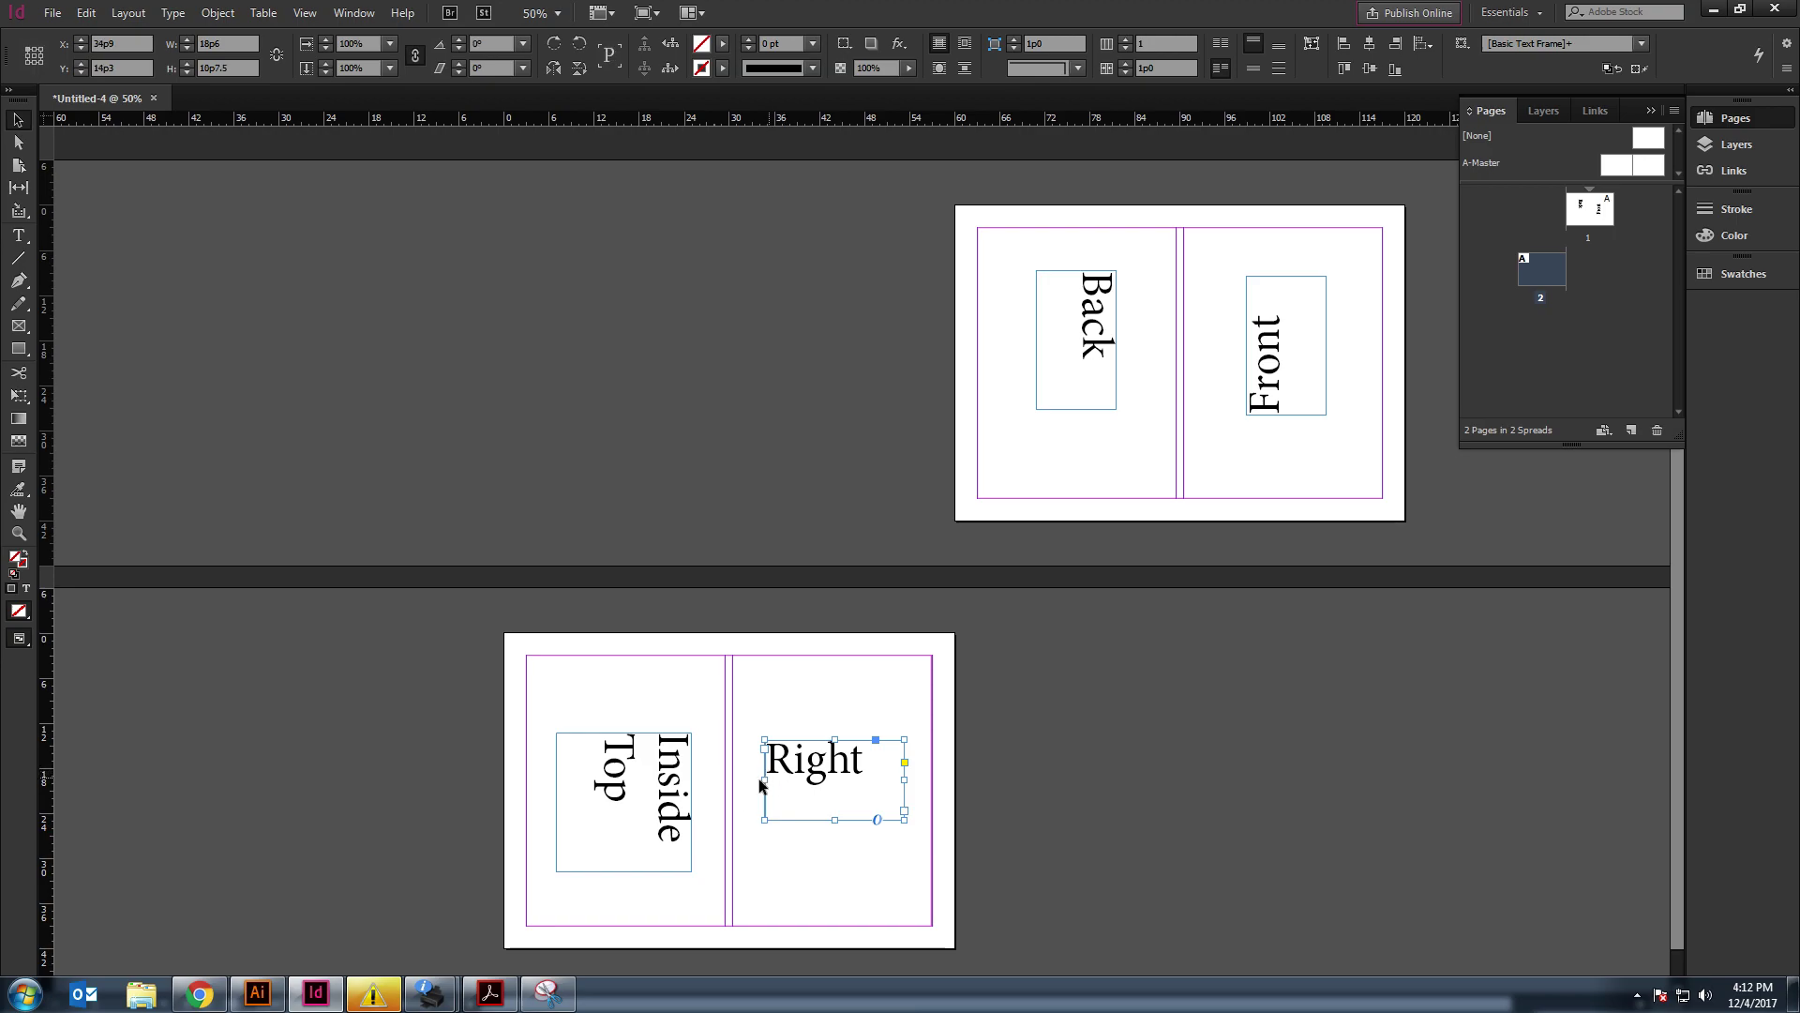
key("Delete")
left_click_drag(672, 778, 865, 760)
double_click(827, 768)
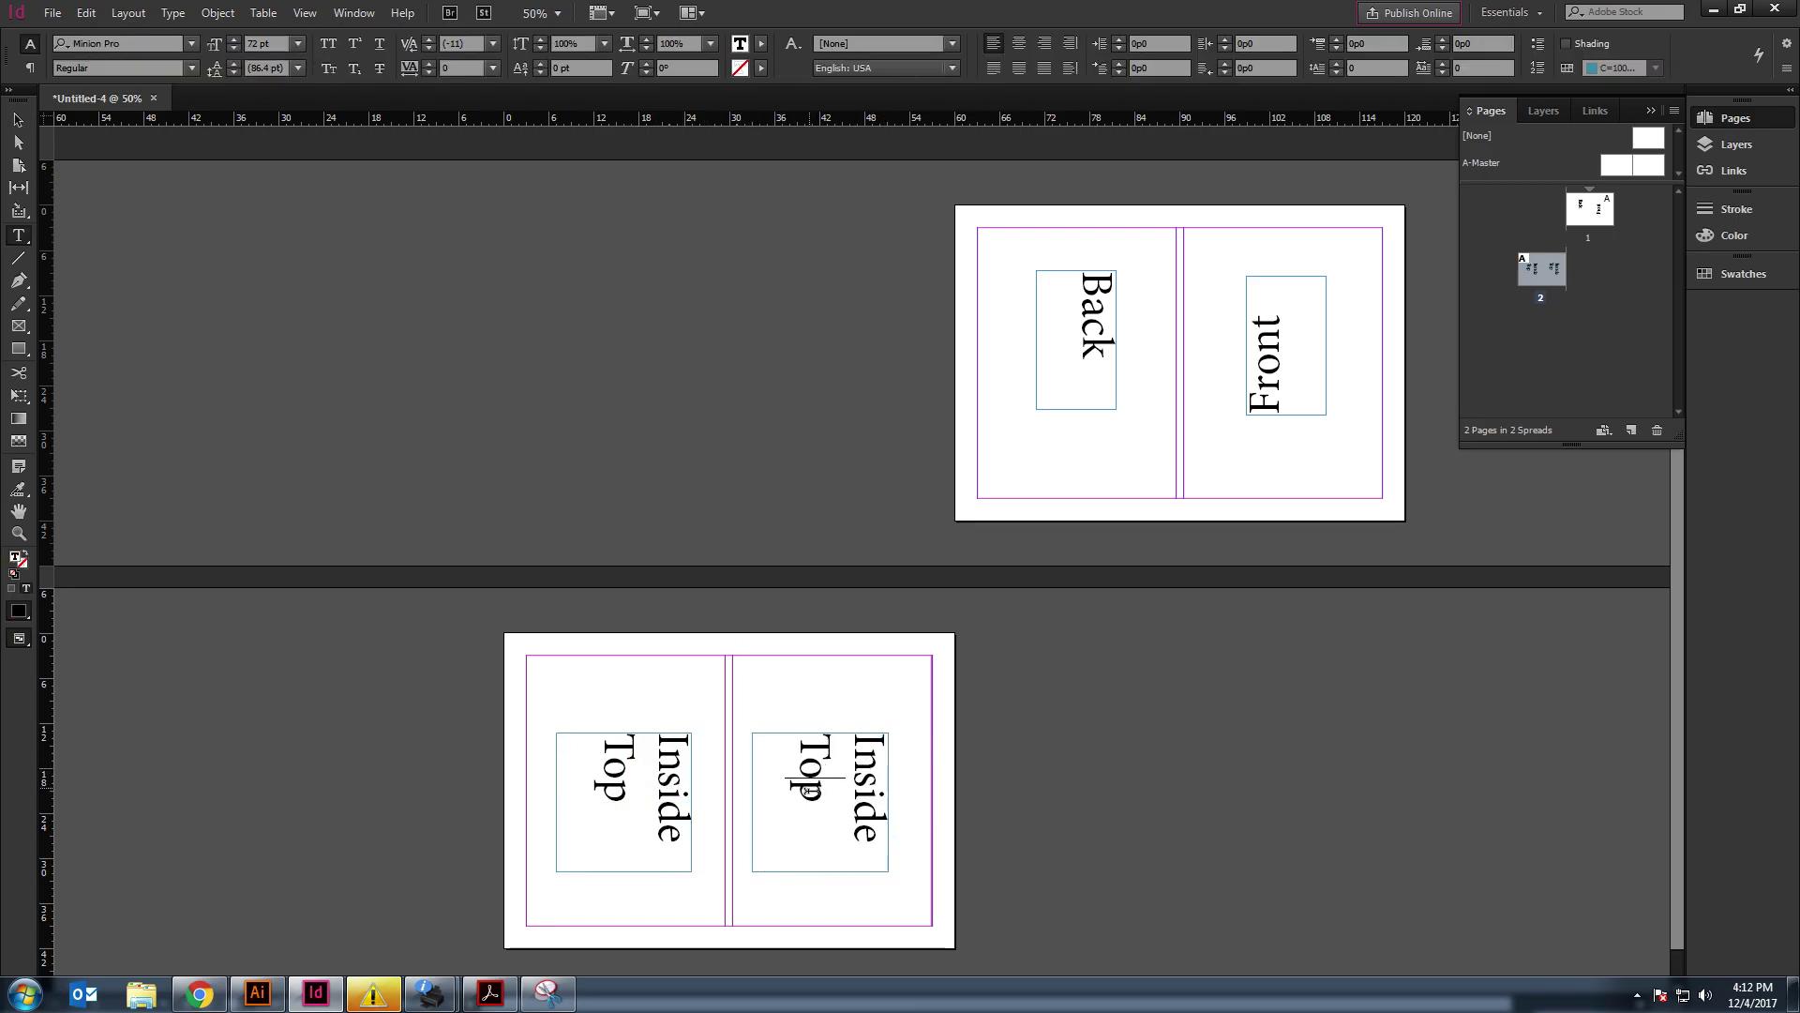
double_click(825, 769)
type("Bottom")
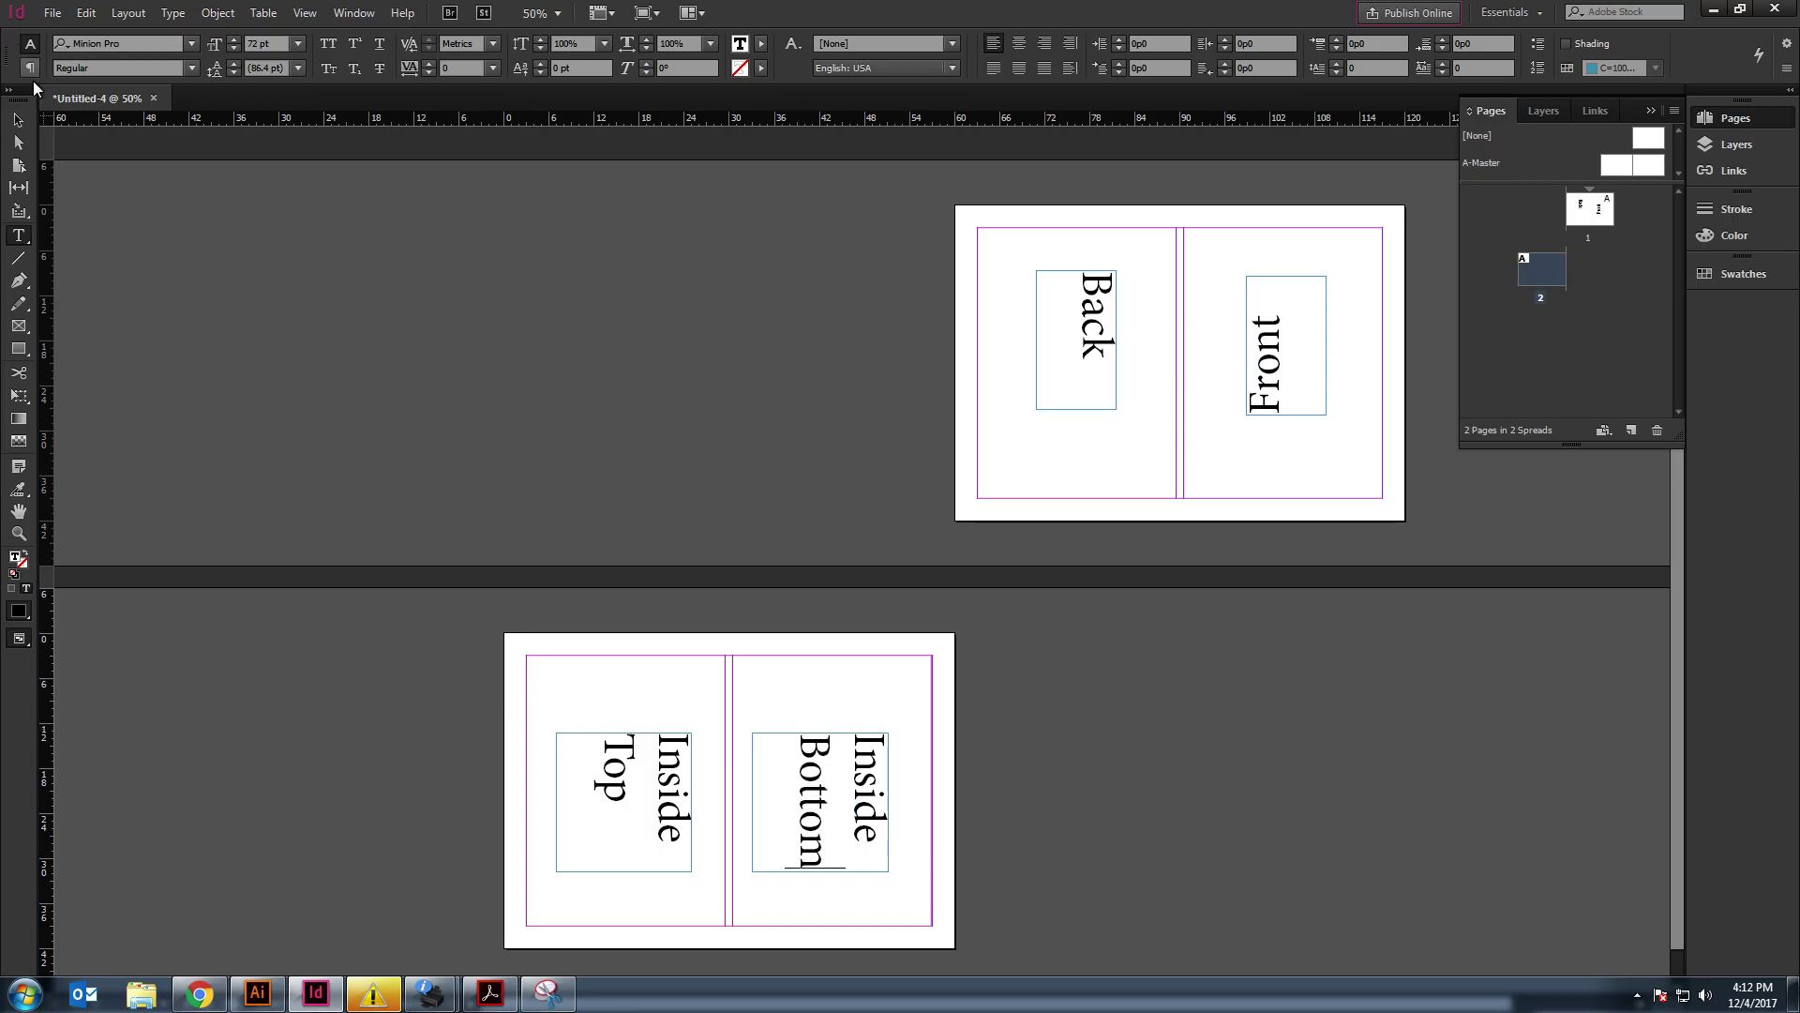
key("Escape")
left_click(1311, 341)
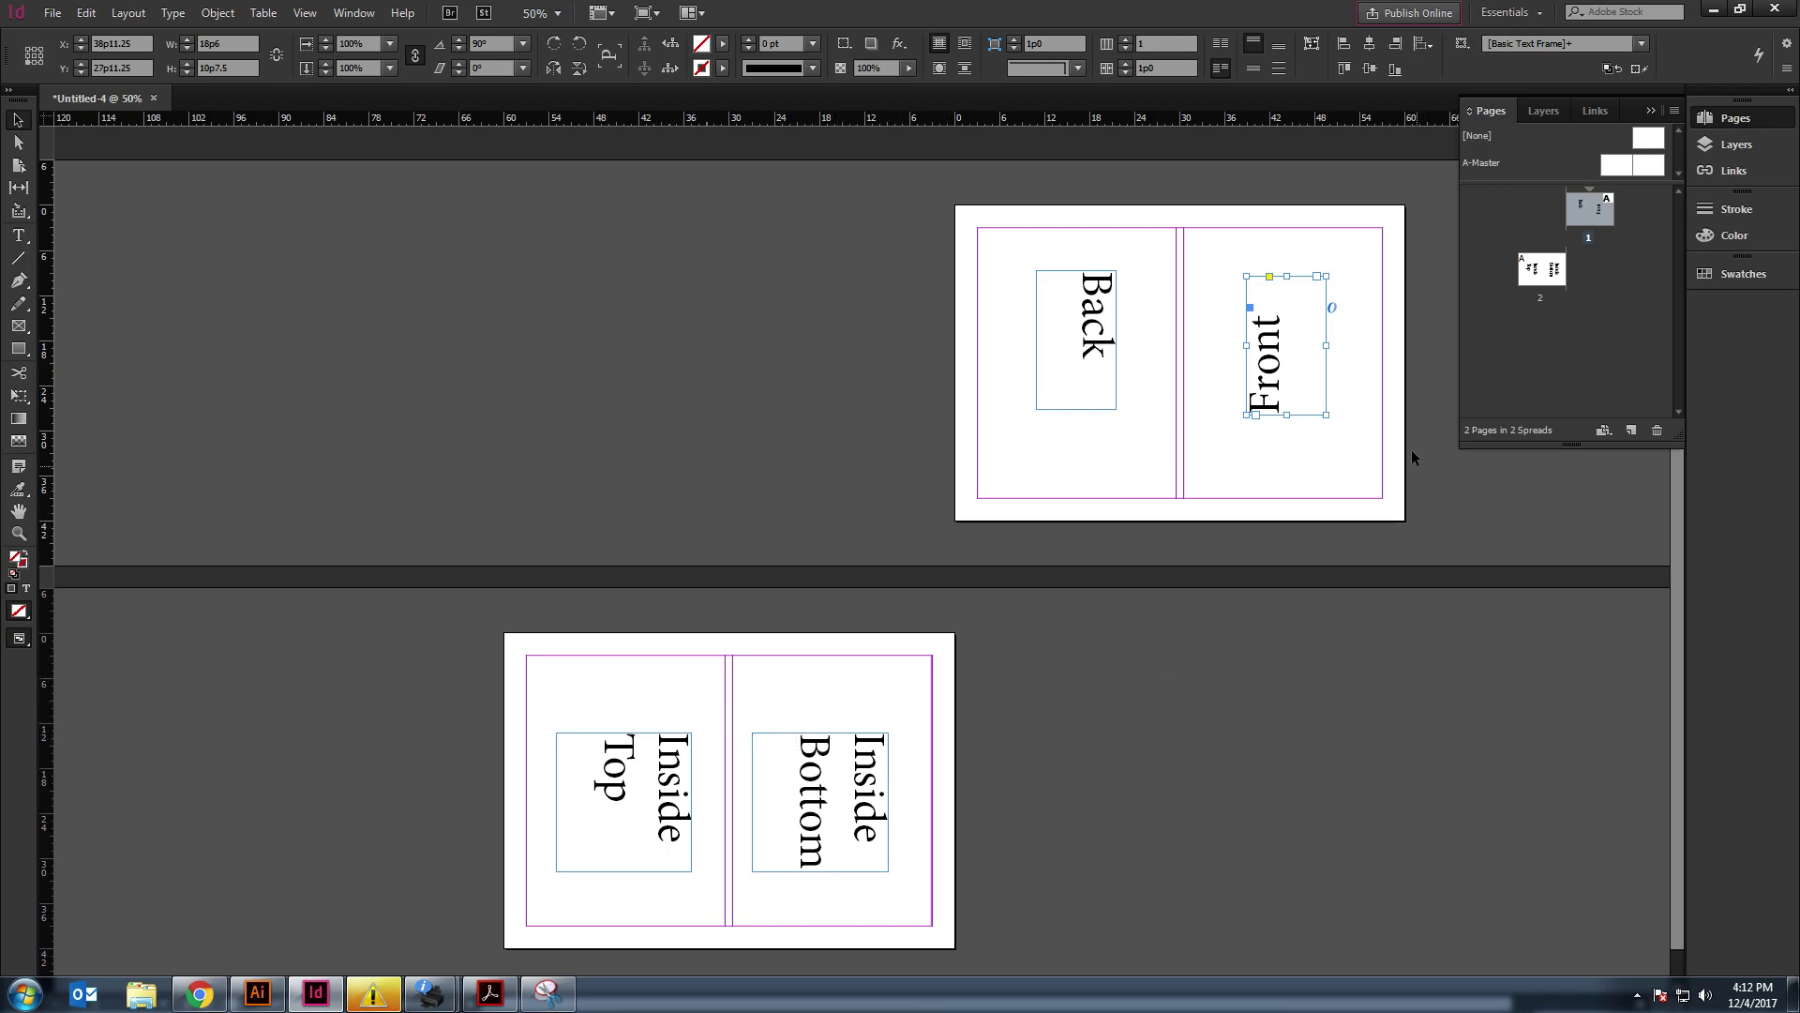
Step: Rotate the first spread 90° clockwise in view
left_click(1257, 483)
left_click(1257, 345)
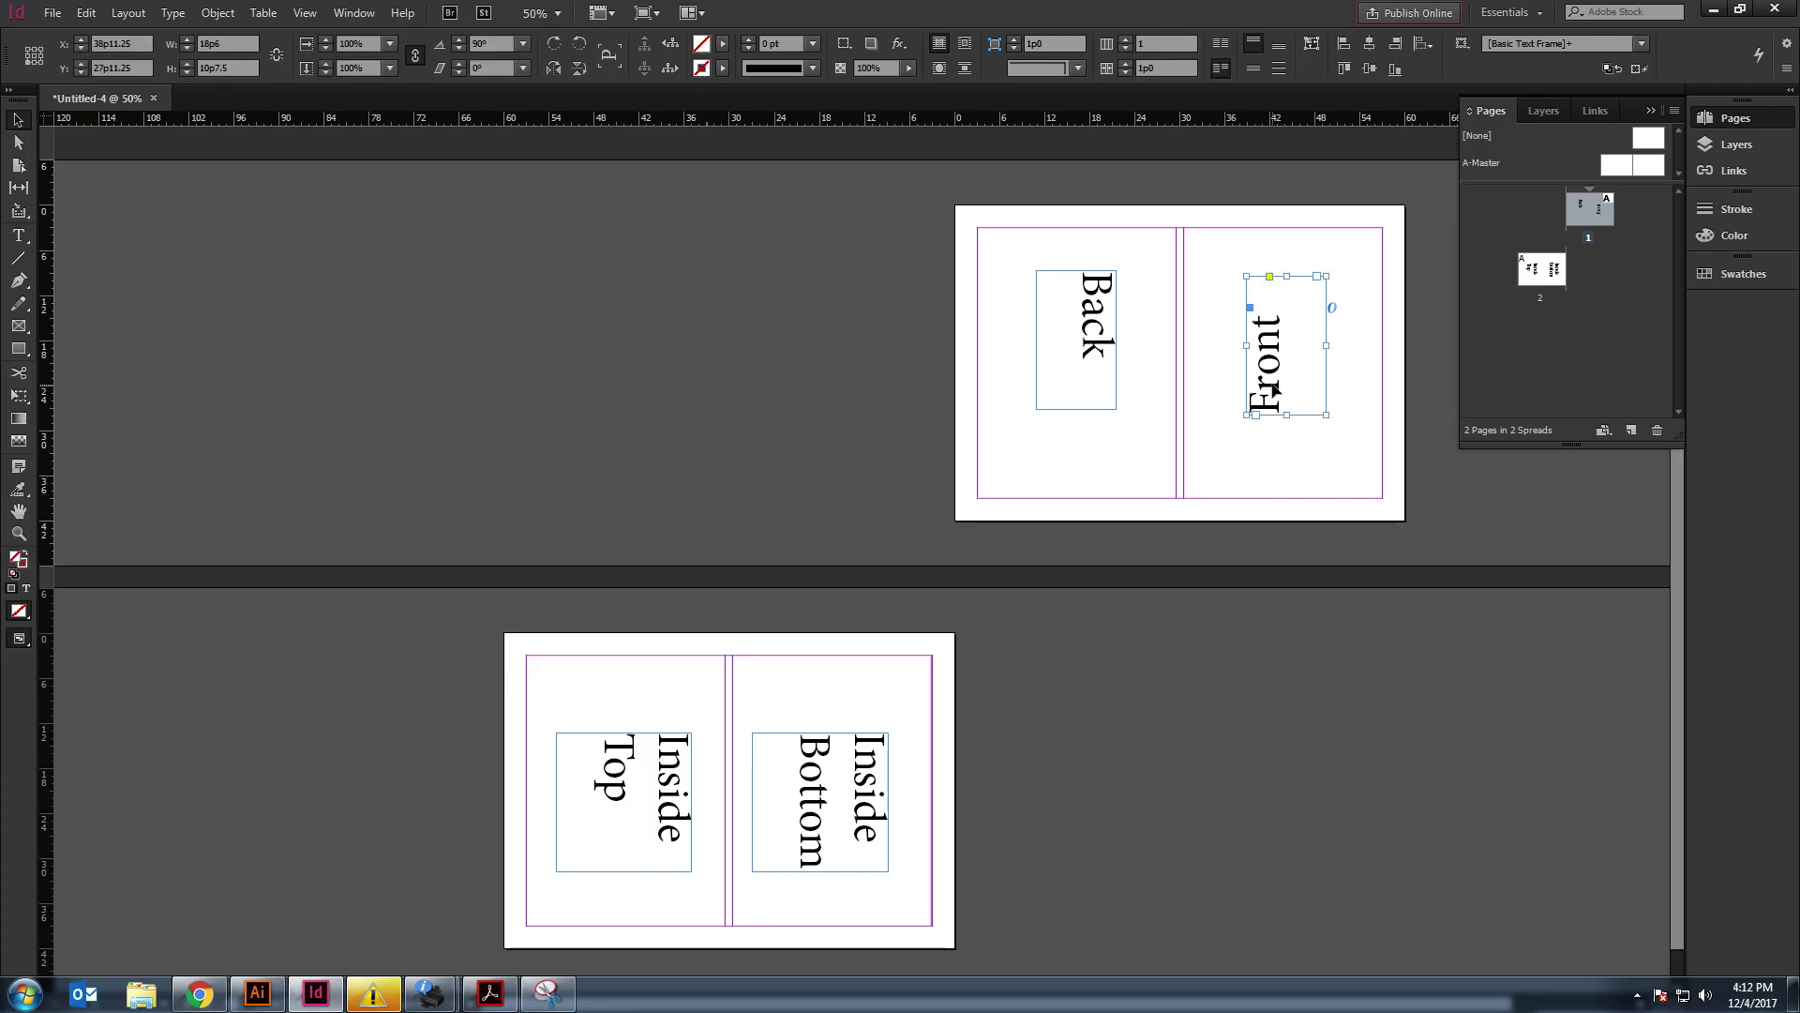
left_click(298, 11)
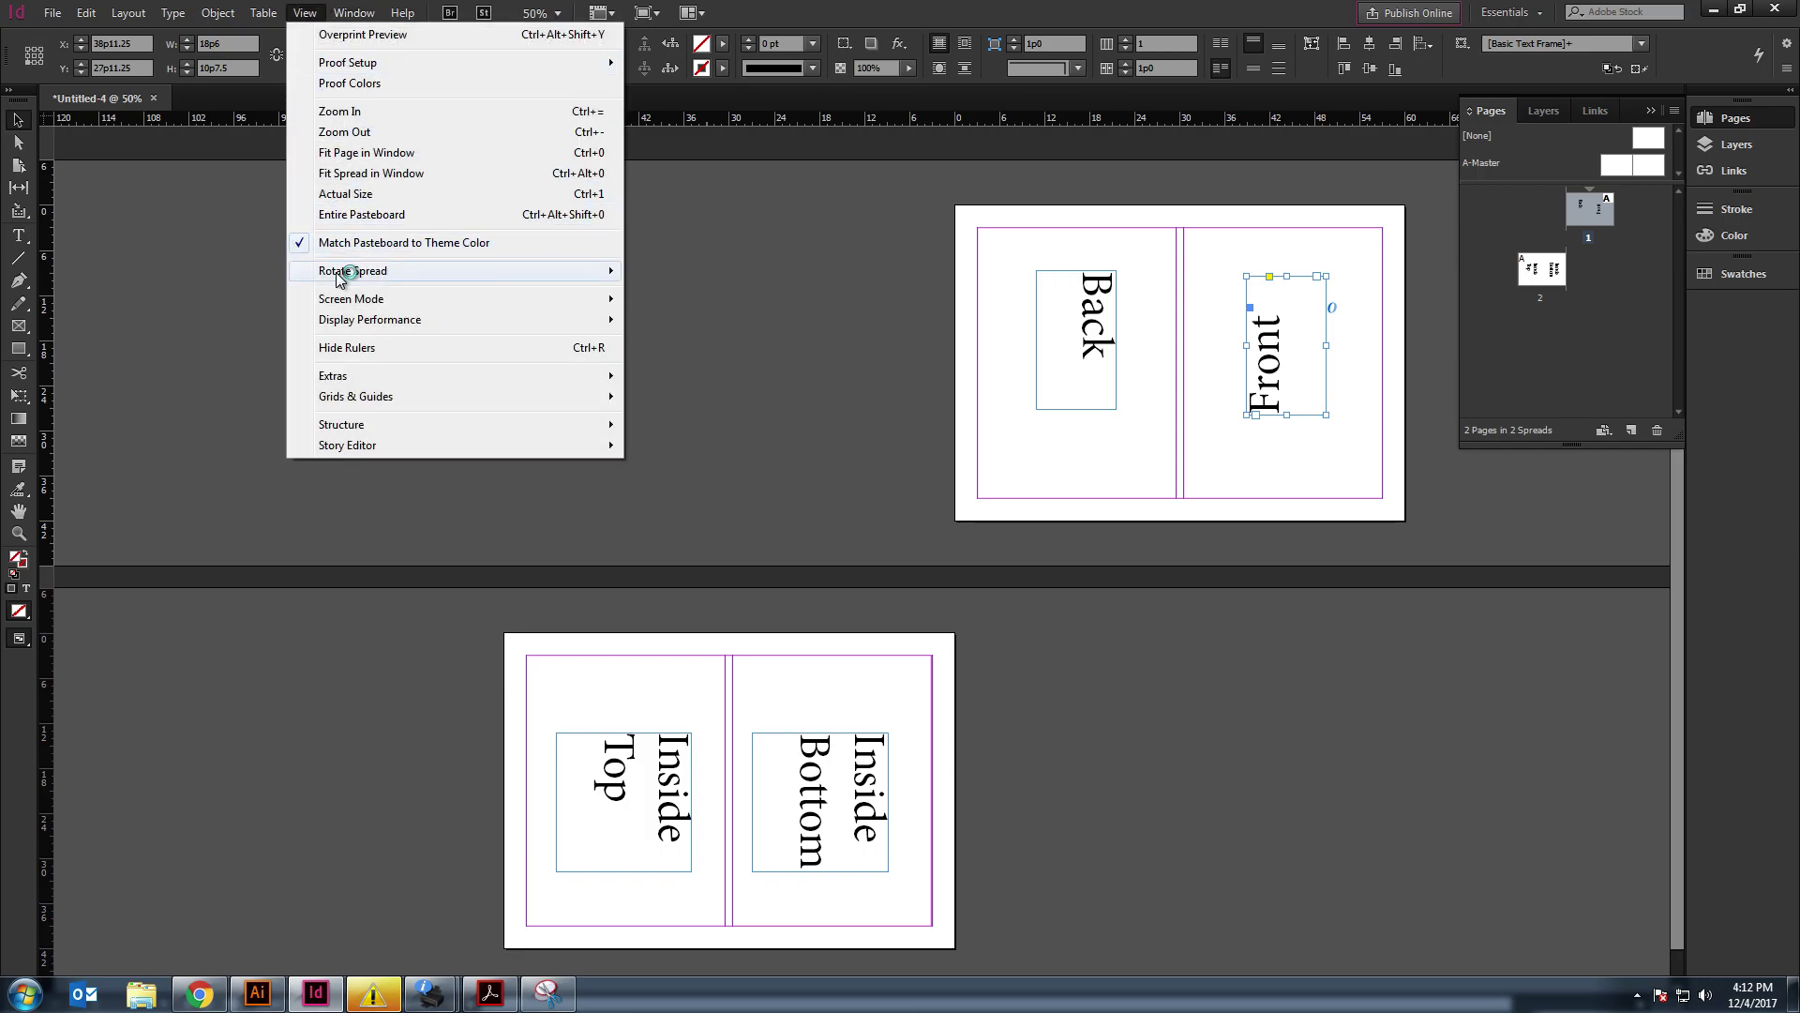
mouse_move(347, 272)
left_click(669, 270)
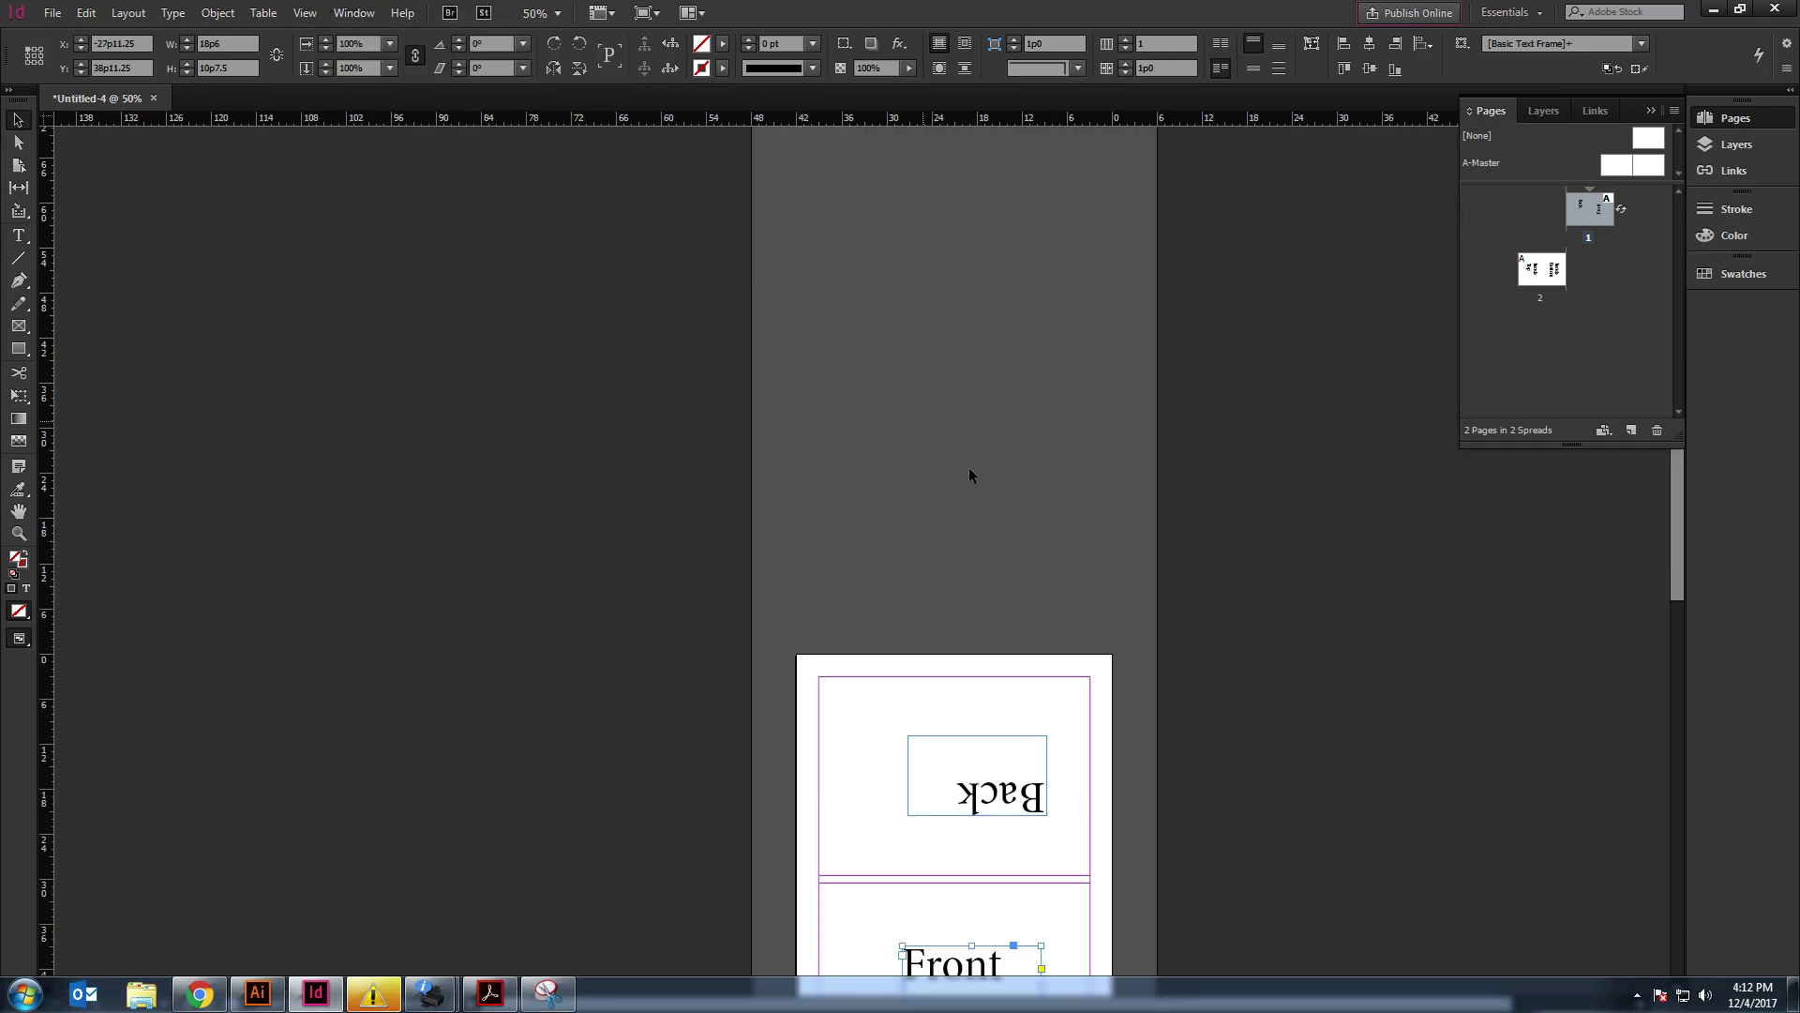
scroll(1071, 543, "up", 3, "alt")
scroll(497, 380, "up", 3)
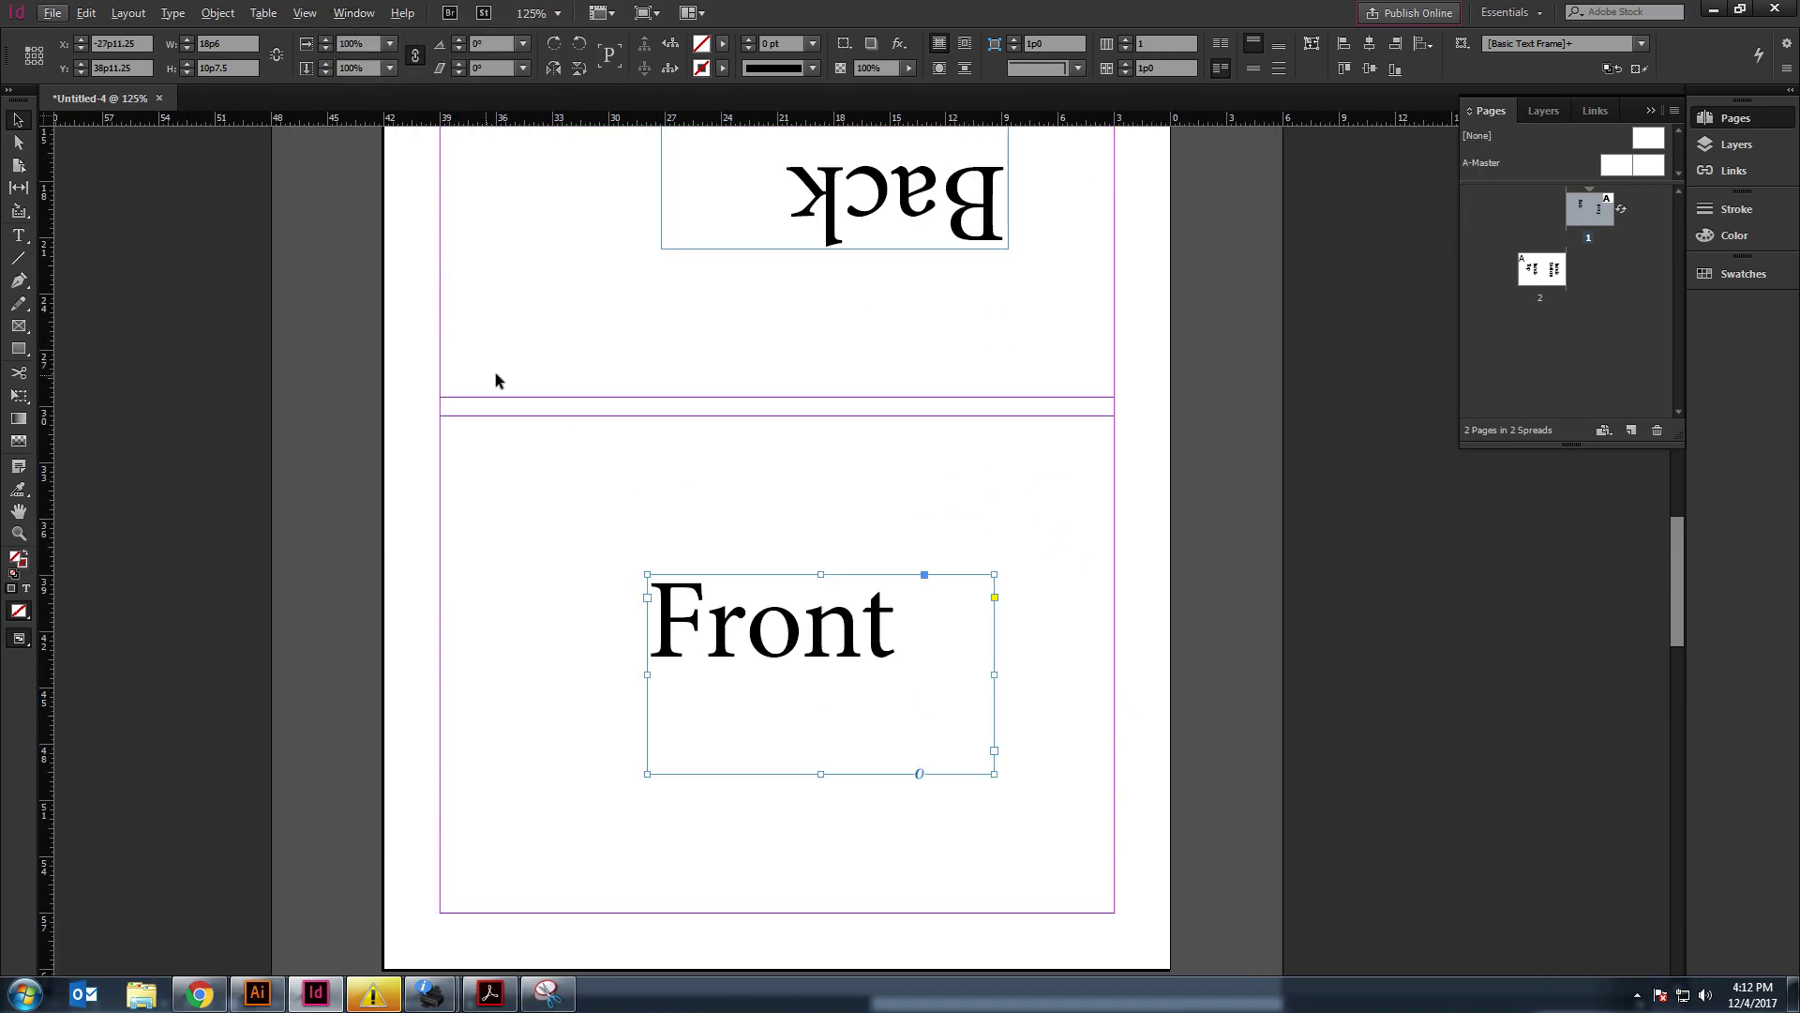
Step: Rotate the spread 180° so the Back text reads upright
left_click(748, 239)
scroll(748, 237, "up", 3)
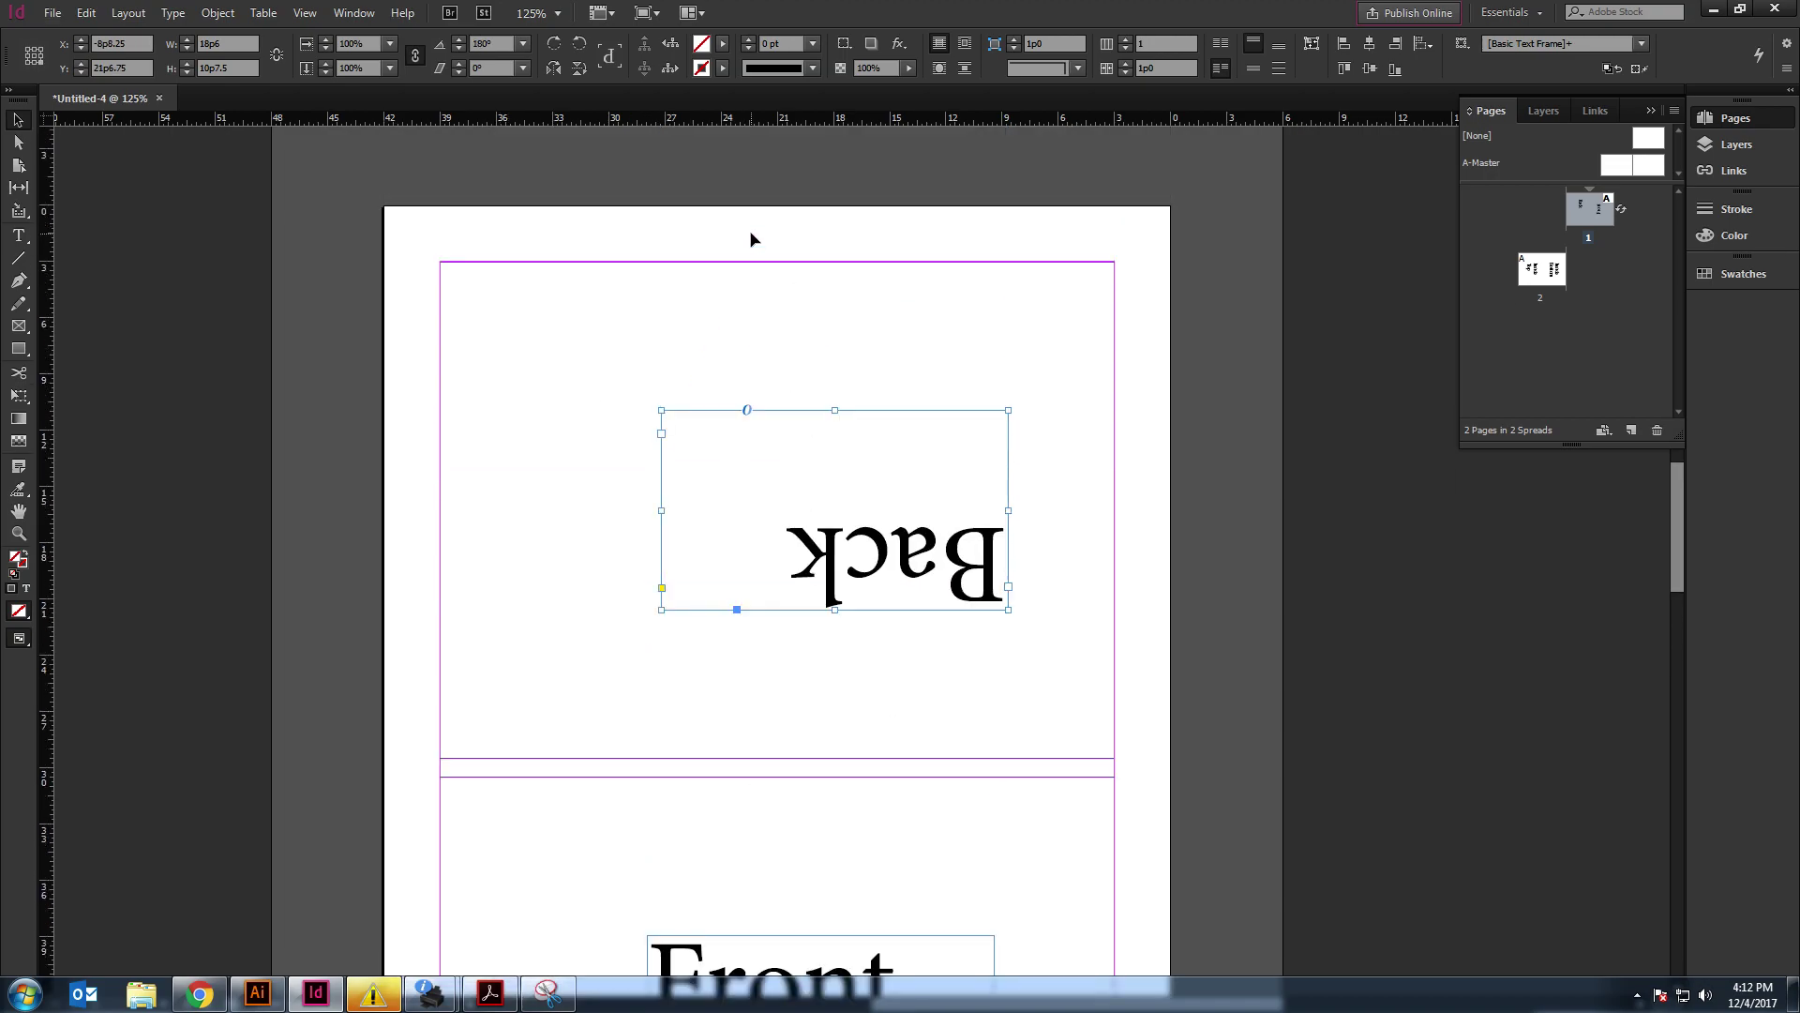
left_click(302, 9)
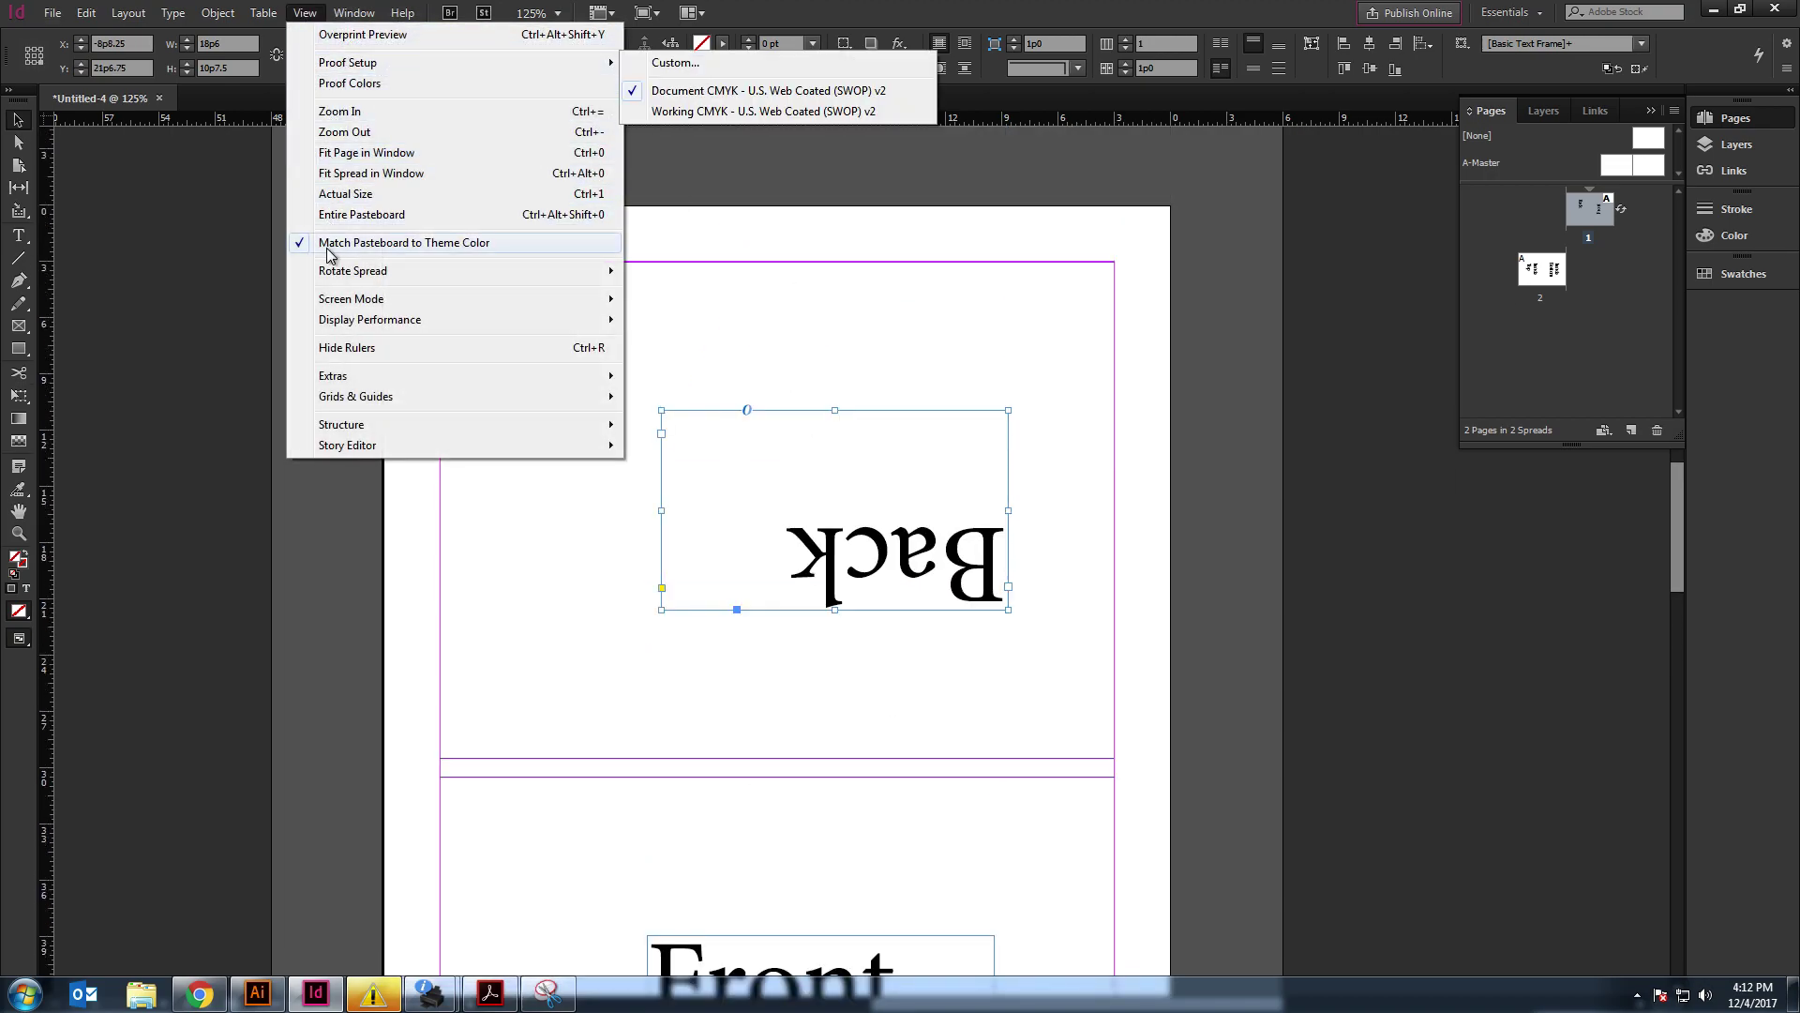
mouse_move(360, 281)
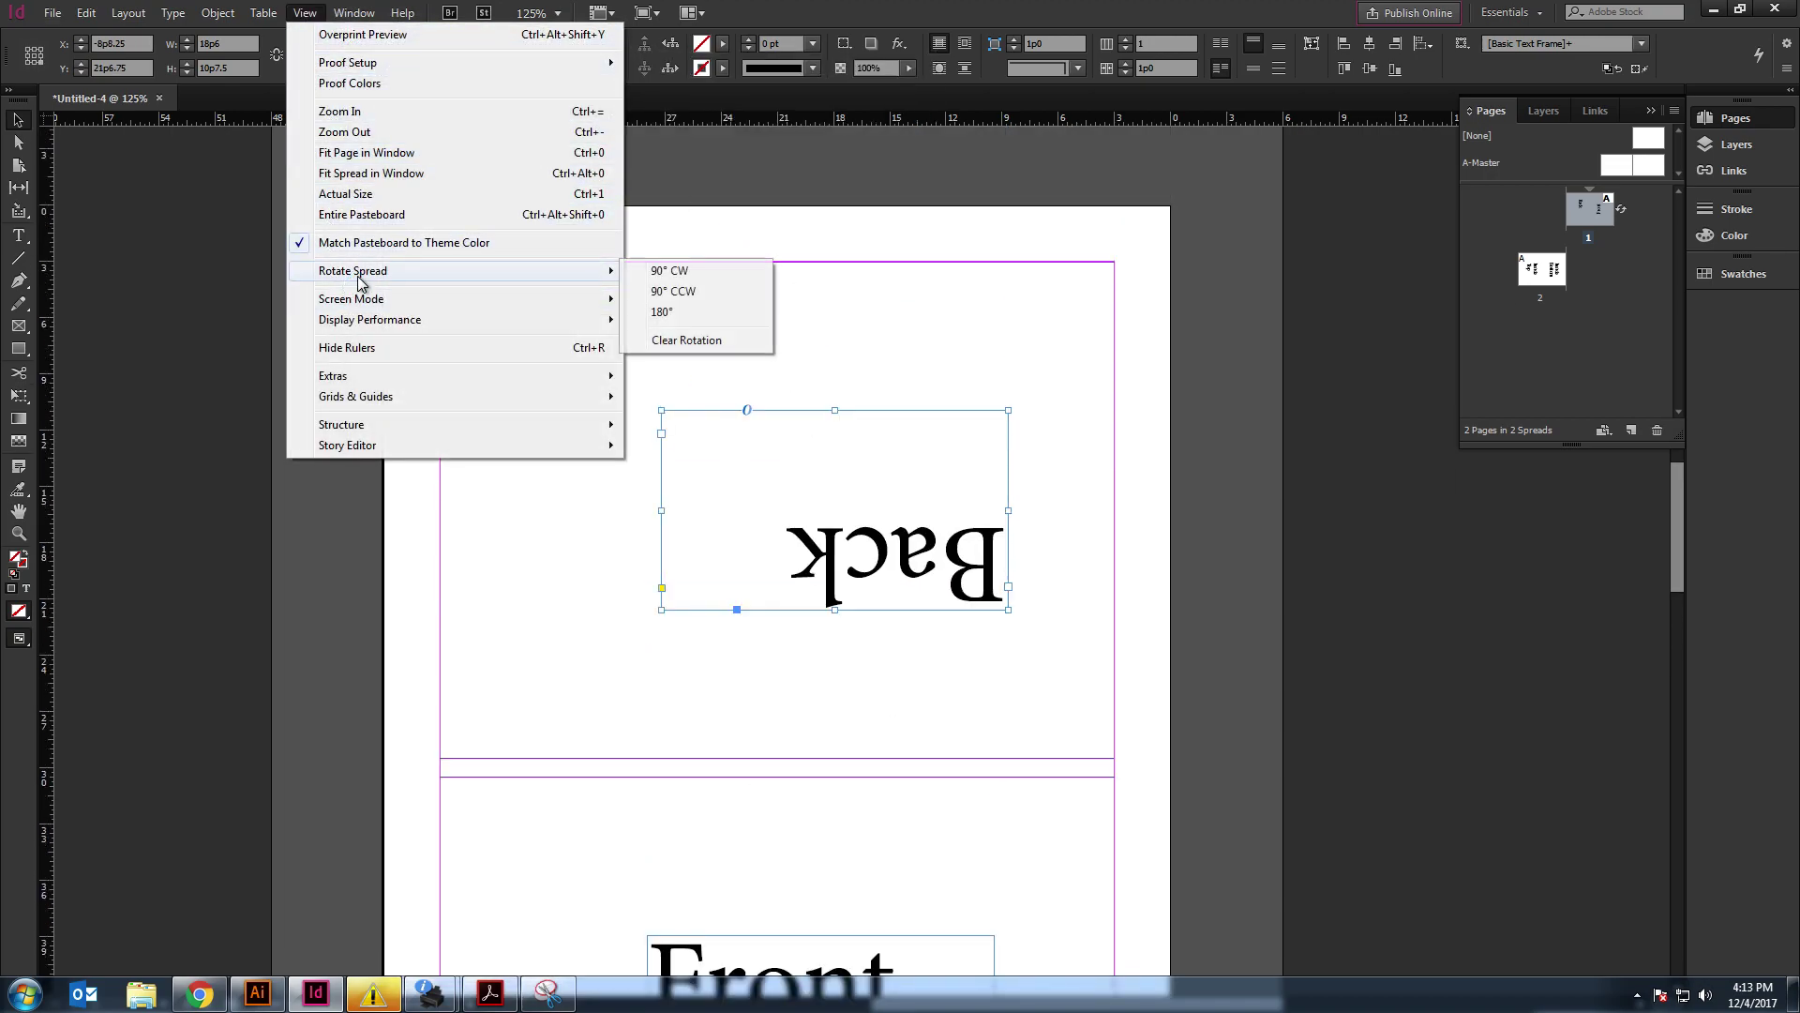
left_click(662, 311)
scroll(995, 613, "down", 3)
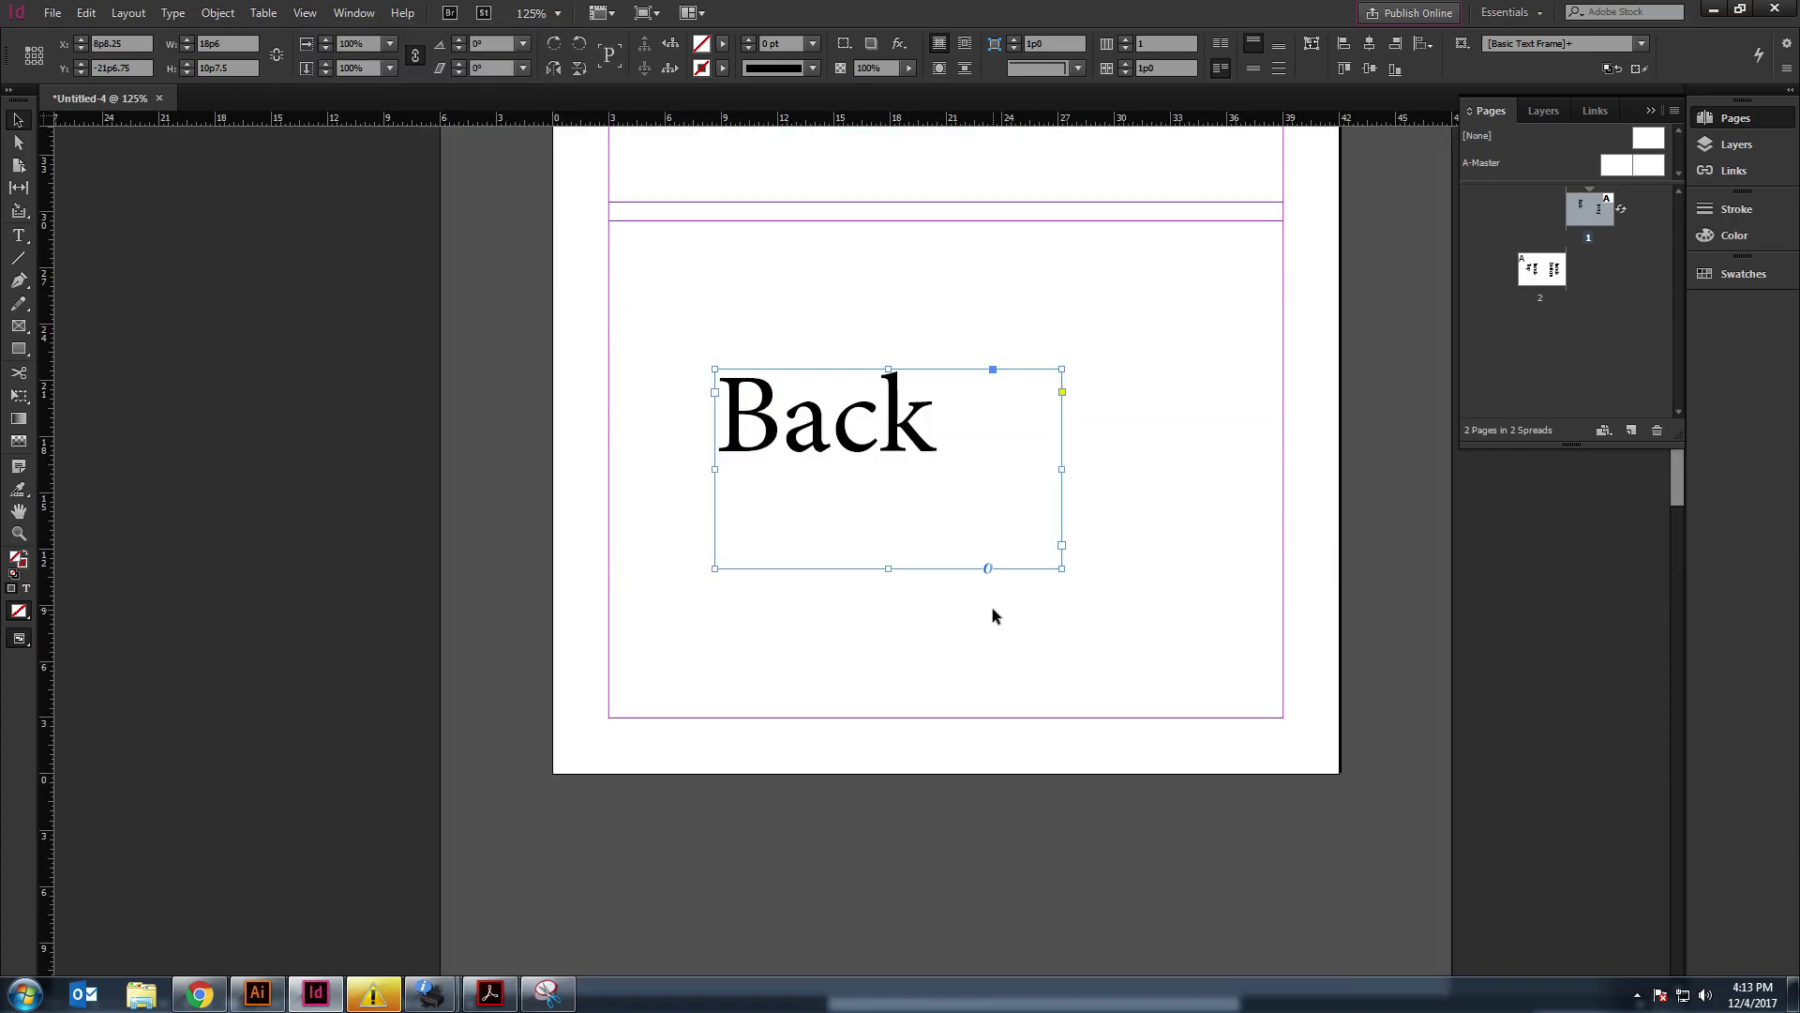
Step: Go to the page 2 spread and rotate it 90° counterclockwise in view
double_click(1537, 271)
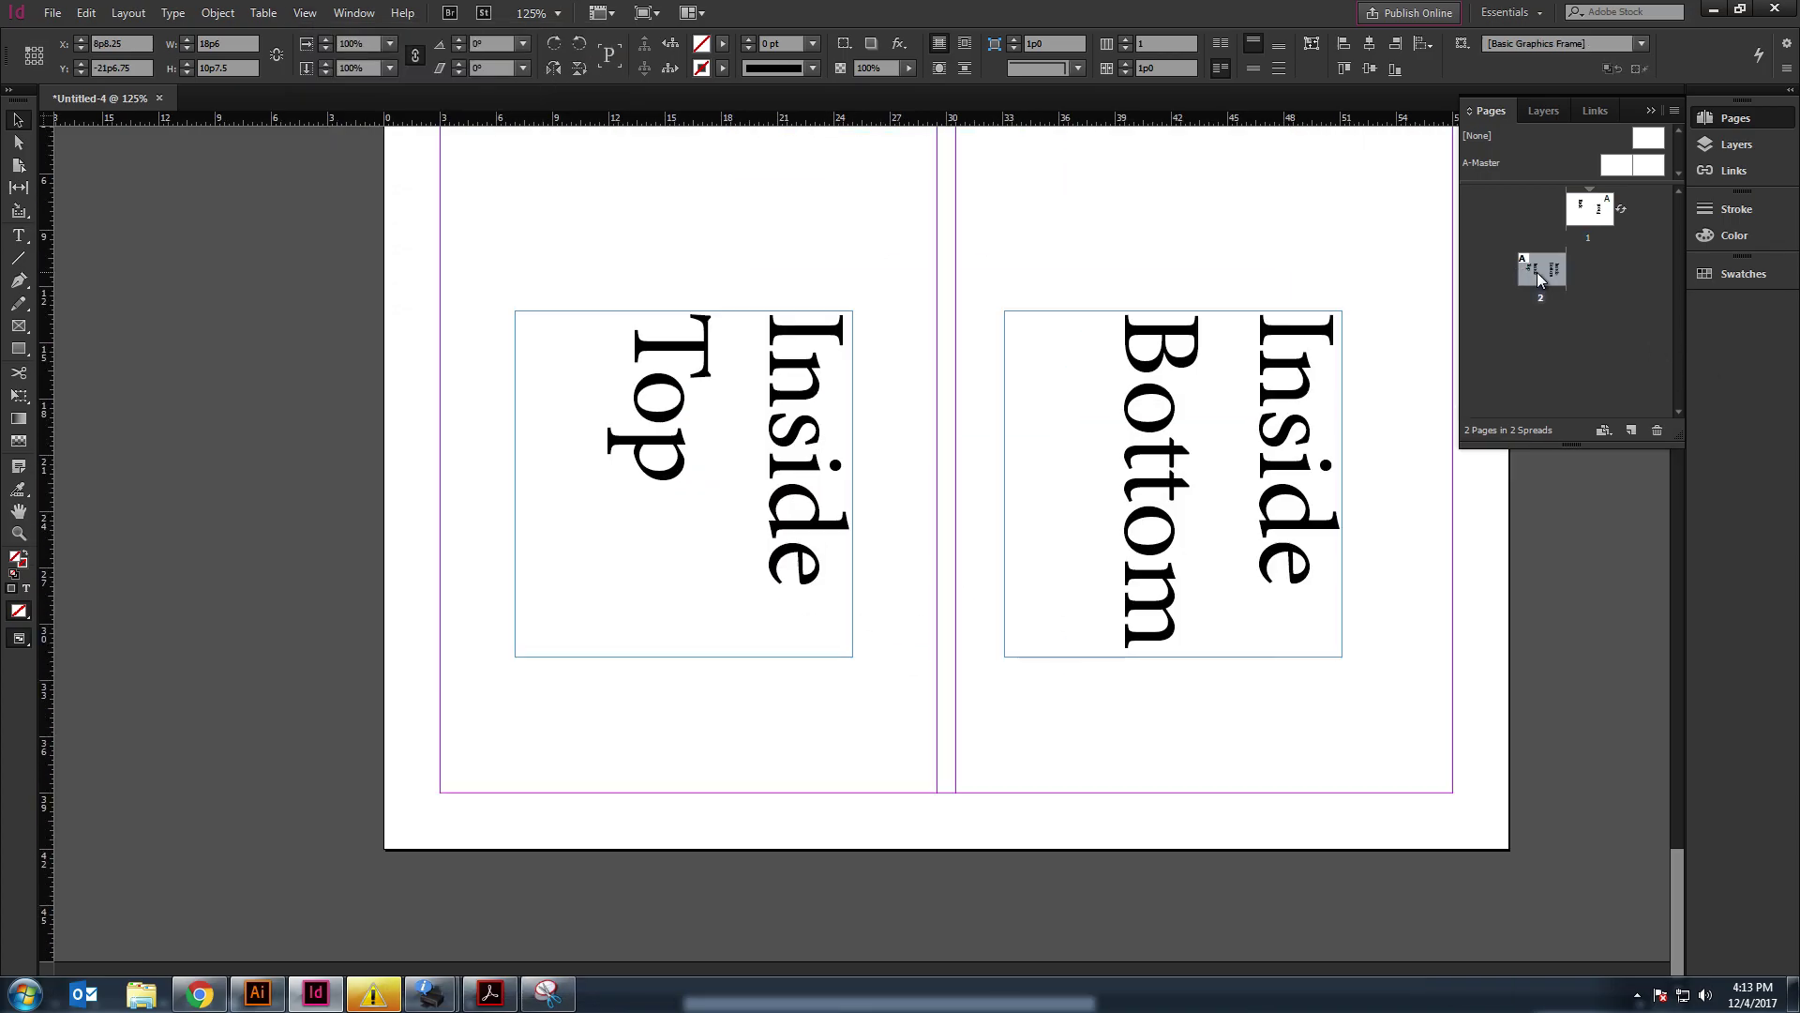
scroll(1041, 397, "up", 1)
left_click(805, 502)
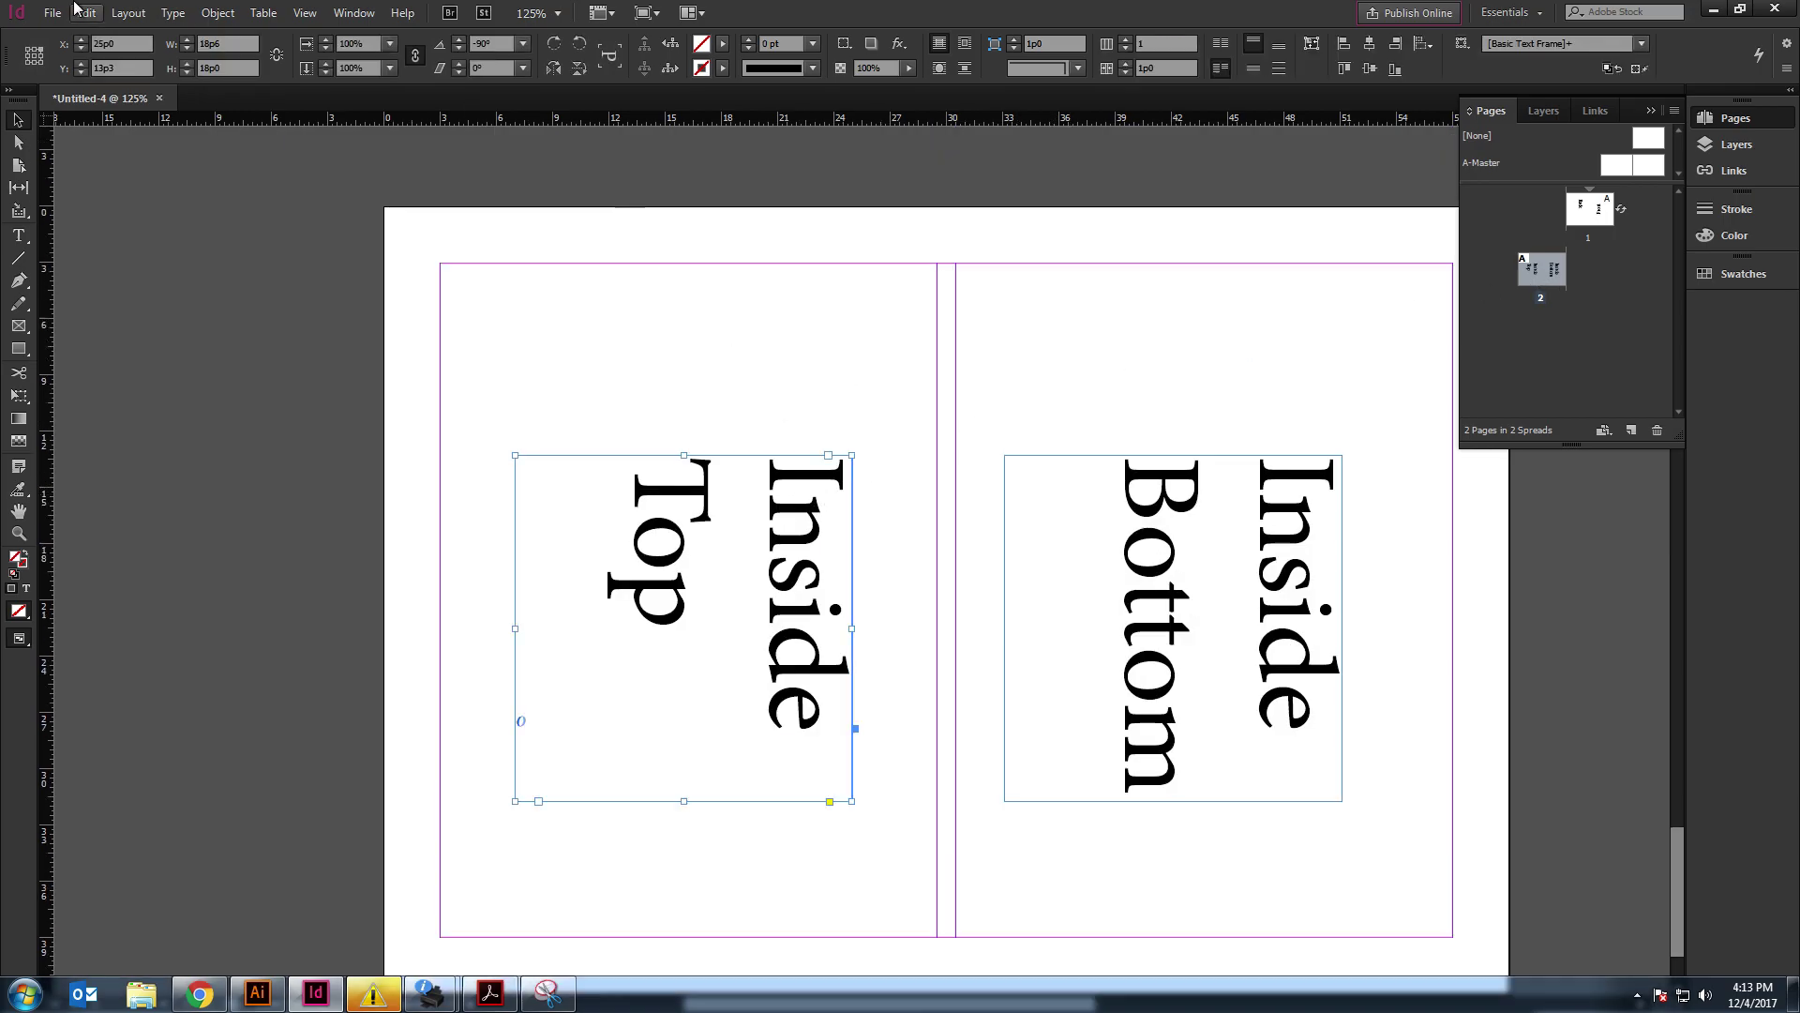
left_click(304, 12)
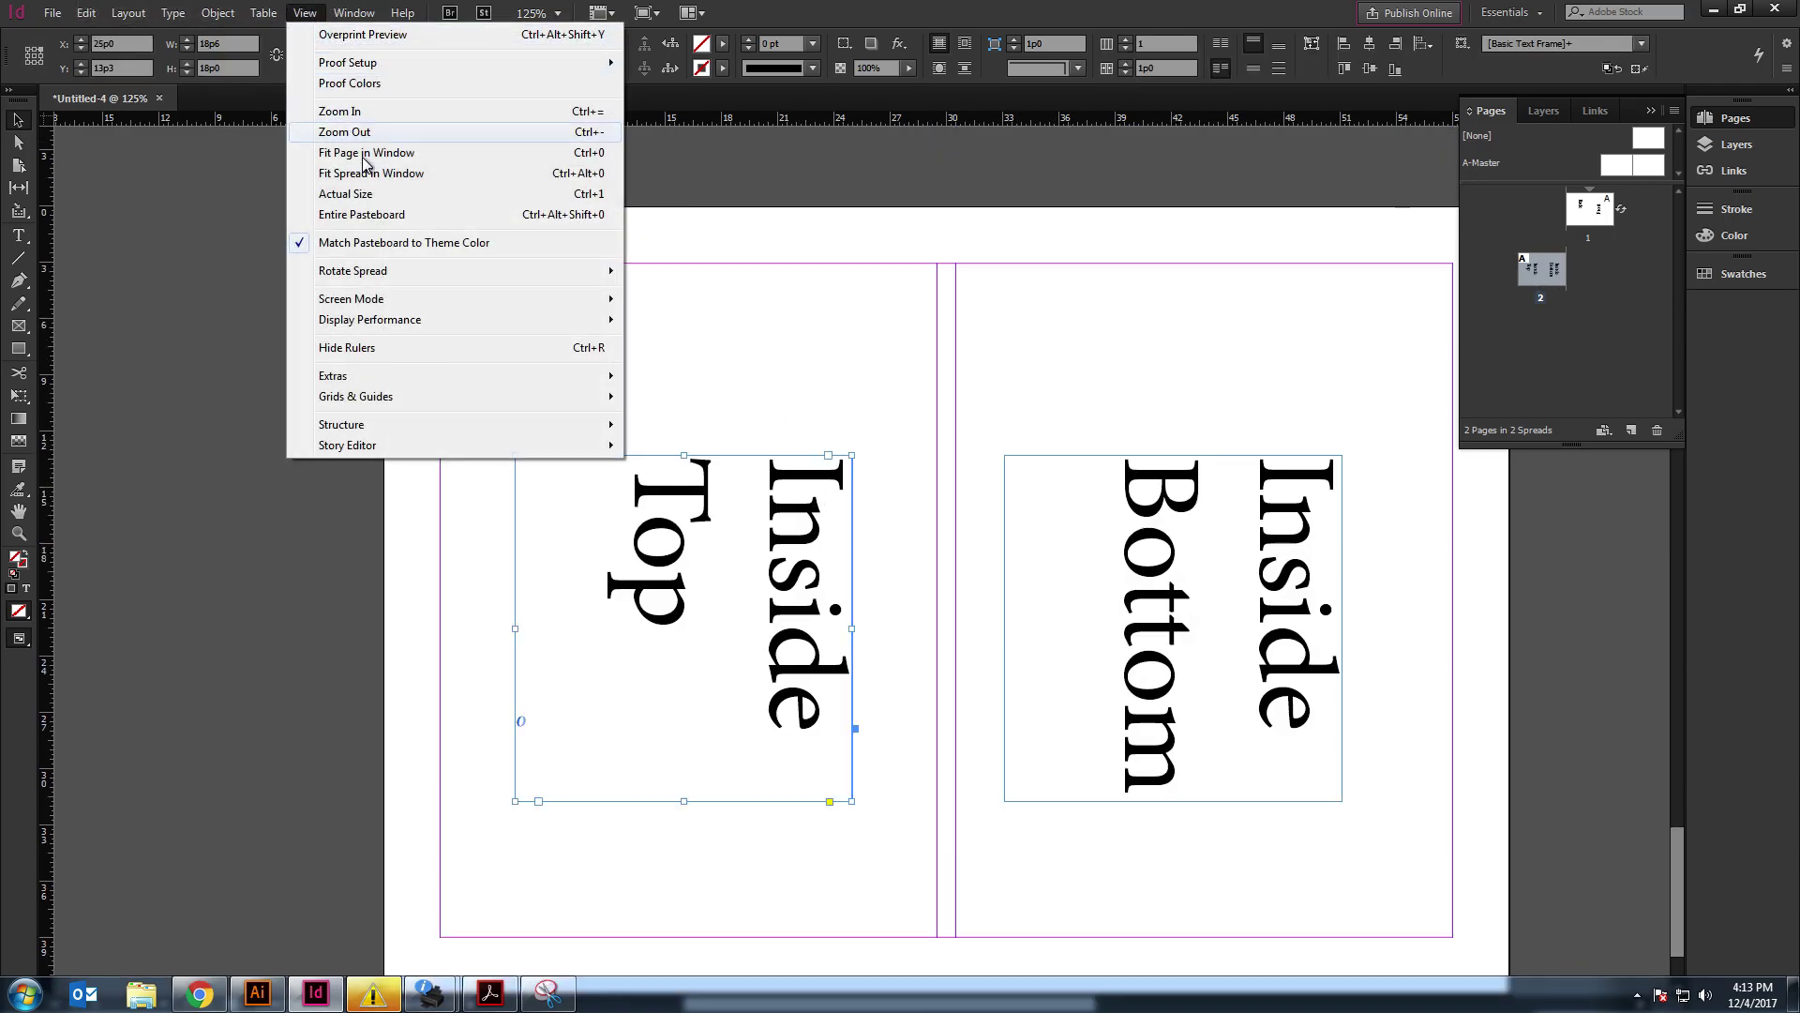
mouse_move(561, 274)
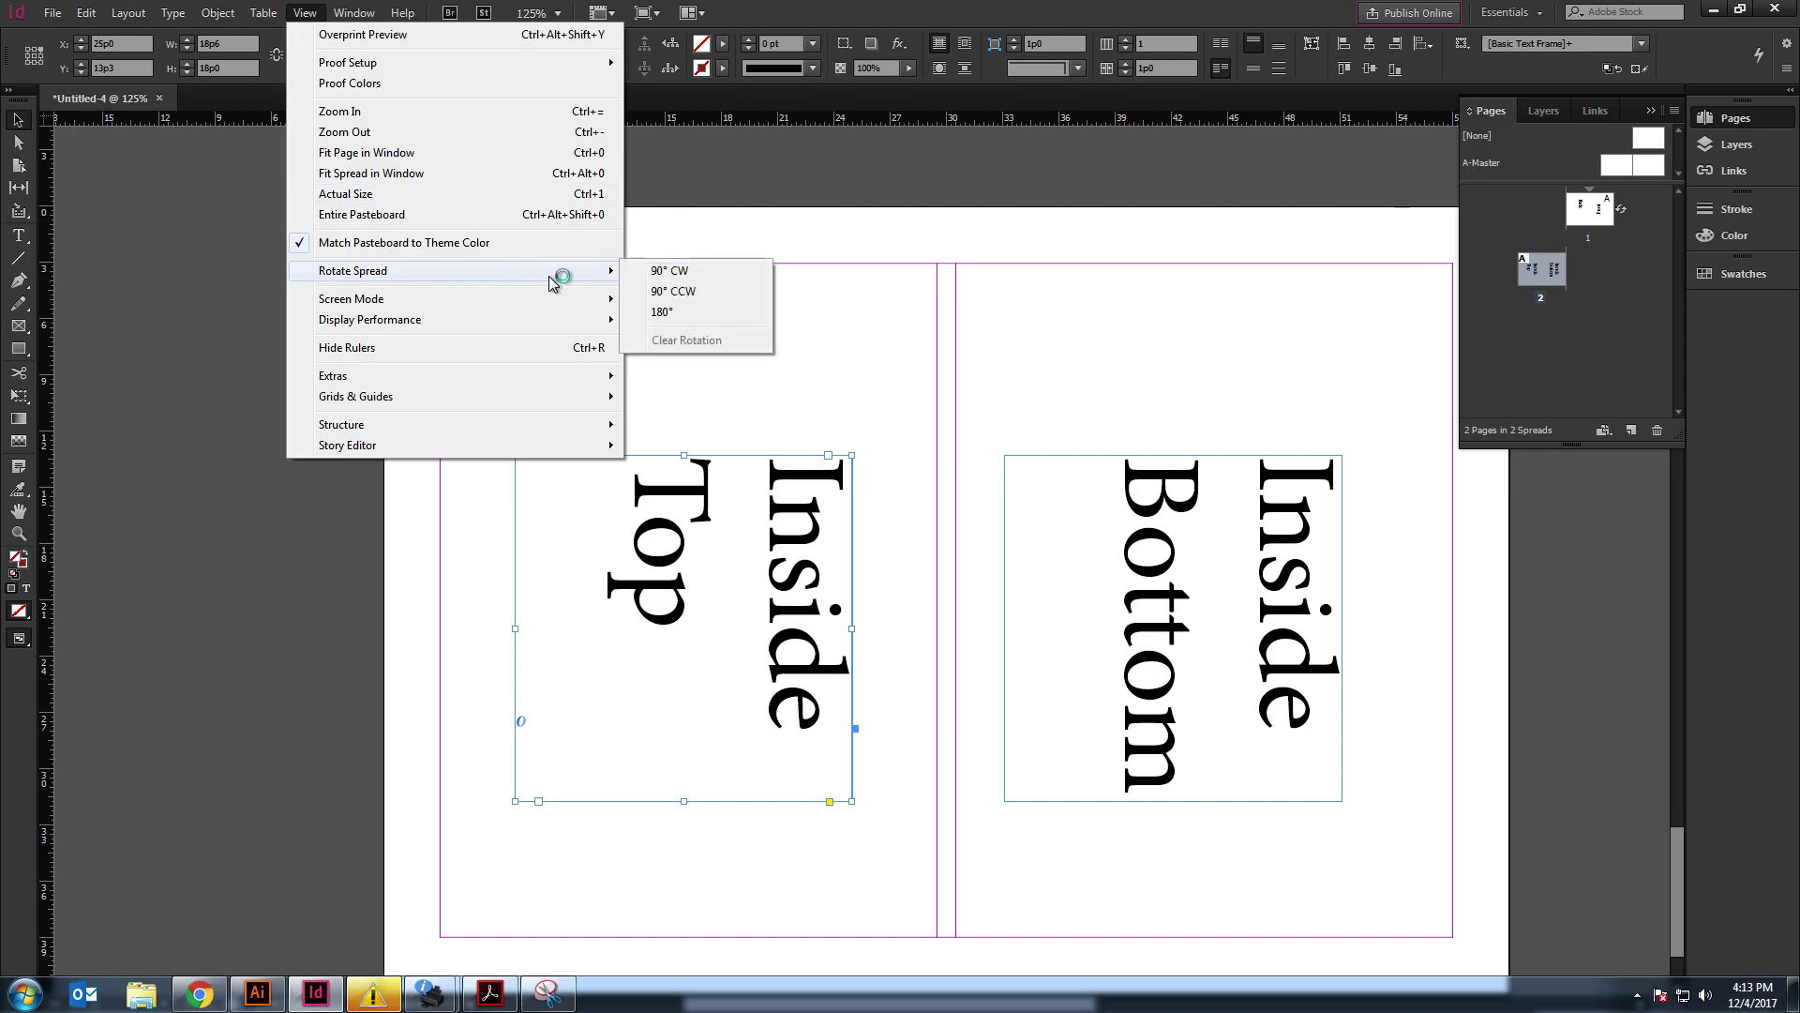
left_click(672, 292)
left_click(645, 300)
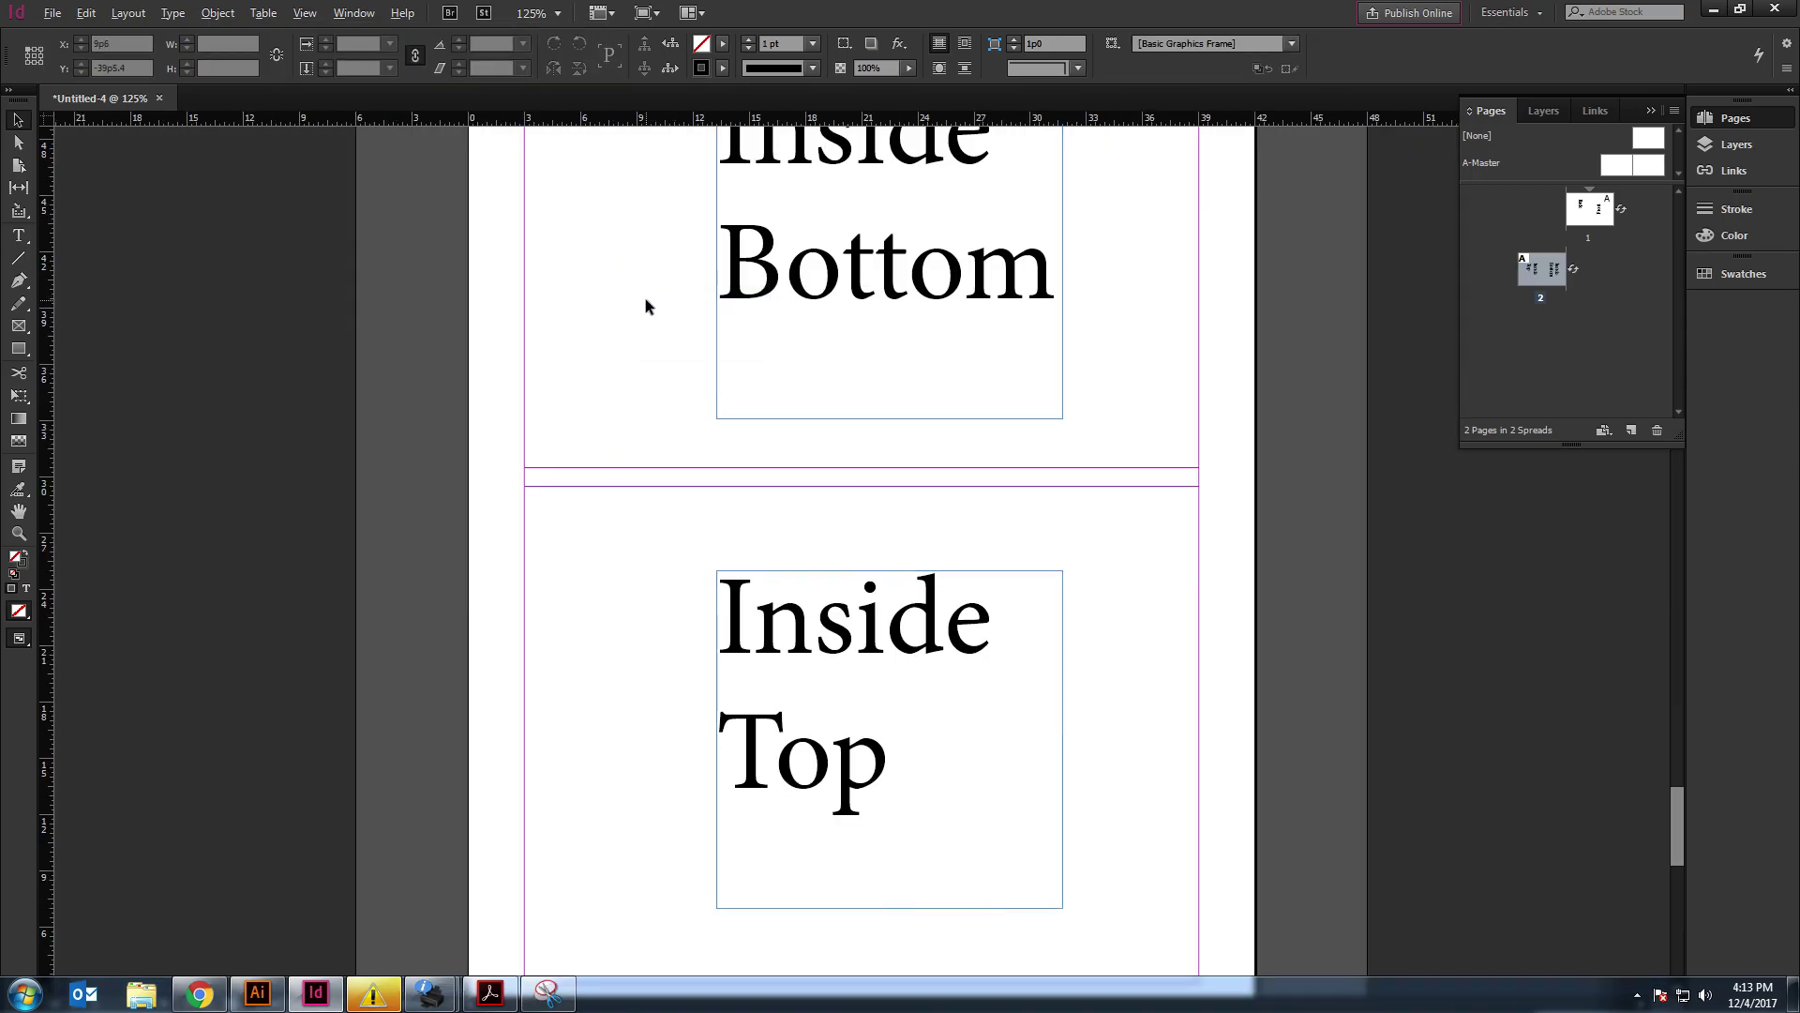
Step: Zoom out and scroll through both spreads to check the rotated layout
key("ctrl+minus")
key("ctrl+minus")
key("ctrl+minus")
key("ctrl+minus")
scroll(828, 277, "up", 3)
scroll(831, 274, "down", 6)
scroll(843, 347, "up", 2)
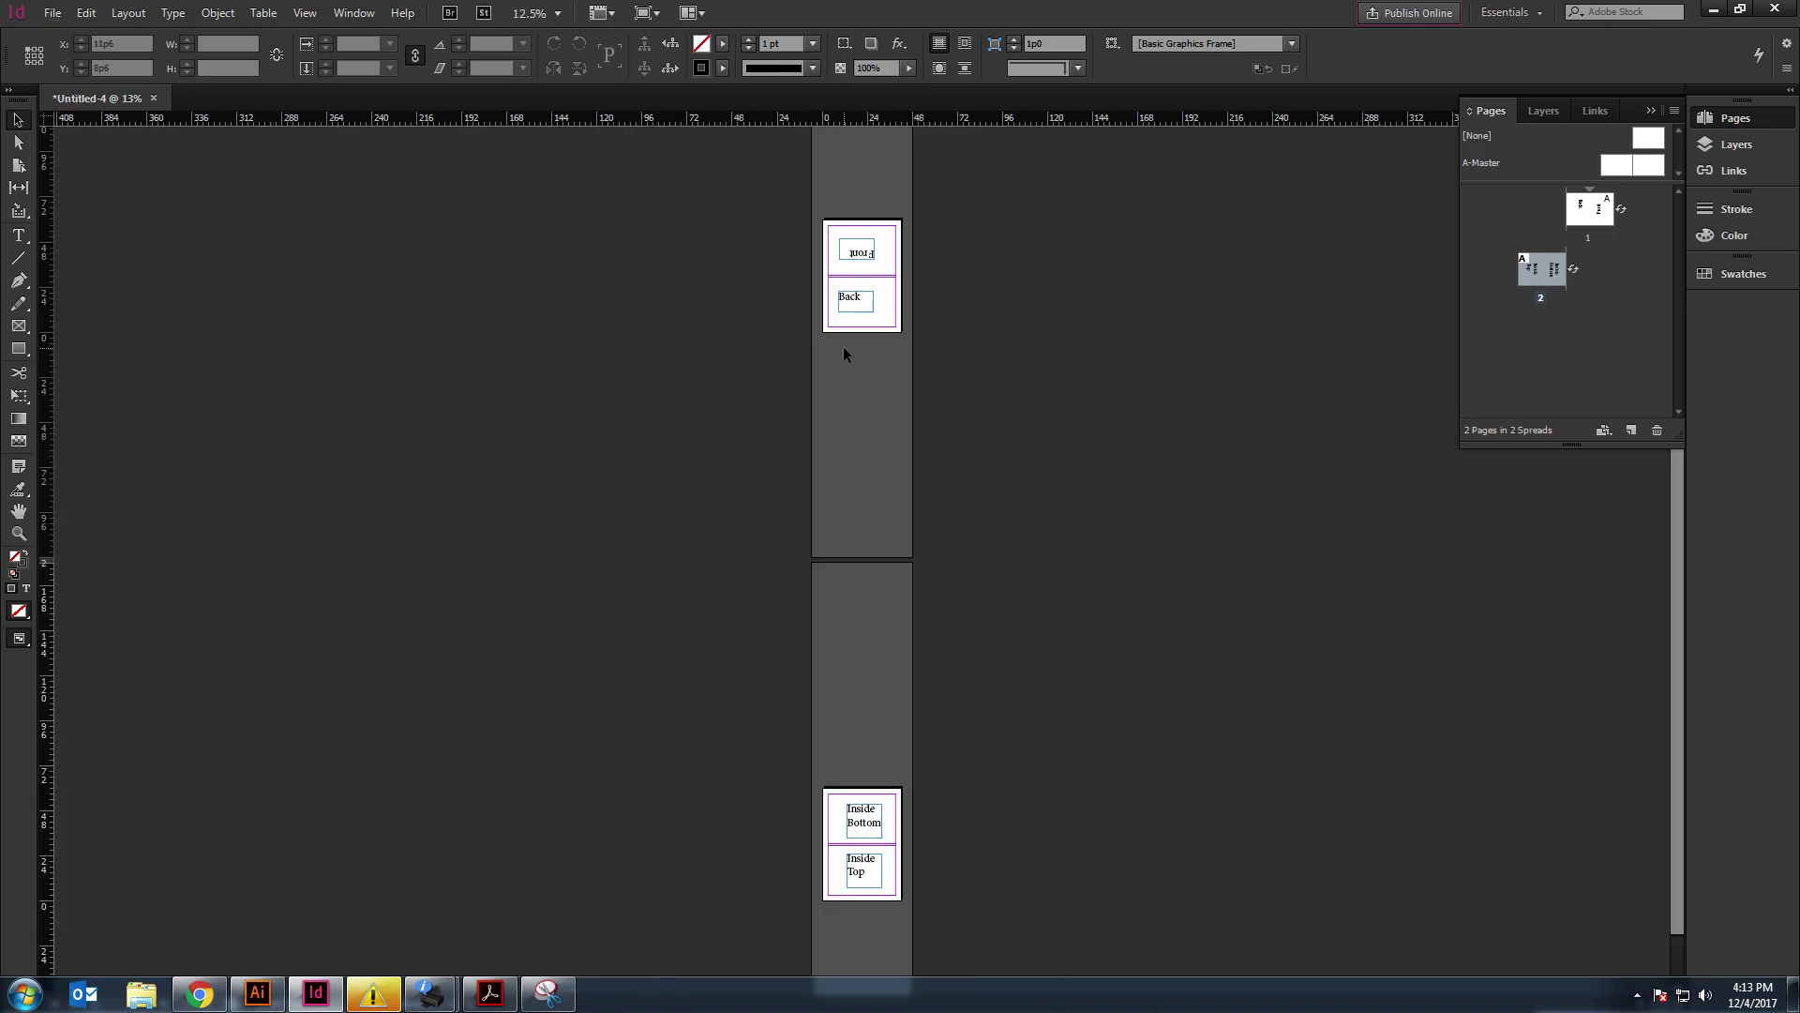
scroll(870, 707, "down", 1)
scroll(891, 776, "up", 2)
scroll(891, 776, "down", 1)
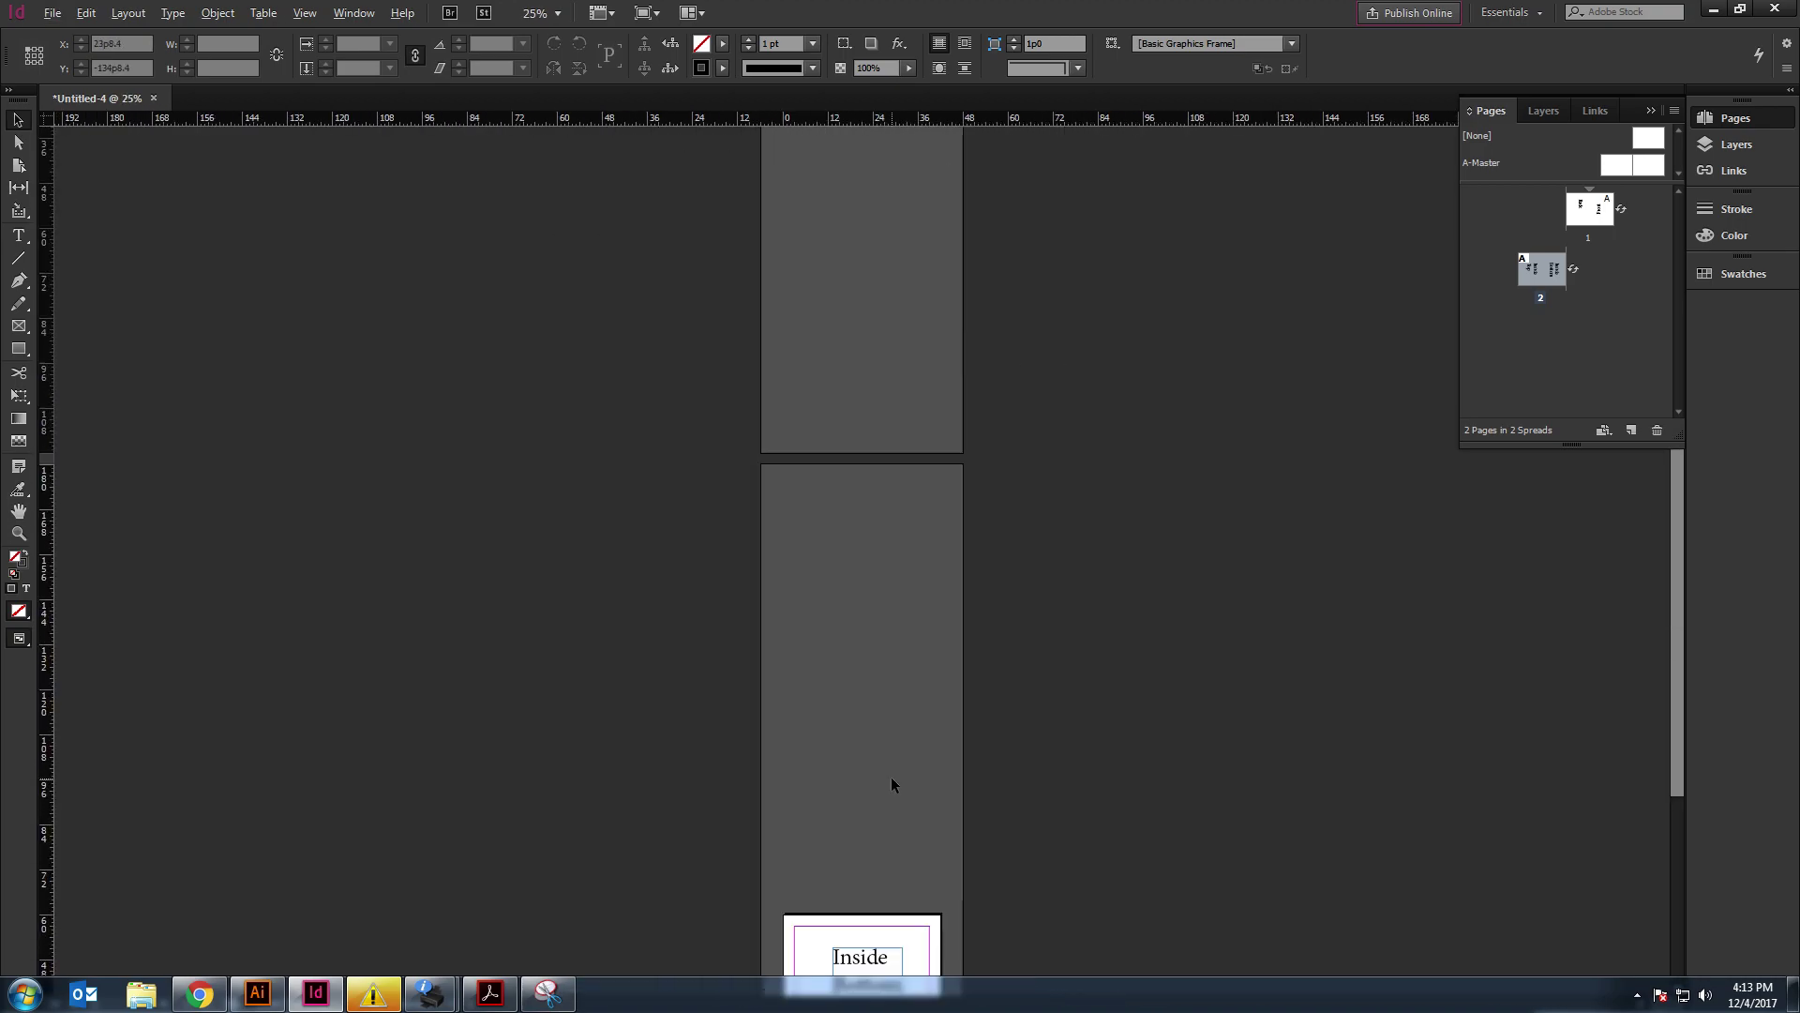
scroll(891, 776, "down", 3)
scroll(891, 777, "up", 2)
scroll(891, 777, "down", 1)
scroll(891, 777, "down", 3)
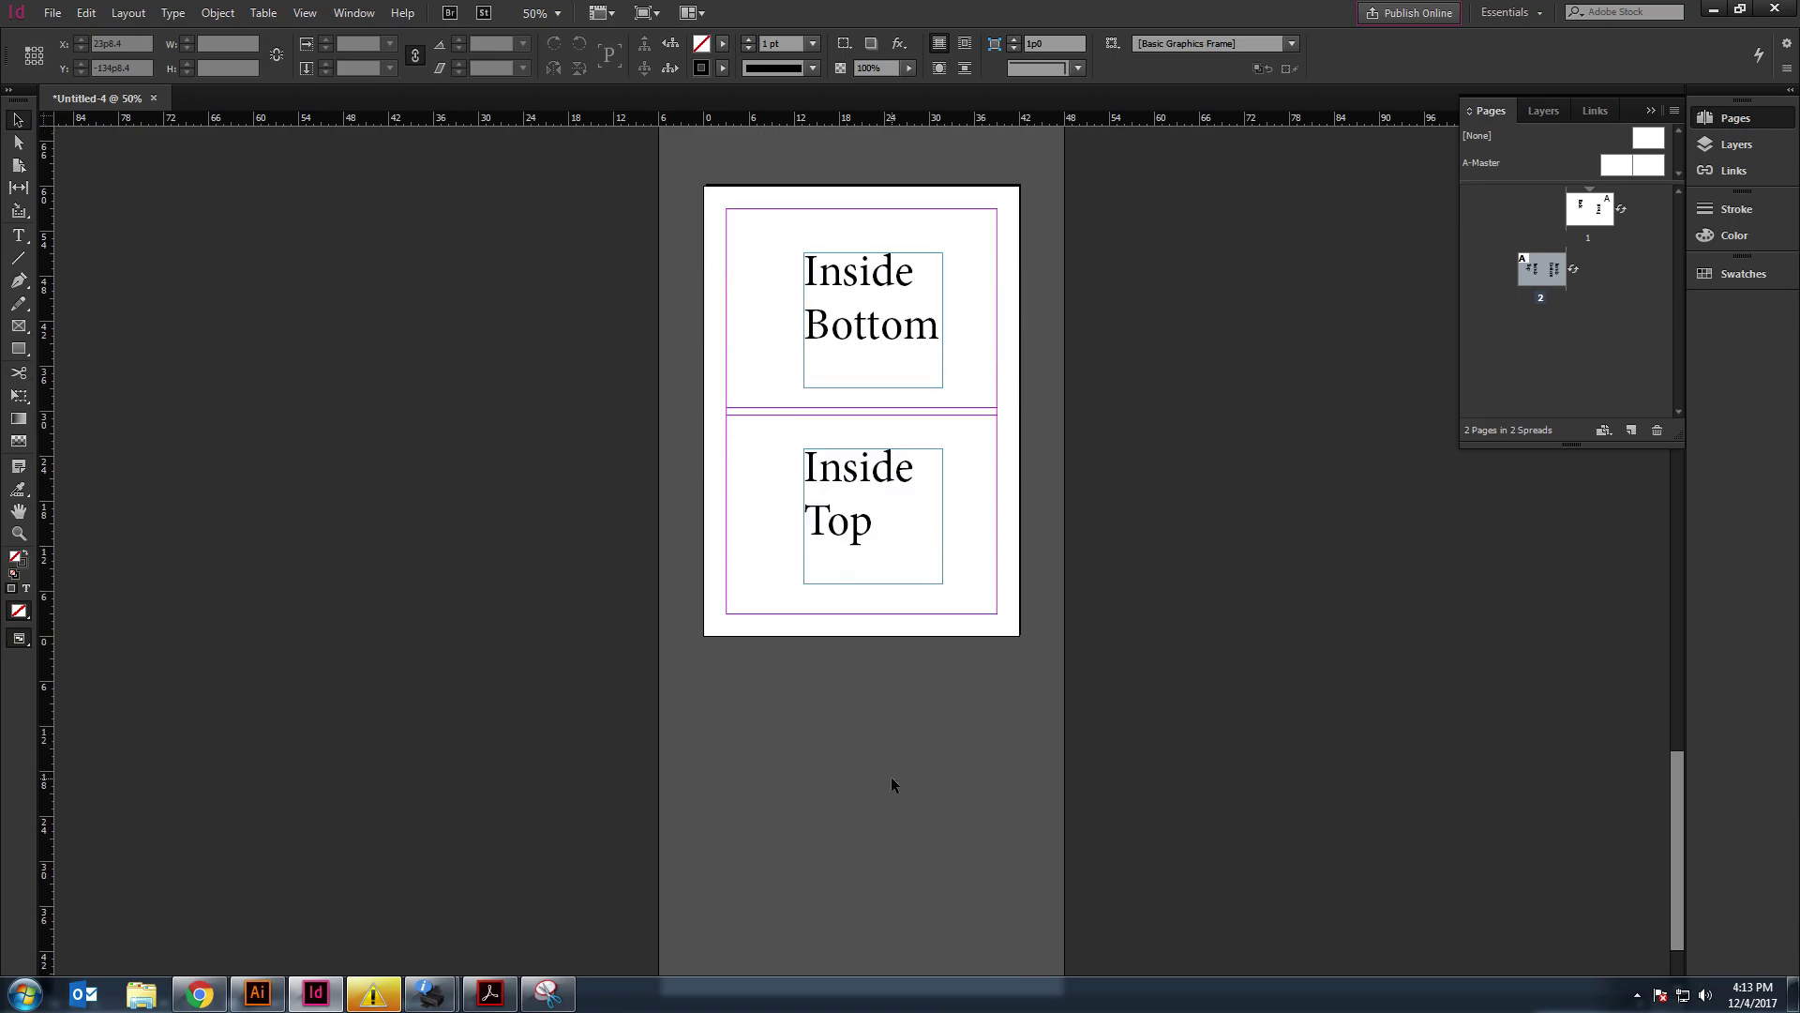
scroll(896, 774, "up", 2)
scroll(897, 775, "up", 2)
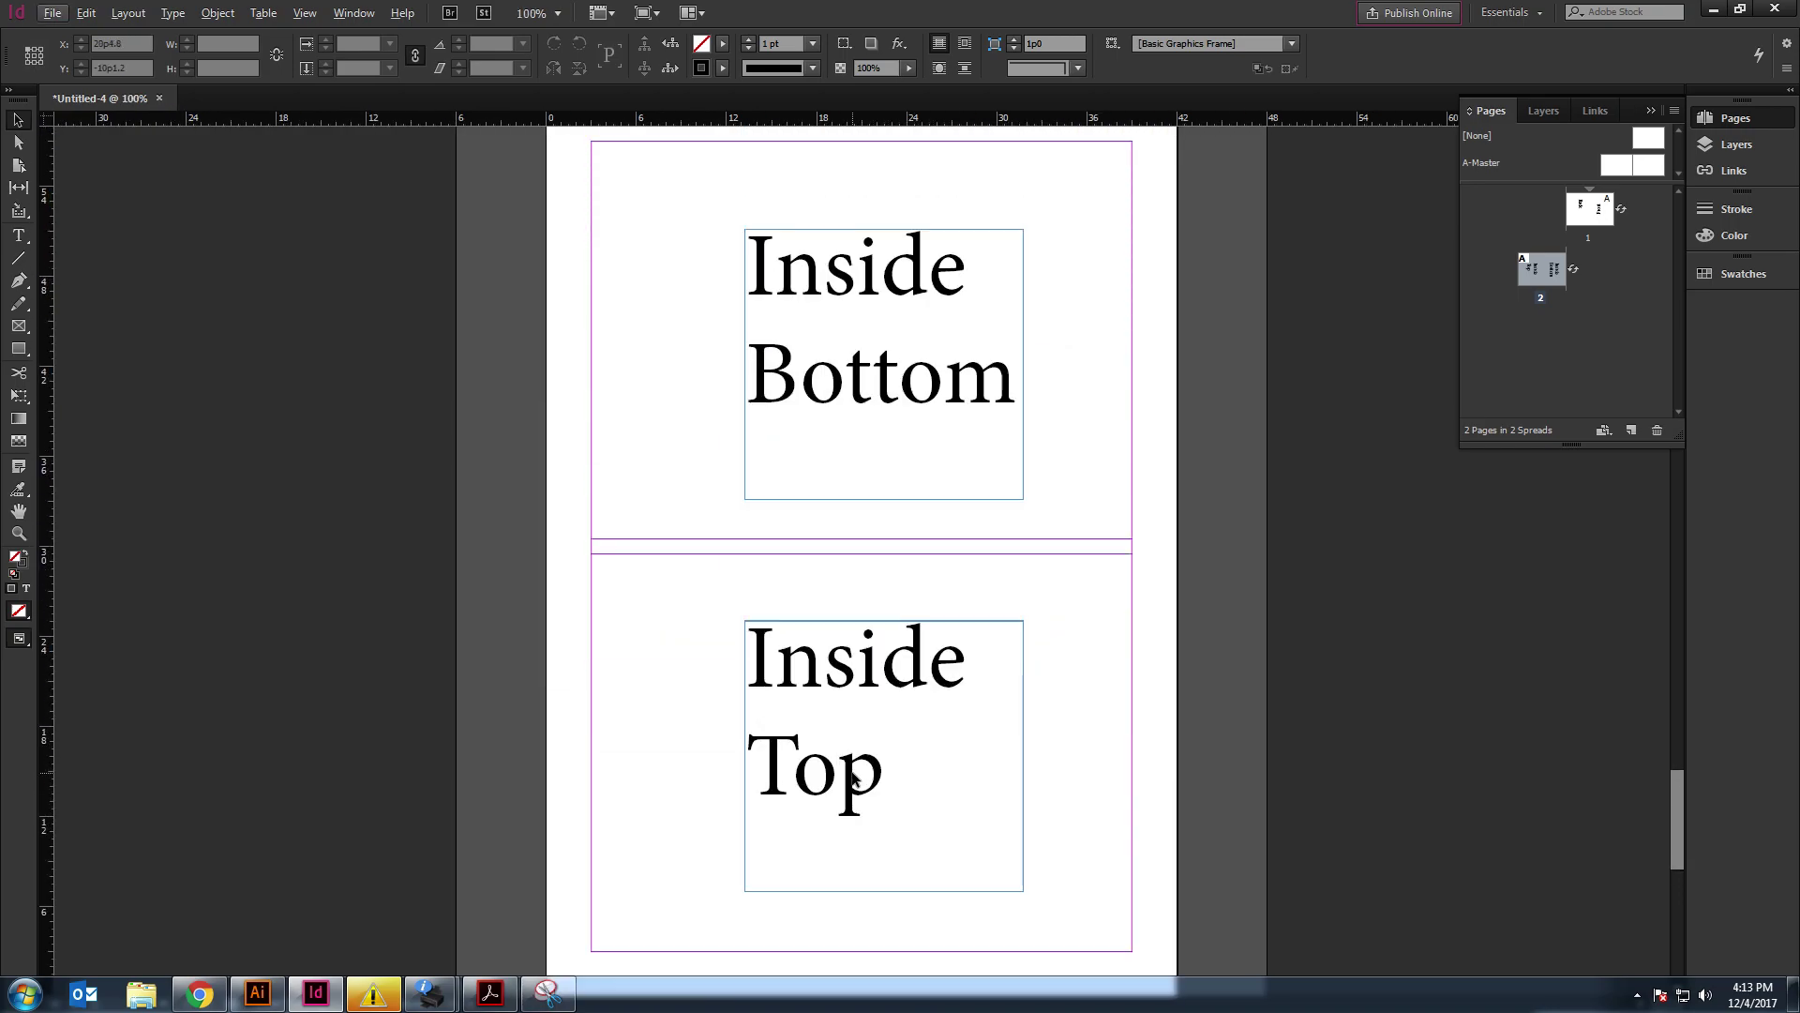